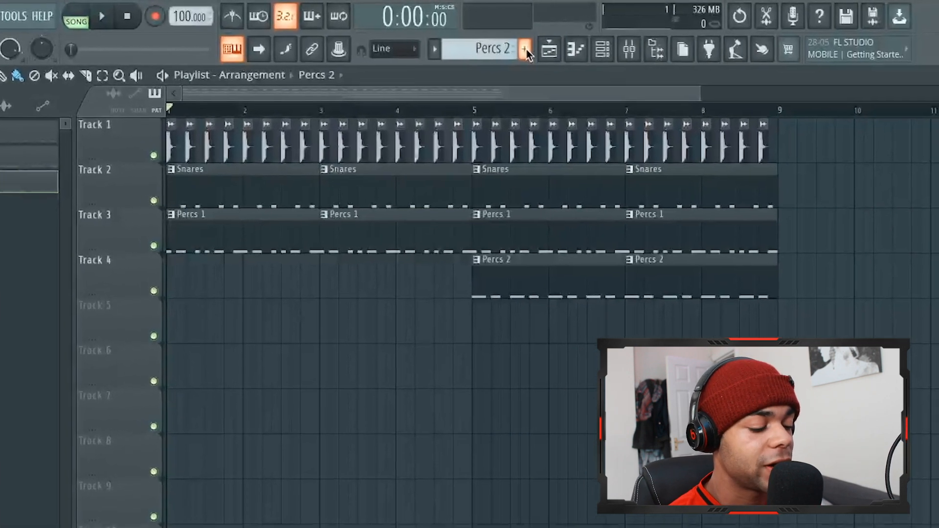
# Create a new pattern named lead
pyautogui.press('F4')
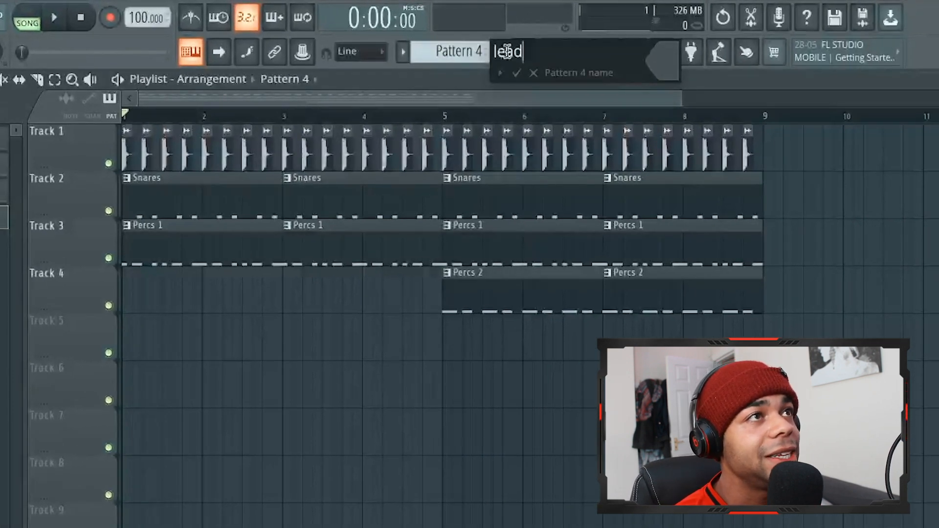
pyautogui.press('Return')
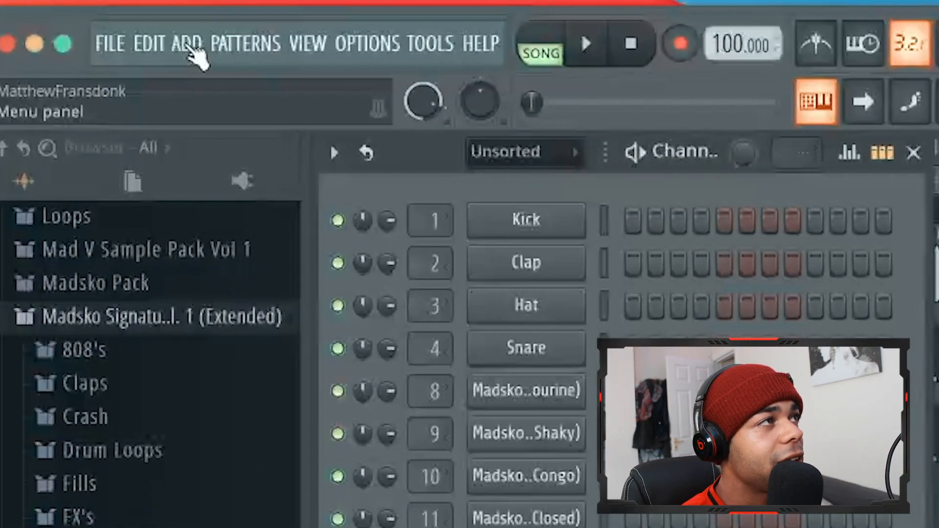
# Add an FL Keys instrument channel and open its piano roll
pyautogui.click(95, 11)
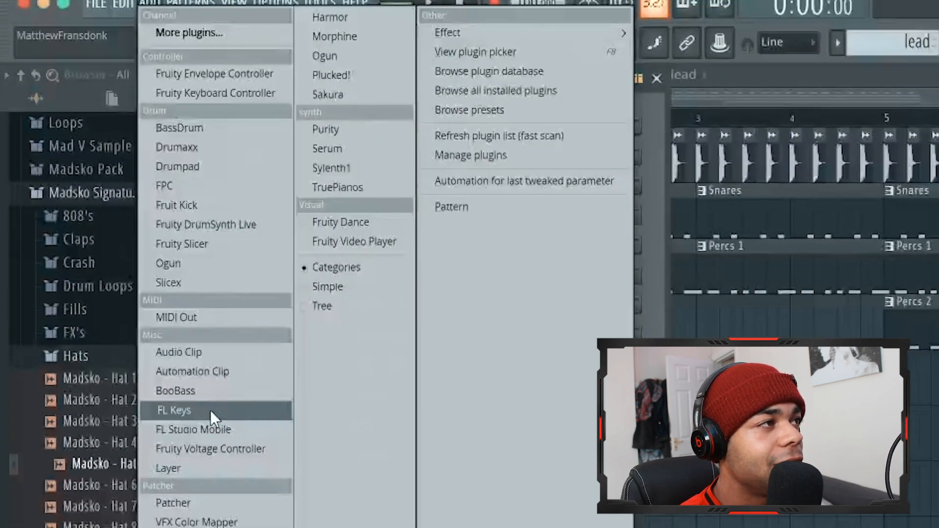
pyautogui.click(211, 410)
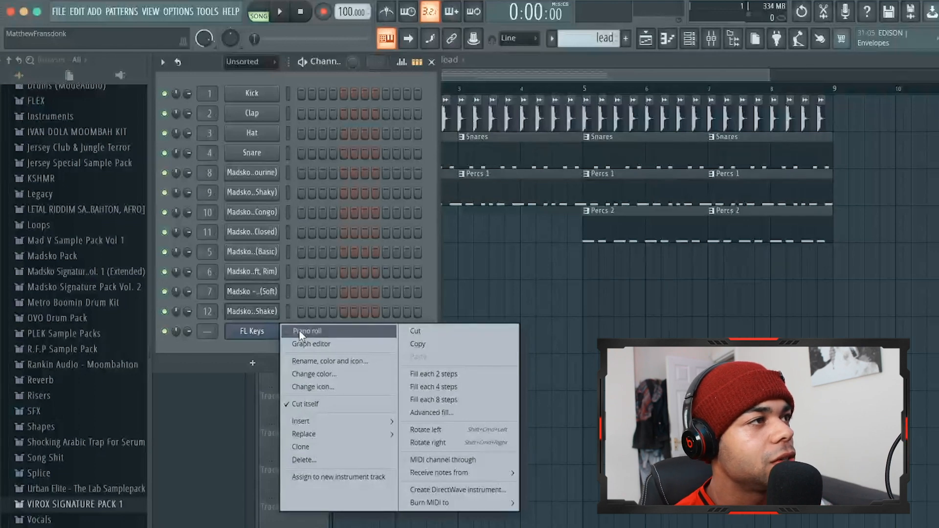
pyautogui.click(304, 332)
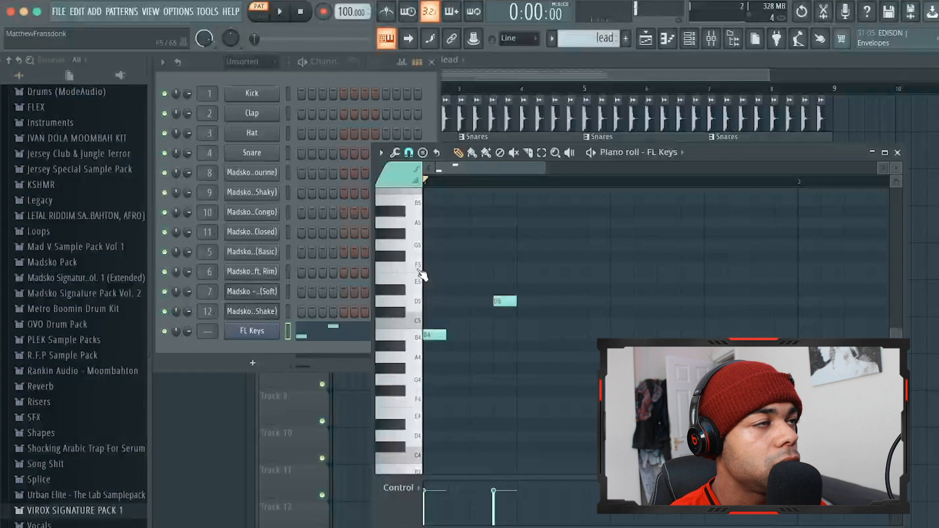
# Play back the FL Keys melody in the piano roll to check its notes
pyautogui.press('space')
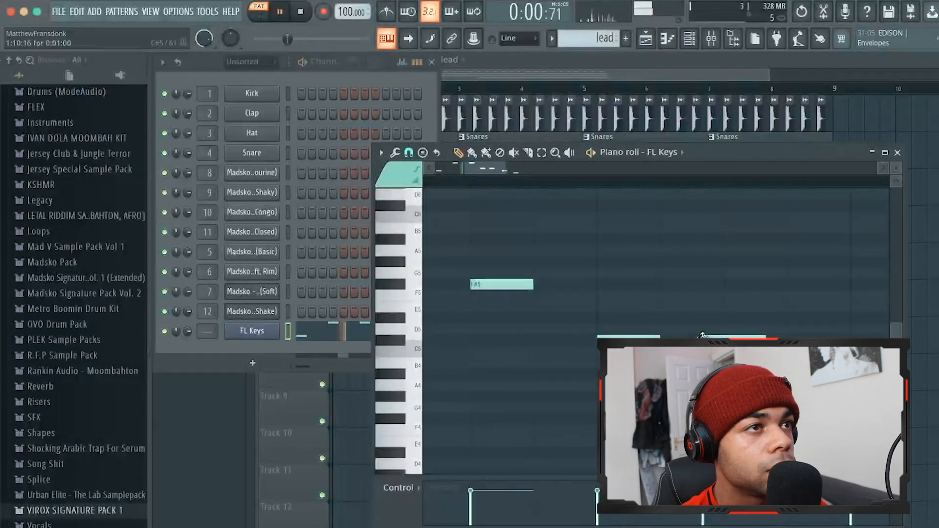
pyautogui.press('space')
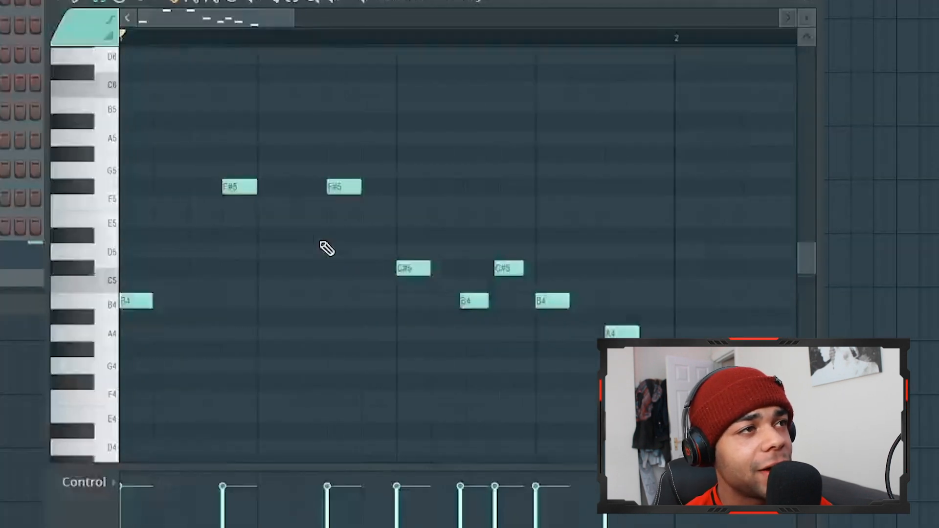
pyautogui.press('space')
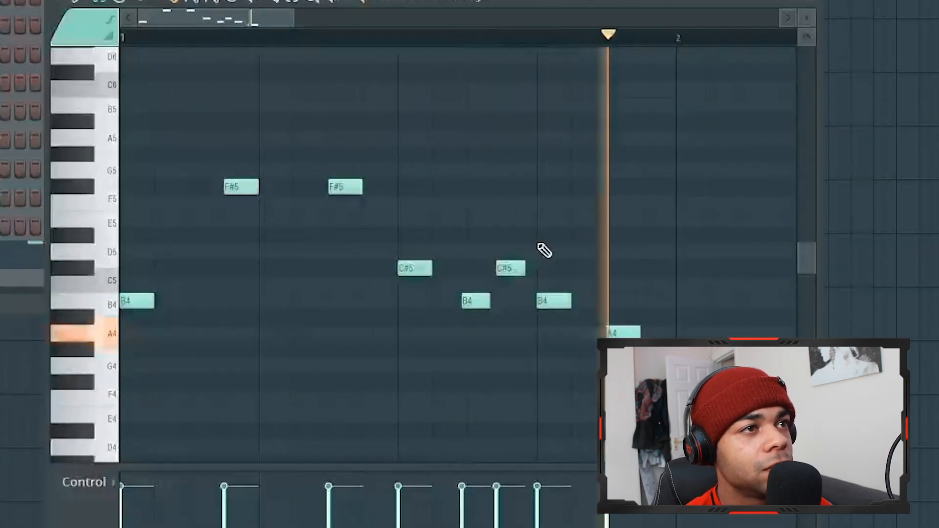
pyautogui.press('space')
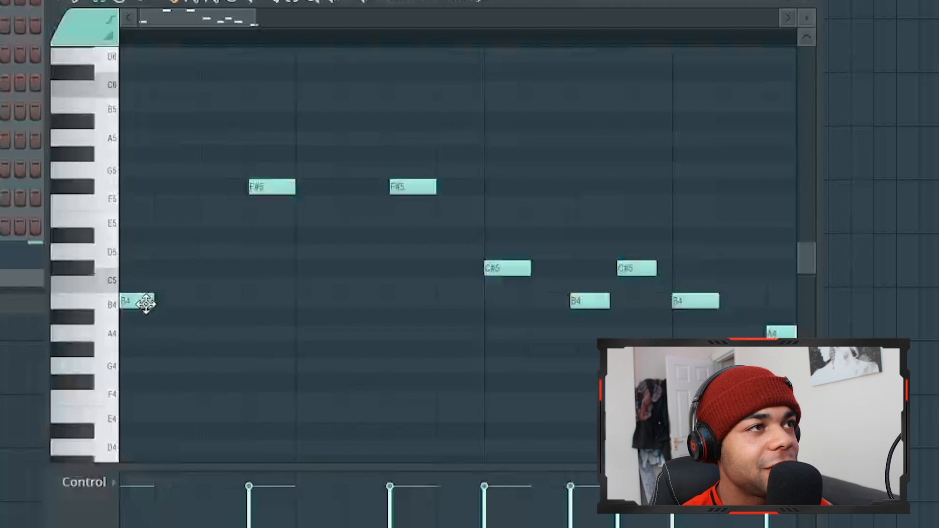
# Examine the pitch and spacing of the bar 1 melody notes against the grid and play the bar back
pyautogui.keyDown('ctrl'); pyautogui.scroll(4, 141, 304); pyautogui.keyUp('ctrl')
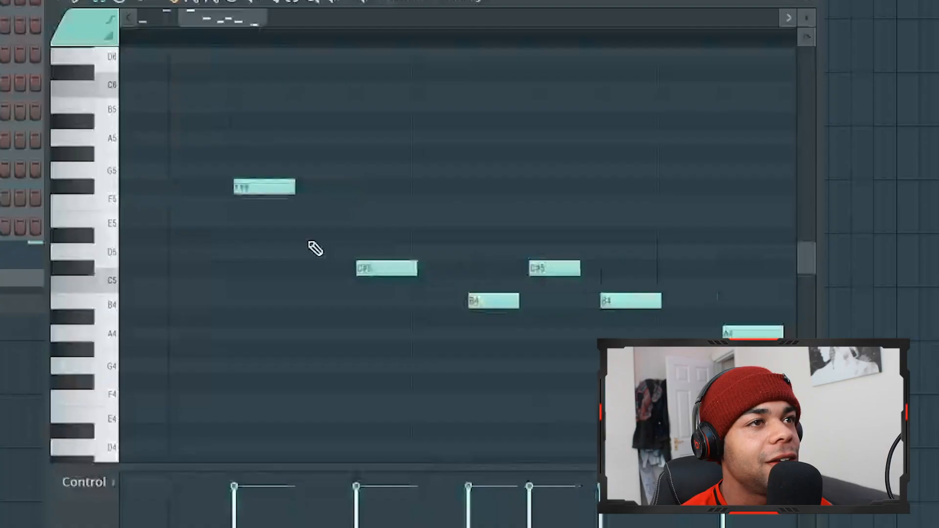
pyautogui.hscroll(1, 310, 242)
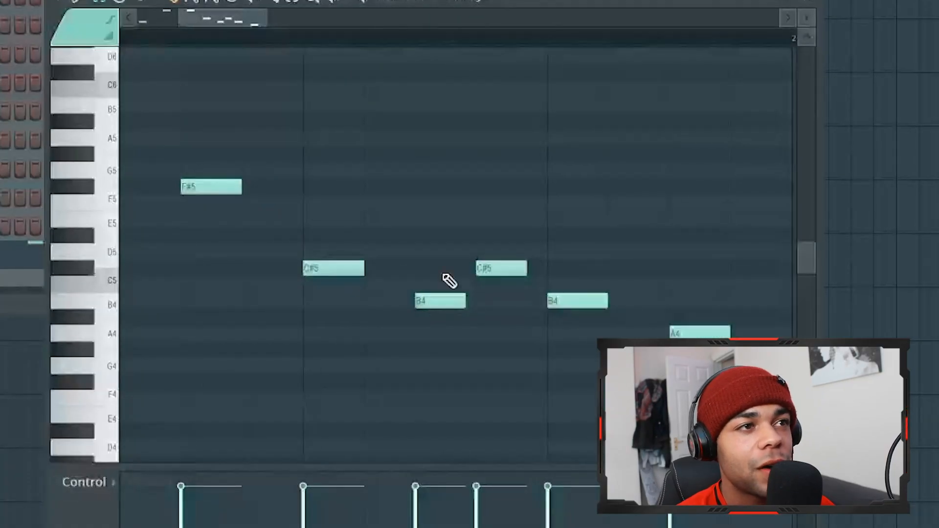
pyautogui.scroll(2, 449, 281)
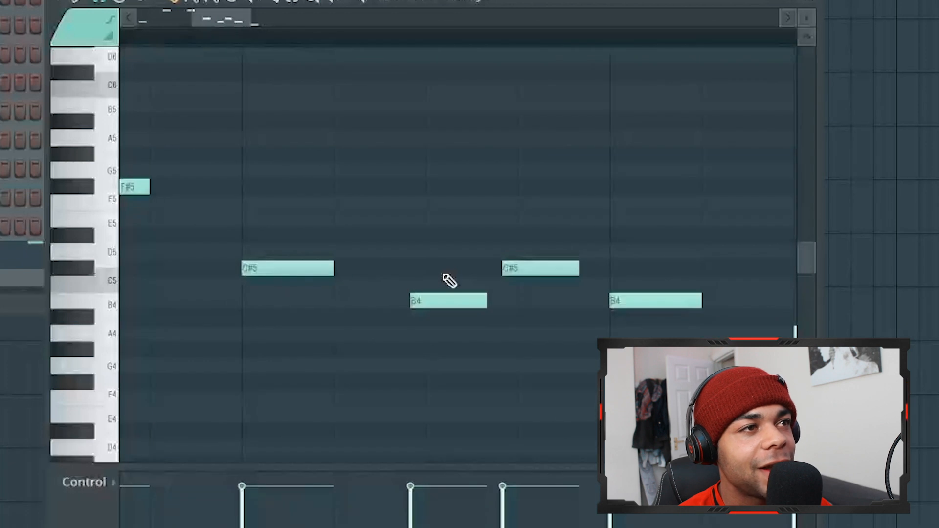
pyautogui.scroll(-3, 439, 297)
pyautogui.scroll(3, 439, 296)
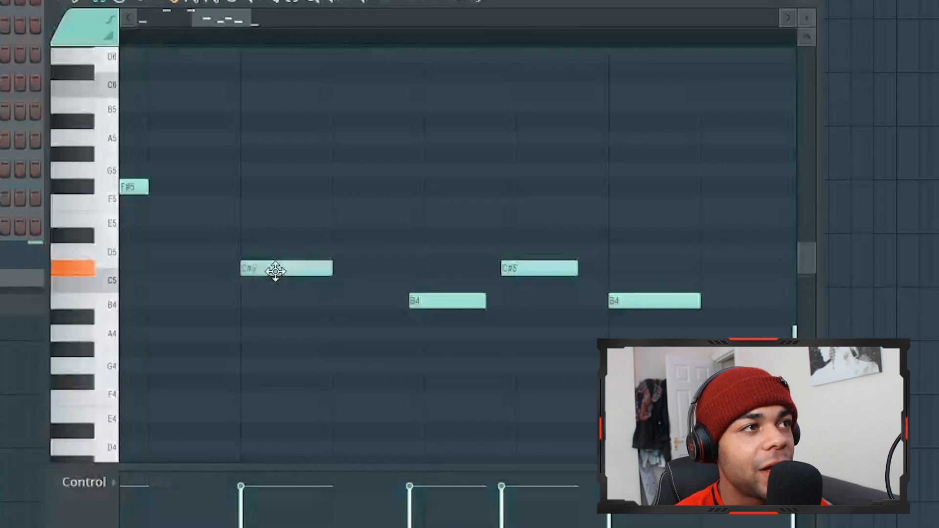
pyautogui.scroll(-4, 247, 264)
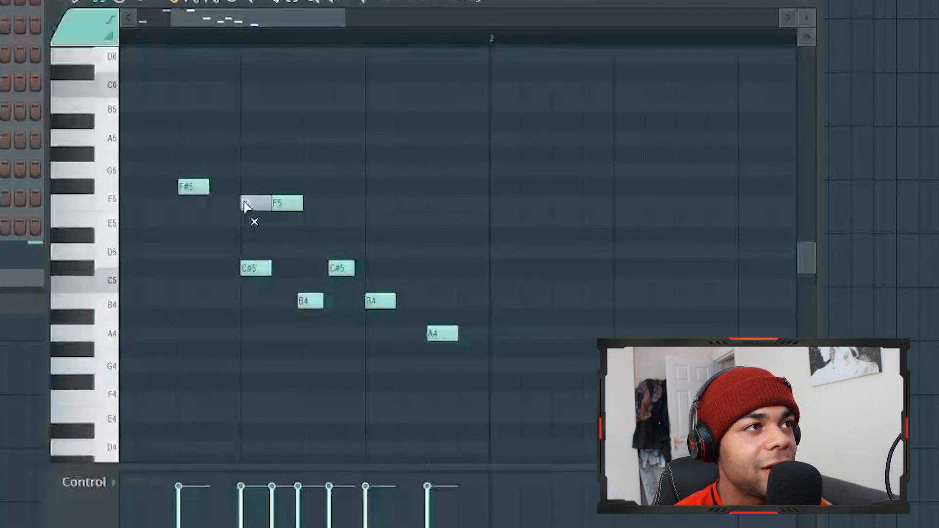
pyautogui.scroll(4, 257, 208)
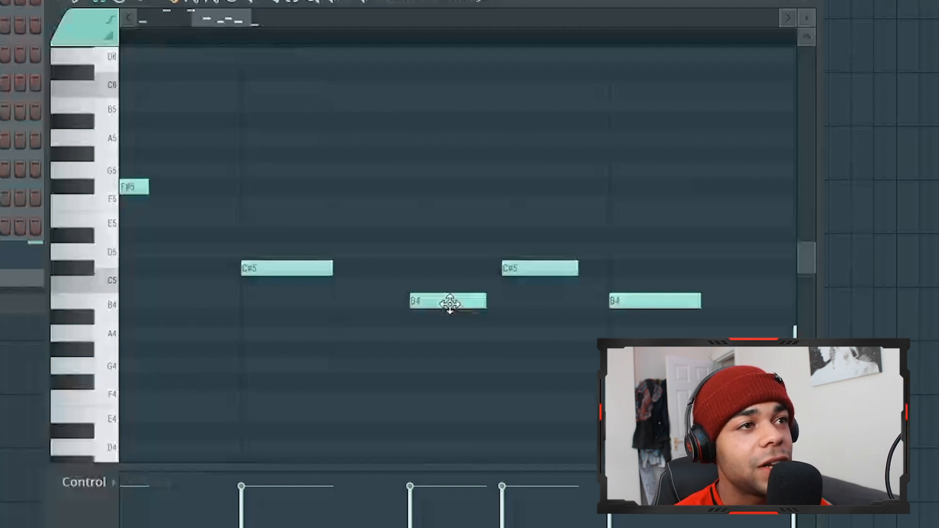
pyautogui.keyDown('ctrl'); pyautogui.scroll(-3, 450, 304); pyautogui.keyUp('ctrl')
pyautogui.press('space')
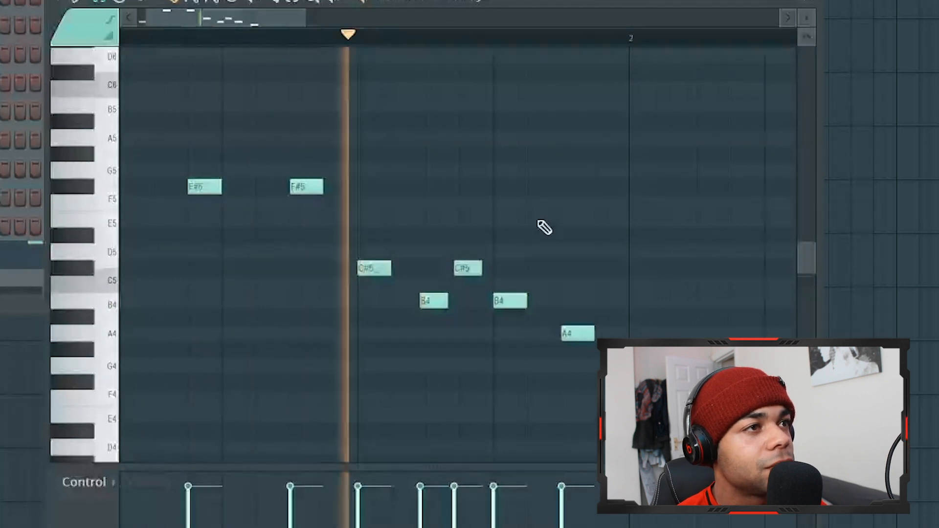
pyautogui.press('space')
# Duplicate the bar 1 melody into bar 2 and play it from the start of bar 2
pyautogui.hotkey('ctrl', 'b')
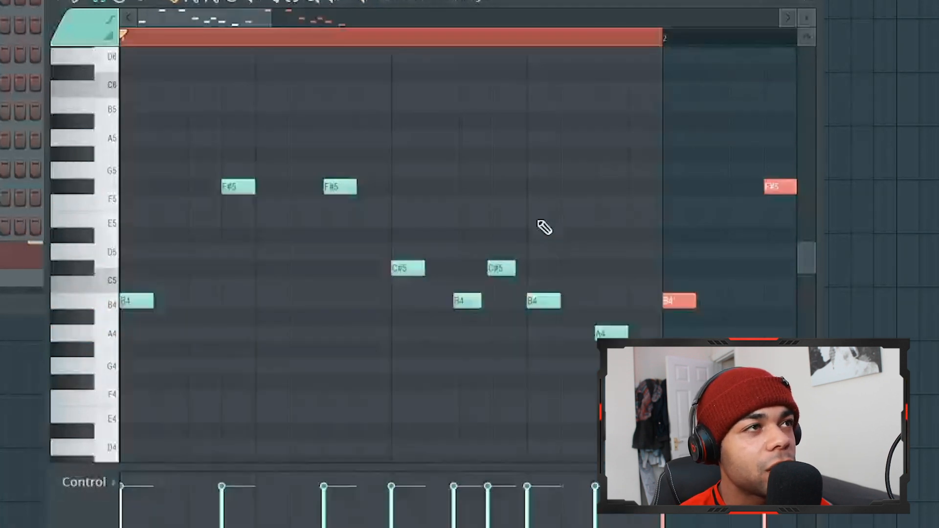
pyautogui.hscroll(4, 545, 227)
pyautogui.click(321, 34)
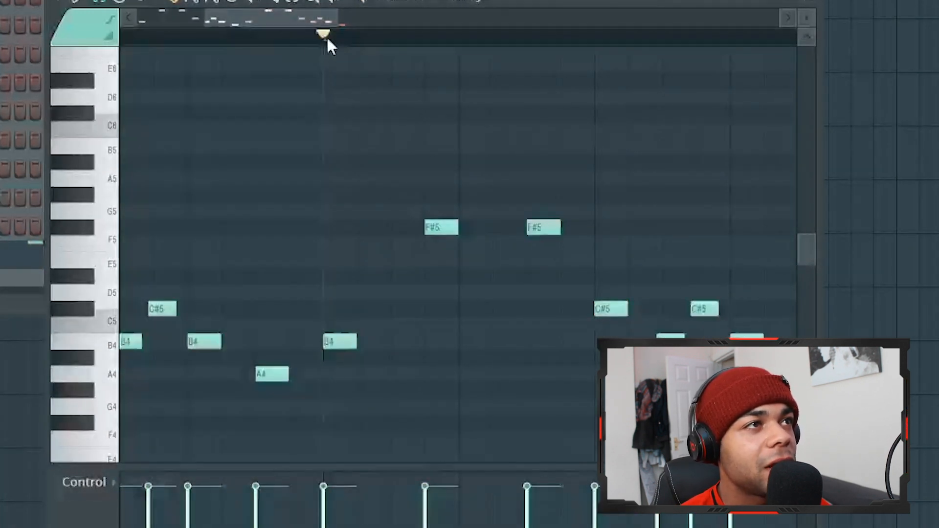
pyautogui.hscroll(3, 542, 134)
pyautogui.press('space')
pyautogui.hscroll(2, 542, 134)
pyautogui.scroll(-2, 542, 134)
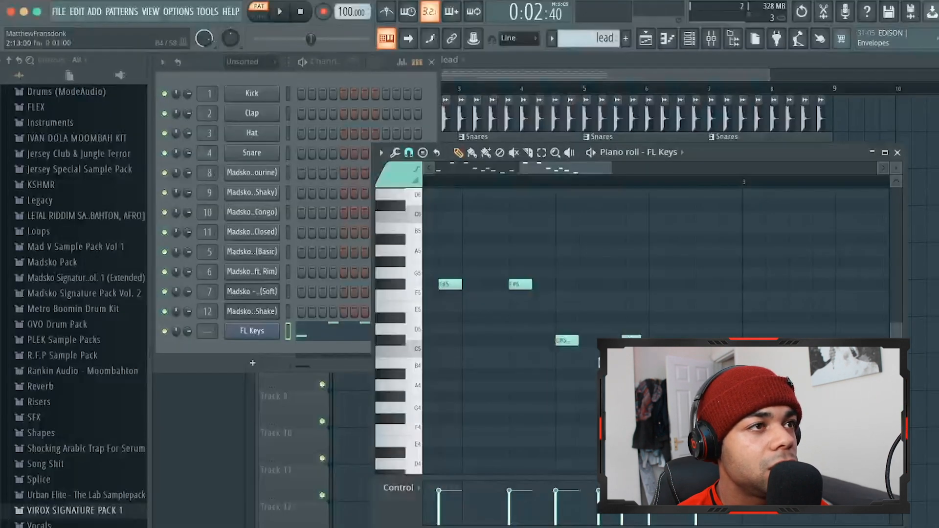
# Deselect the bar 2 notes and listen to the two-bar melody
pyautogui.press('space')
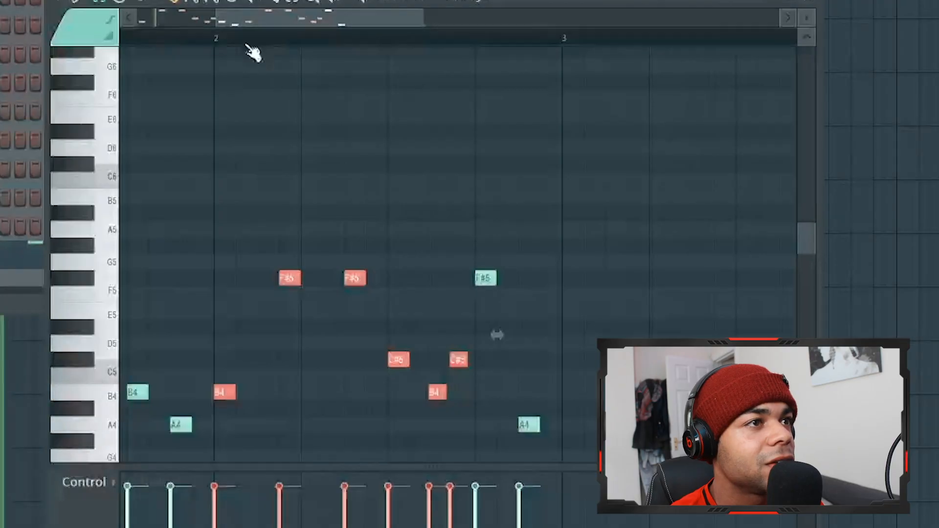
pyautogui.click(385, 239)
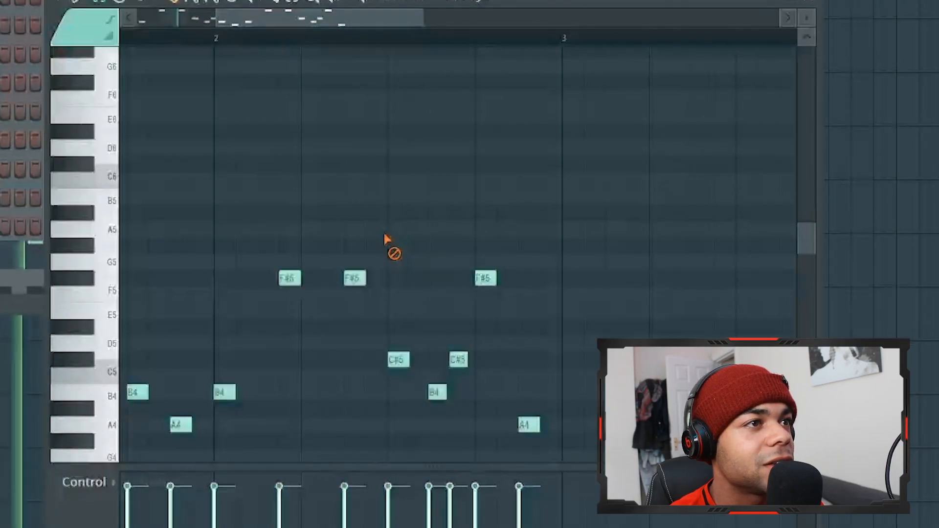
pyautogui.press('space')
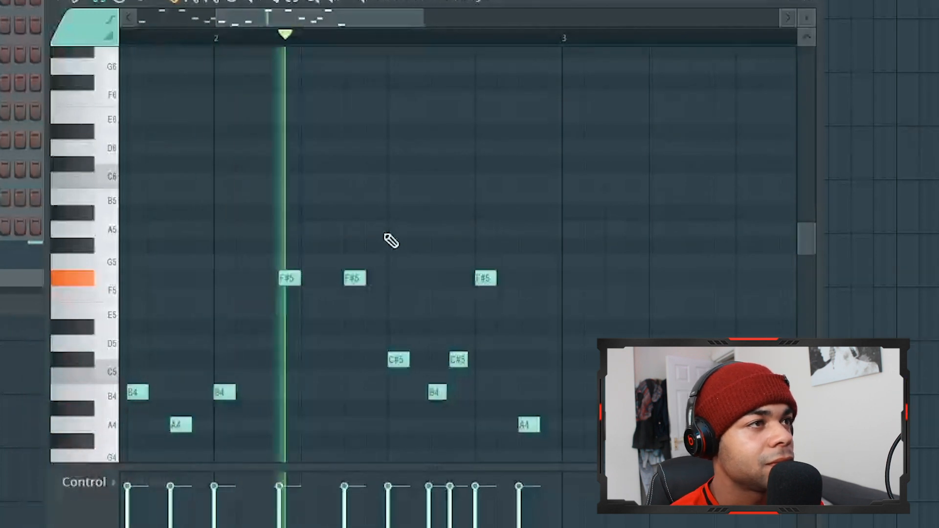
pyautogui.press('space')
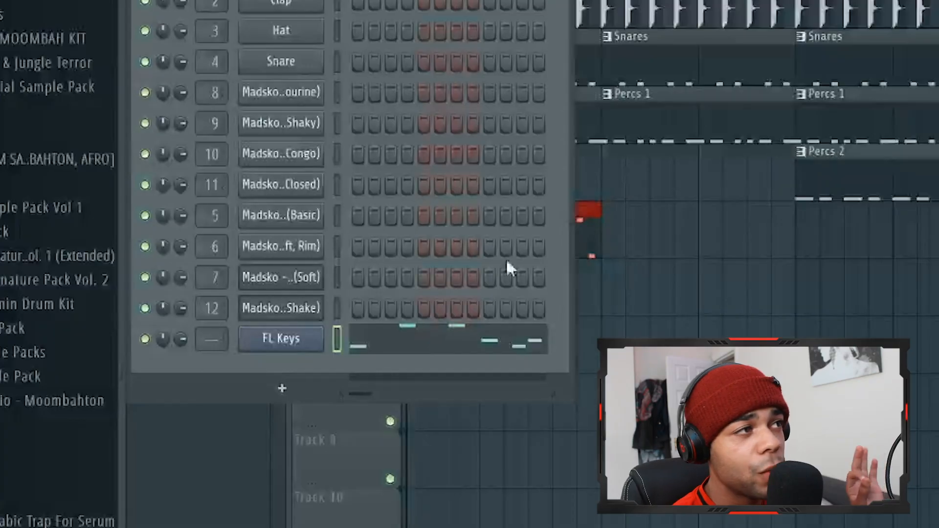
# Replace the FL Keys channel's instrument with FLEX and show the General Midi Library pack's presets
pyautogui.rightClick(309, 344)
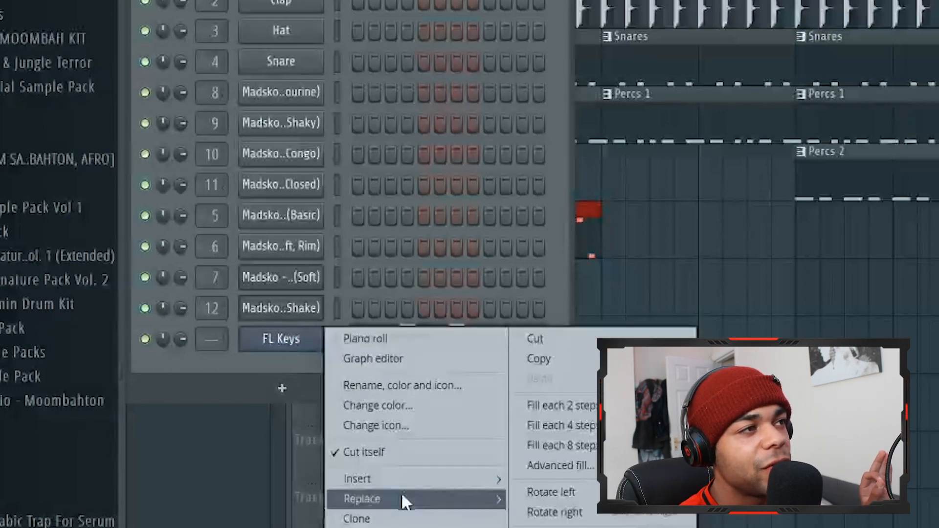
pyautogui.moveTo(402, 497)
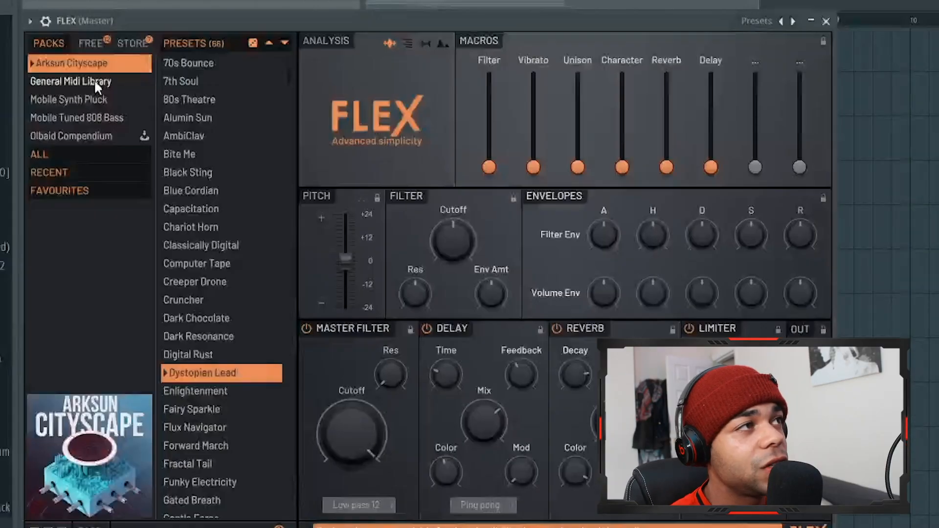
pyautogui.click(95, 82)
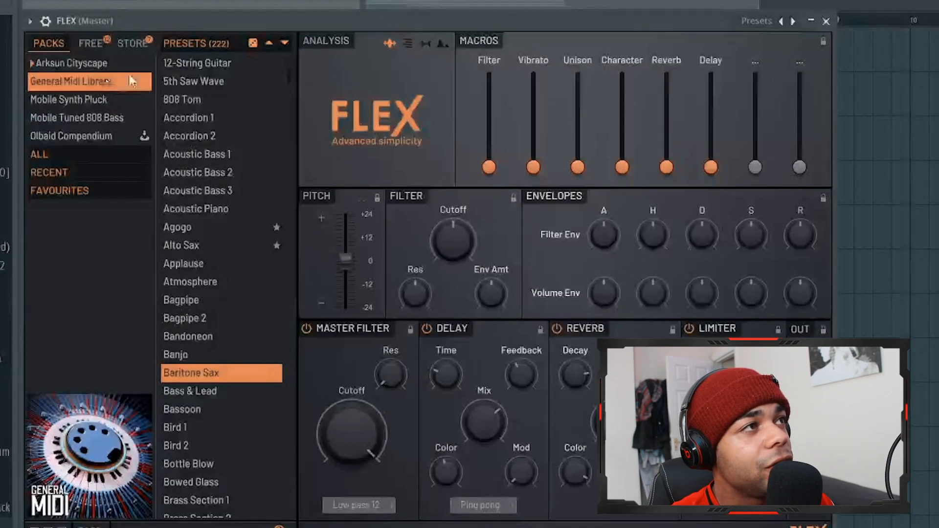
# Audition General Midi Library presets including 12-String Guitar, 808 Tom and Acoustic Bass 3, and load Cowbell
pyautogui.scroll(-3, 245, 63)
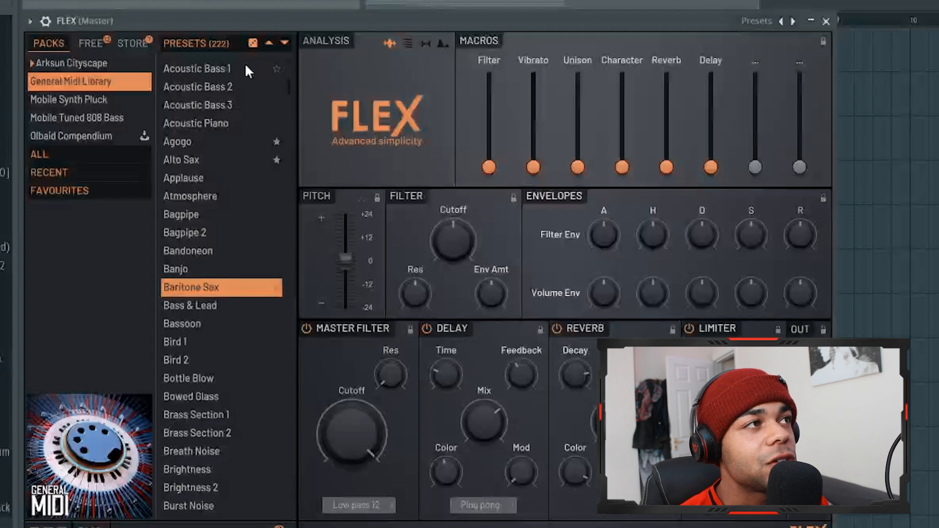
pyautogui.scroll(3, 215, 72)
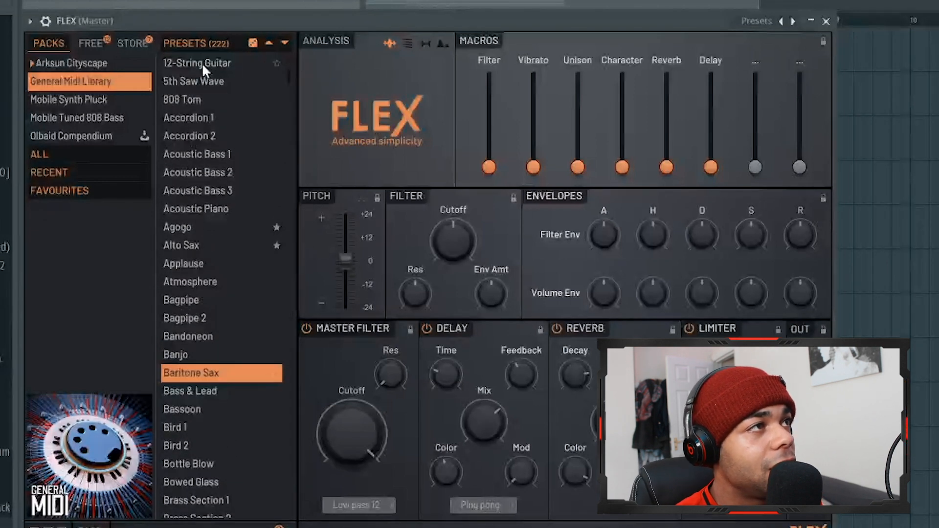
pyautogui.click(202, 63)
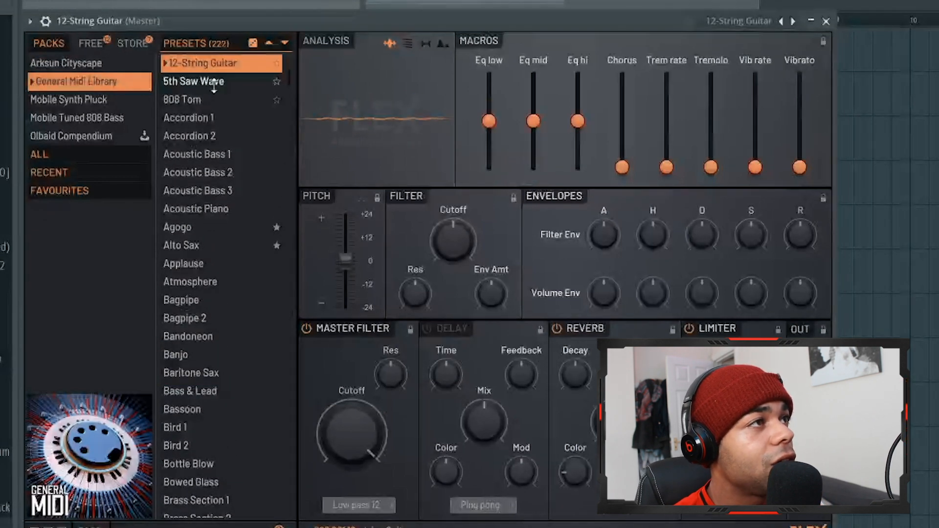
pyautogui.click(207, 101)
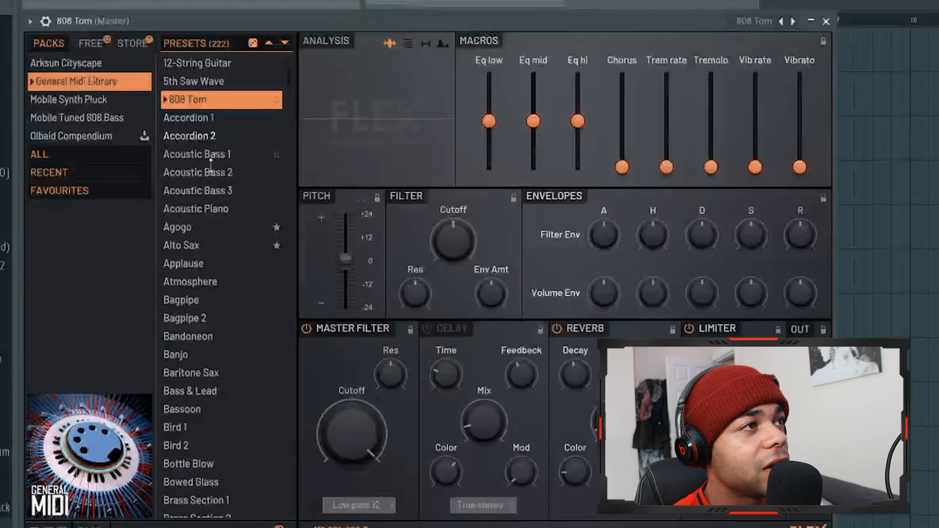
pyautogui.click(215, 191)
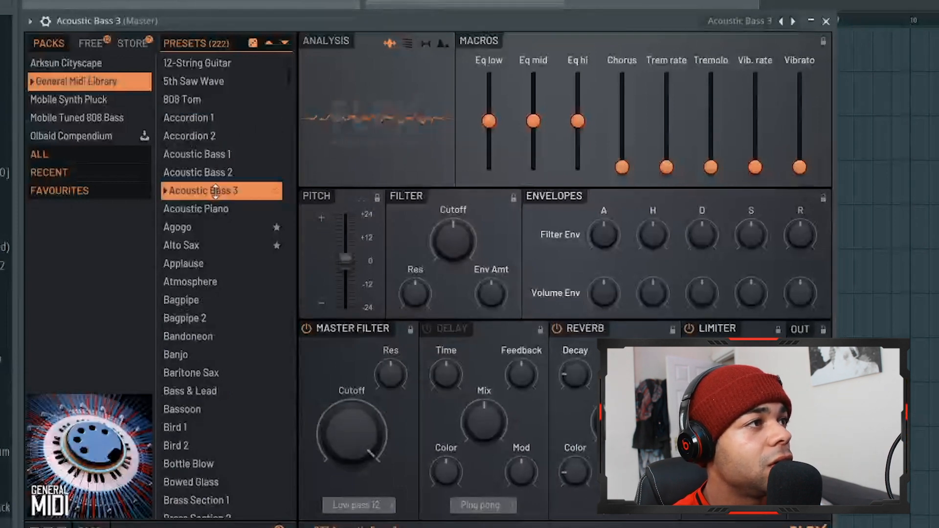
pyautogui.scroll(-1, 215, 192)
pyautogui.scroll(-9, 200, 225)
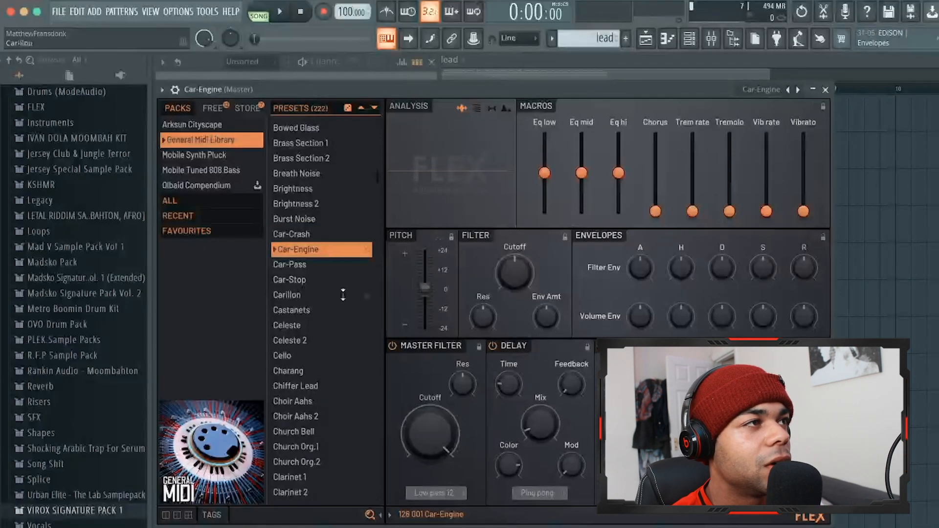
pyautogui.scroll(-5, 333, 308)
pyautogui.click(304, 338)
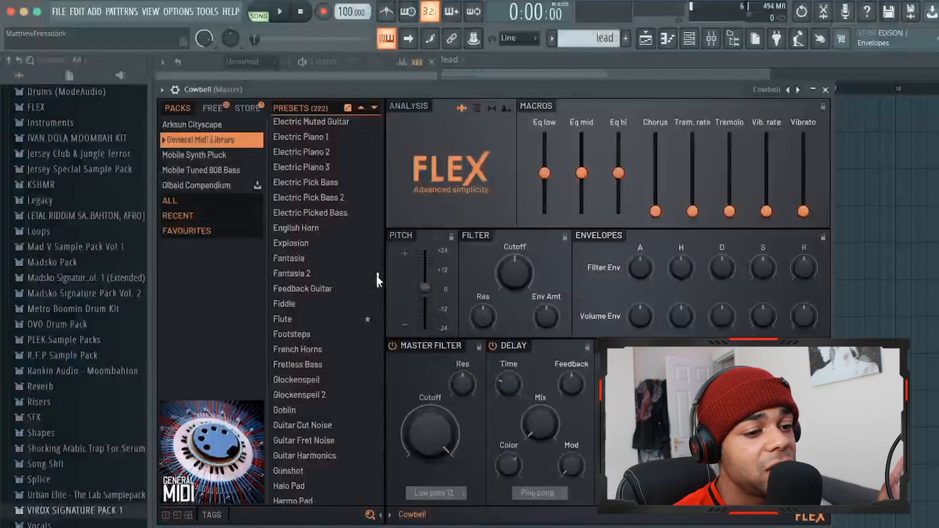
# Mark the Harp preset in the General Midi Library as a favourite
pyautogui.moveTo(377, 275); pyautogui.dragTo(377, 319)
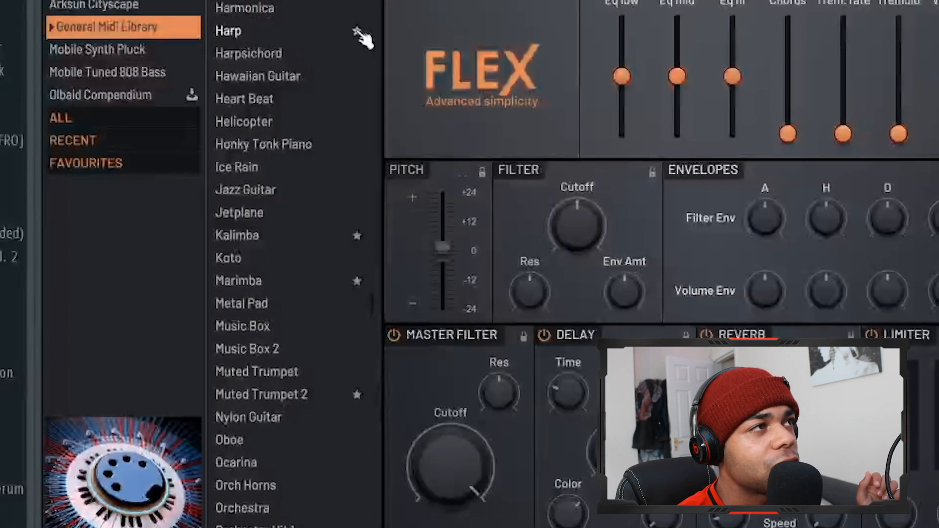
pyautogui.click(357, 31)
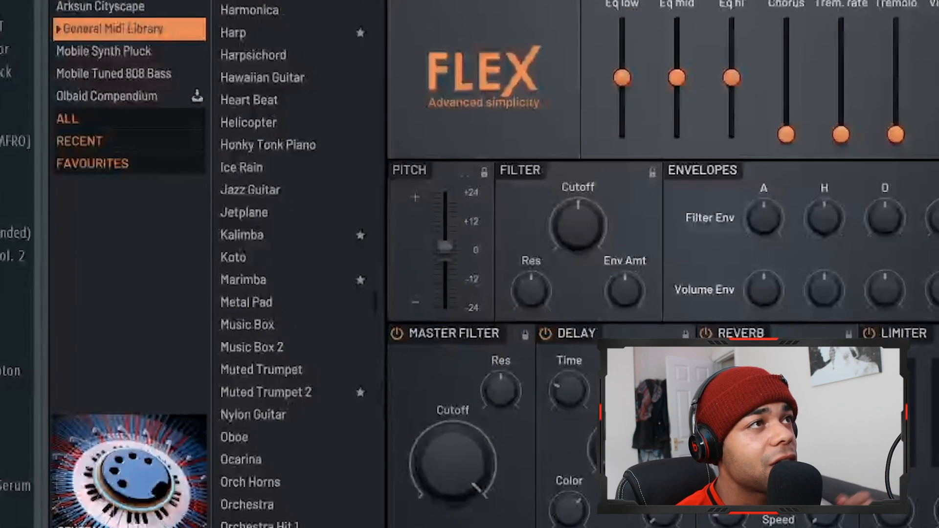
# Audition the Harp, Kalimba and Muted Trumpet 2 presets from the General Midi Library with the melody
pyautogui.click(257, 35)
pyautogui.press('F6')
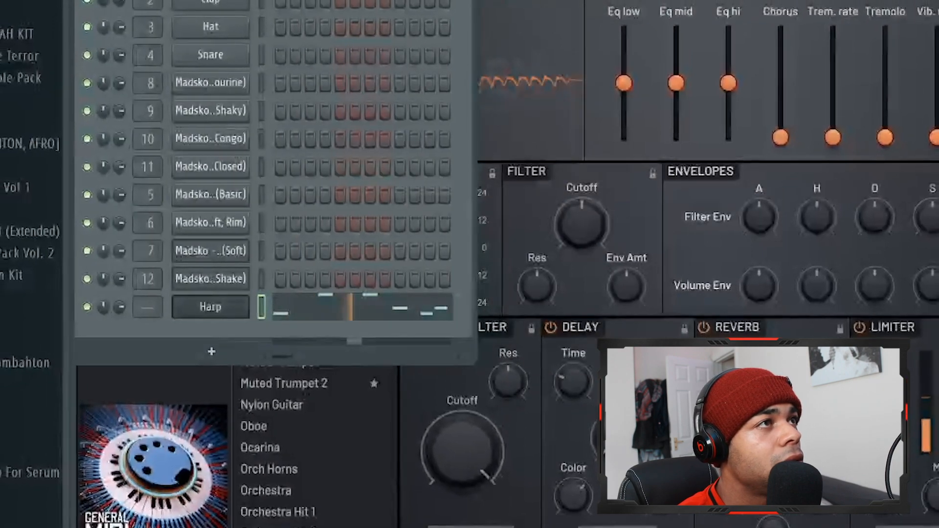
pyautogui.press('F6')
pyautogui.click(294, 234)
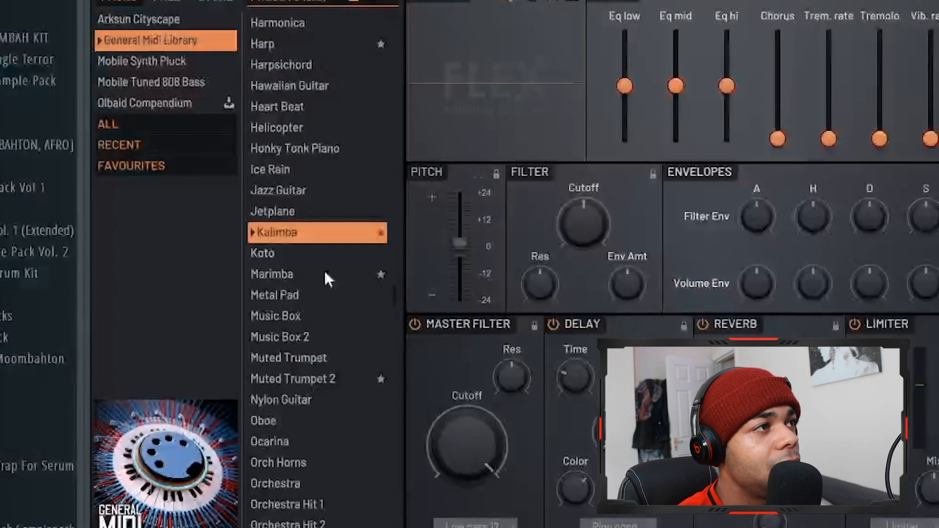
pyautogui.scroll(-1, 314, 275)
pyautogui.click(318, 313)
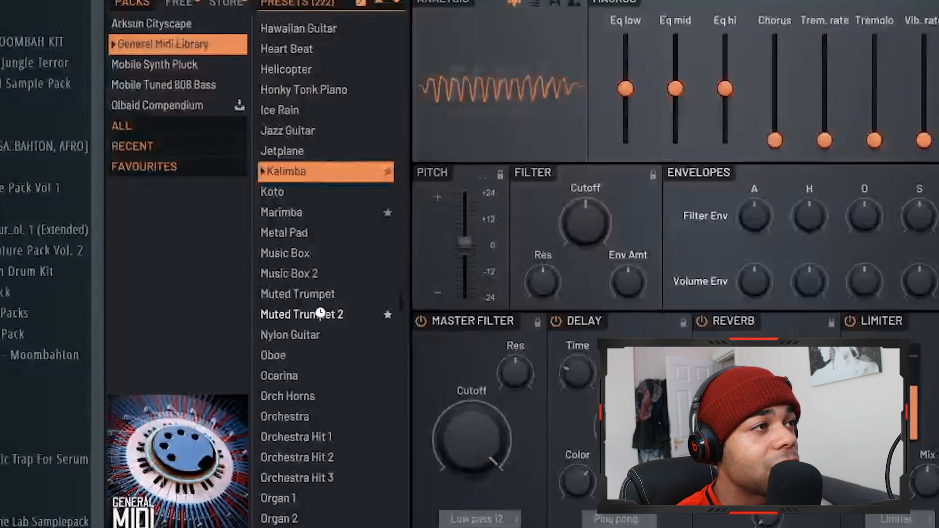
# Audition the Pan Flute preset and load Piccolo as the melody's instrument
pyautogui.scroll(-5, 322, 310)
pyautogui.scroll(-3, 325, 318)
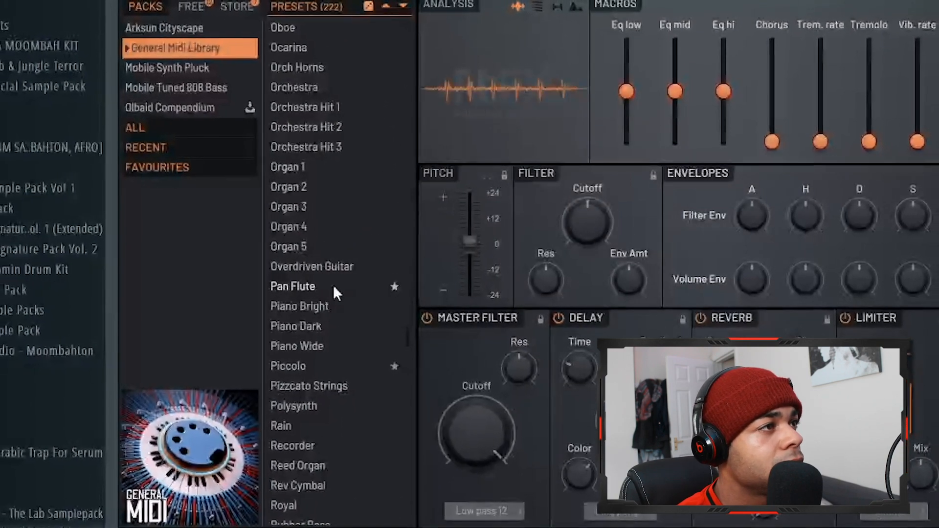
pyautogui.click(324, 289)
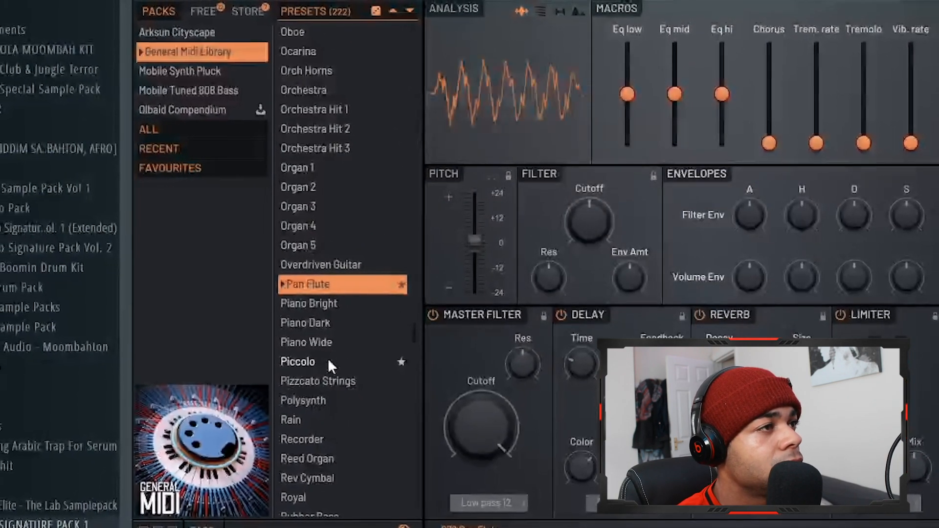
pyautogui.click(302, 360)
# Lengthen the opening B4 note and the second F#5 note of each bar and listen to the melody
pyautogui.scroll(7, 334, 354)
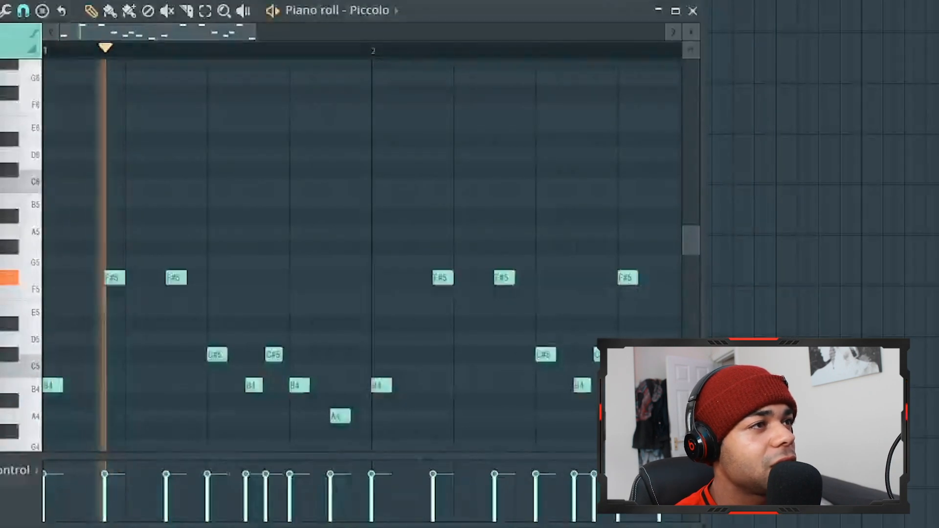
pyautogui.scroll(2, 128, 314)
pyautogui.hscroll(-1, 122, 343)
pyautogui.press('space')
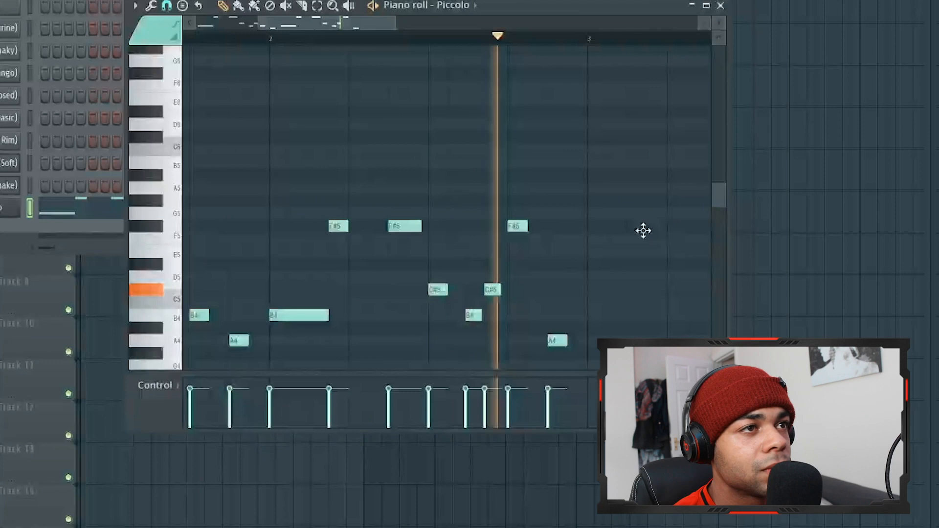
# Copy all notes of the two-bar lead melody and close the piano roll
pyautogui.hotkey('ctrl', 'a')
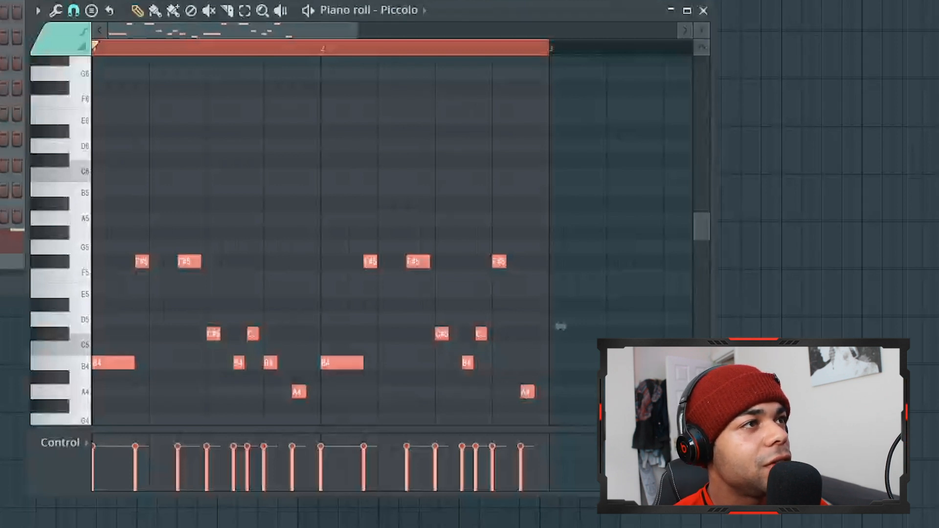
pyautogui.scroll(-4, 252, 210)
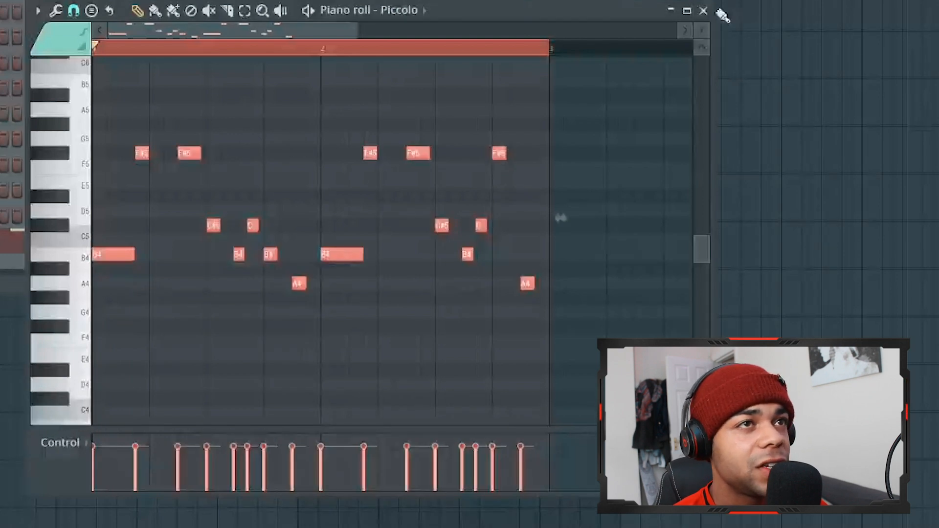
pyautogui.click(703, 10)
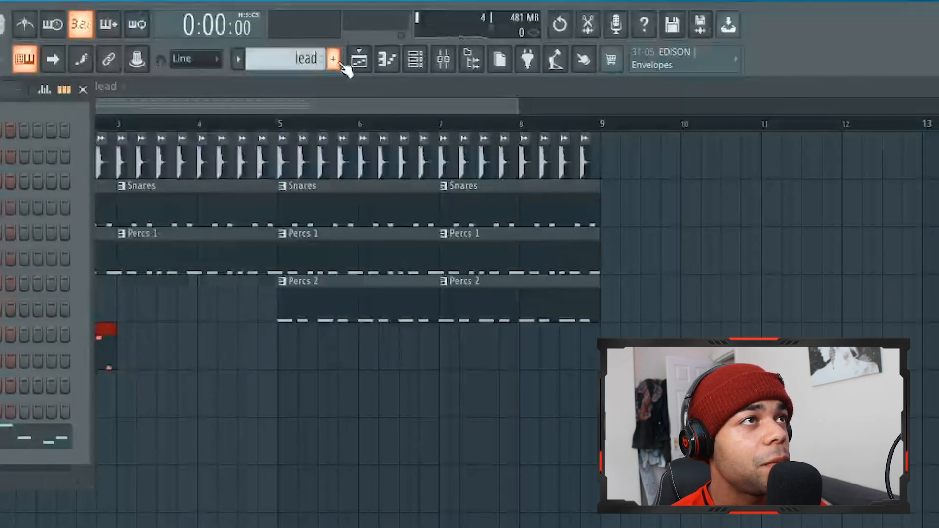
# Add a new pattern named "lead high"
pyautogui.click(339, 60)
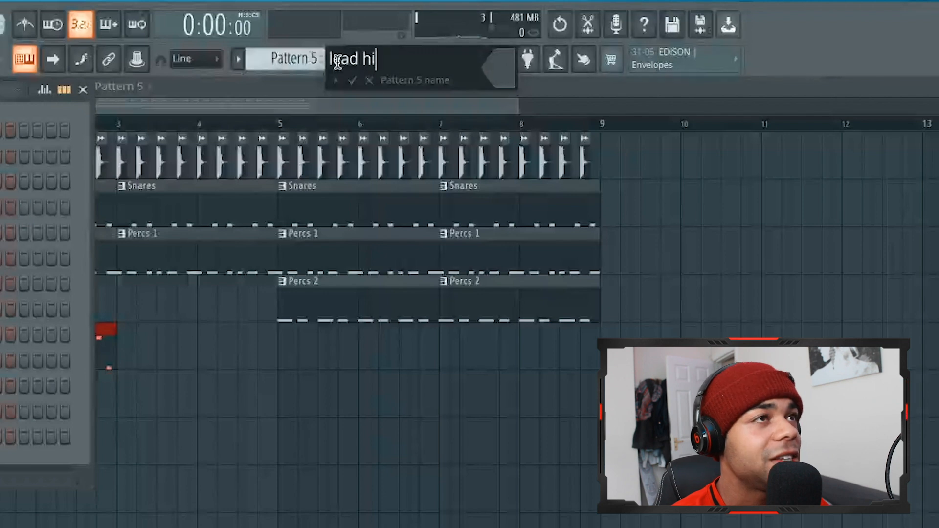
pyautogui.write('lead high')
pyautogui.press('Return')
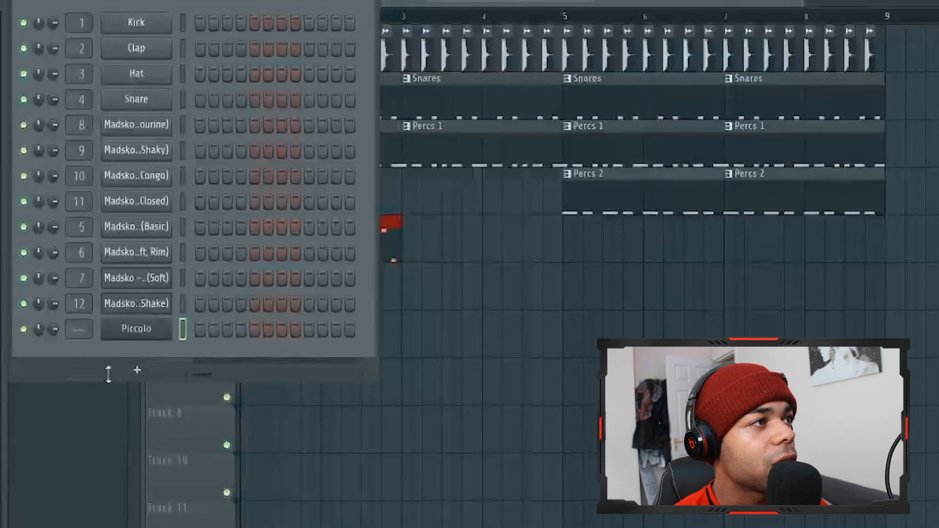
# Paste the copied melody into the Piccolo channel's piano roll, transpose it up one octave and close the piano roll
pyautogui.rightClick(139, 328)
pyautogui.click(215, 325)
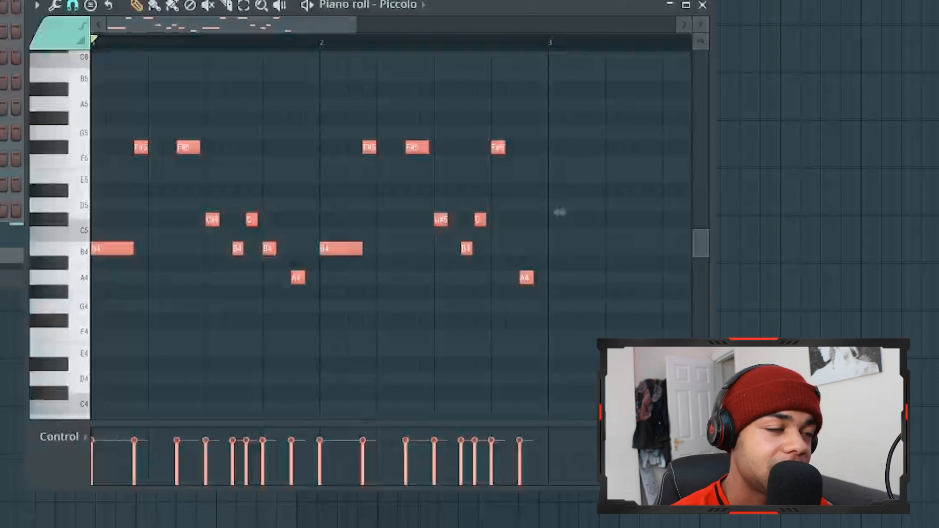
pyautogui.hotkey('ctrl', 'Up')
pyautogui.scroll(3, 342, 220)
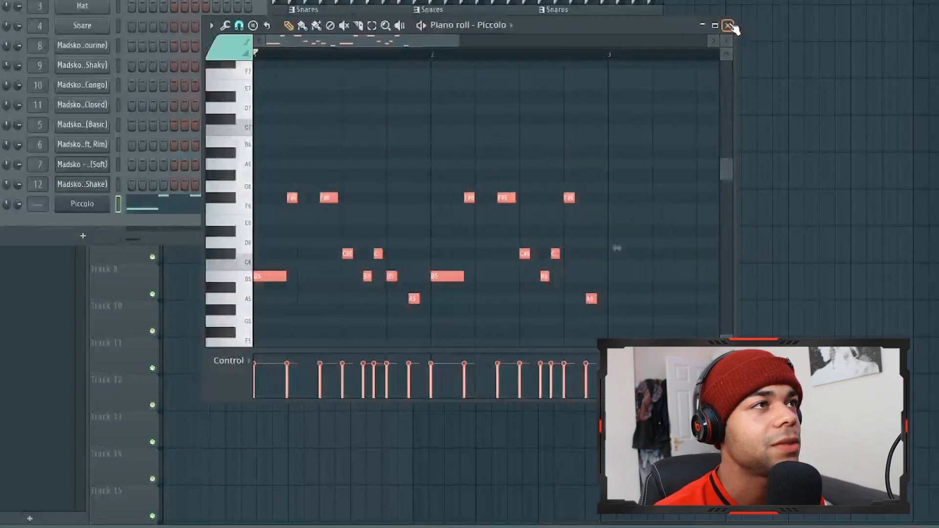
pyautogui.click(729, 25)
# Make lead the active pattern and place another lead clip at bar 3 on Track 5
pyautogui.click(554, 23)
pyautogui.click(565, 95)
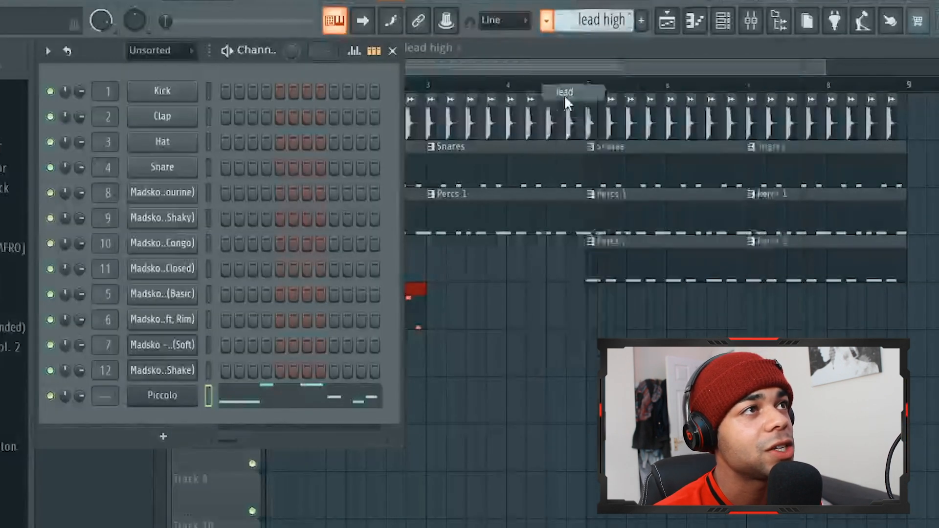
pyautogui.click(546, 21)
pyautogui.click(572, 109)
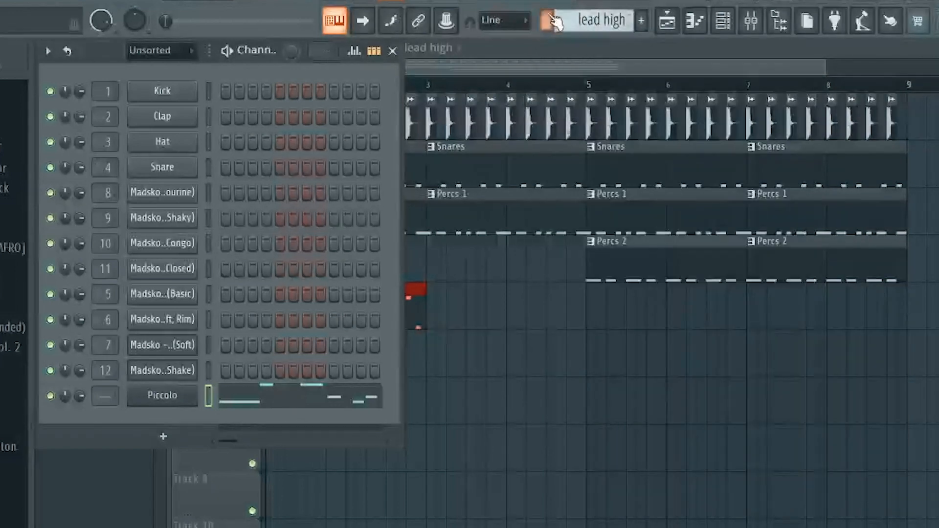
pyautogui.click(547, 21)
pyautogui.click(570, 93)
pyautogui.click(468, 295)
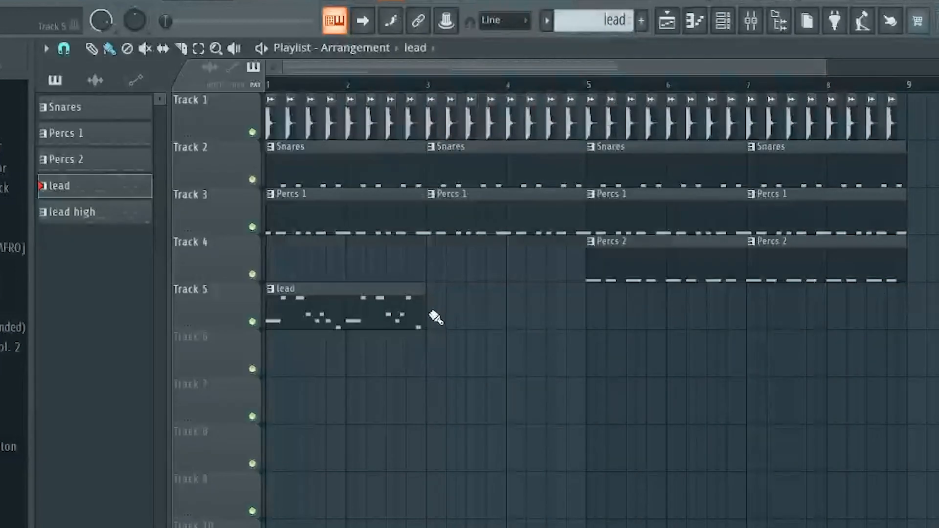
# Place lead high pattern clips at bars 5 and 7 on Track 5 and play the arrangement
pyautogui.click(547, 21)
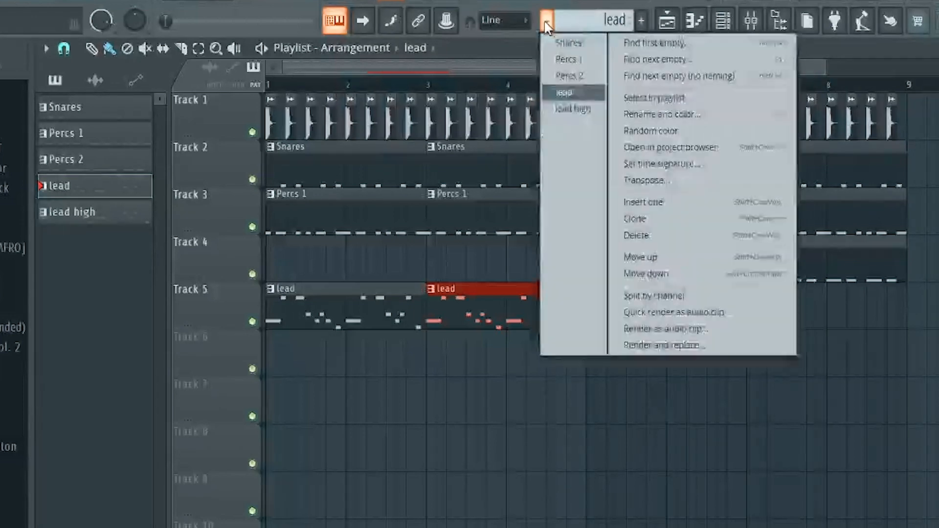
pyautogui.click(582, 109)
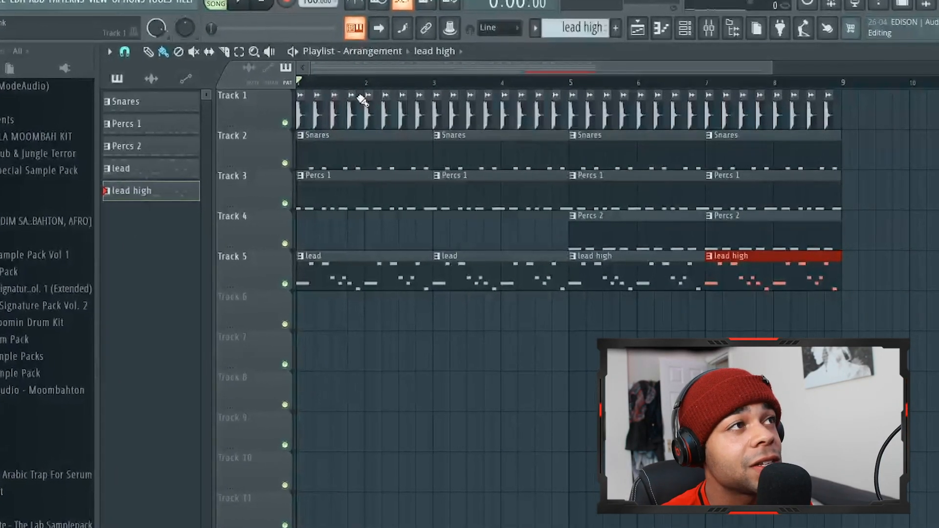
pyautogui.press('space')
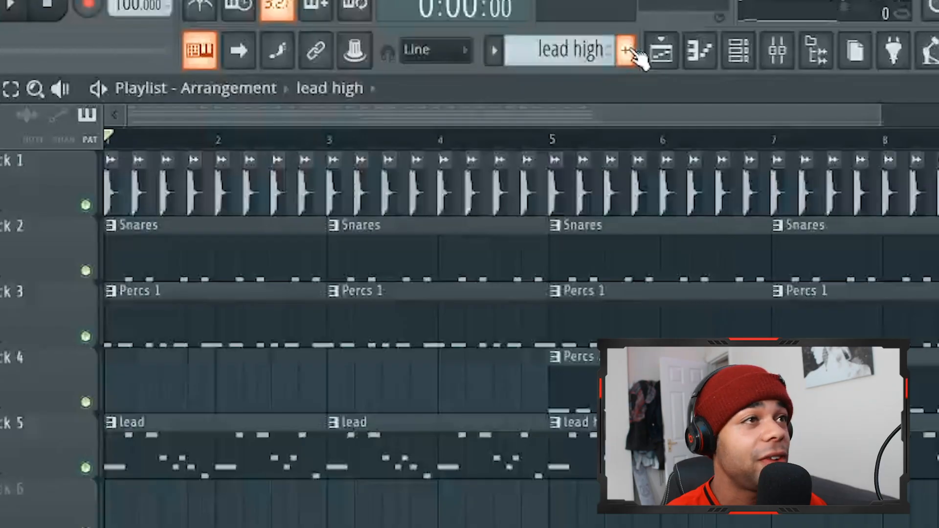
# Add a new pattern named "808"
pyautogui.click(629, 50)
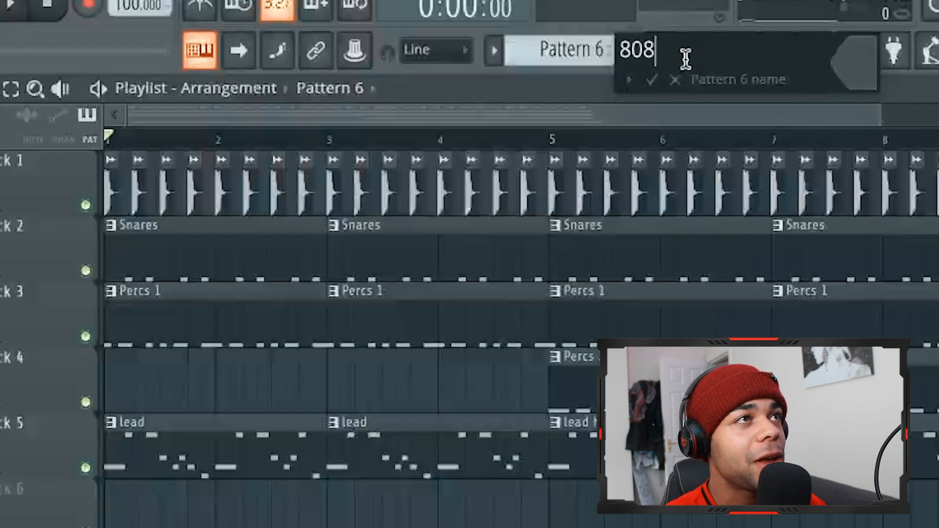
pyautogui.press('Return')
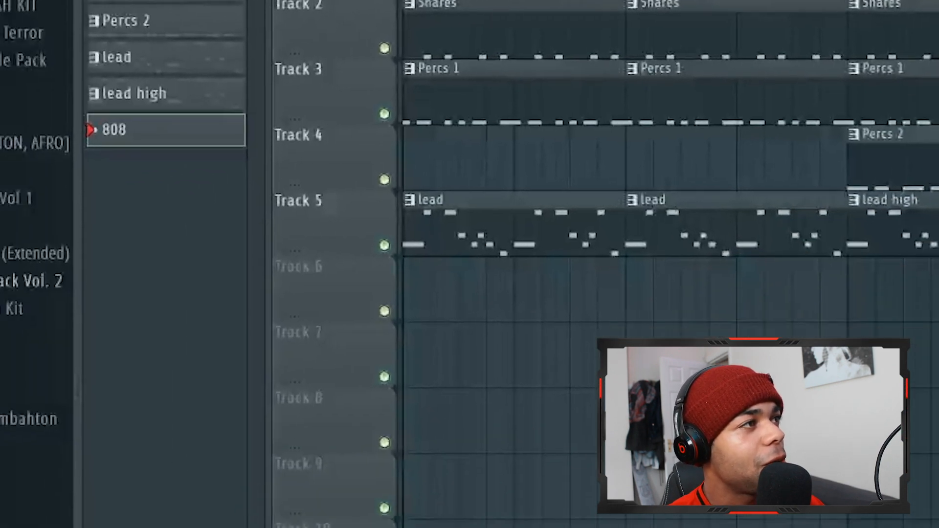
# Audition the #3 (Basic), #4 (Basic 2, F), #5 (Funny Moombah) and #7 (C) samples in Madsko Signature Pack Vol. 1 (Extended)'s 808's folder
pyautogui.click(136, 101)
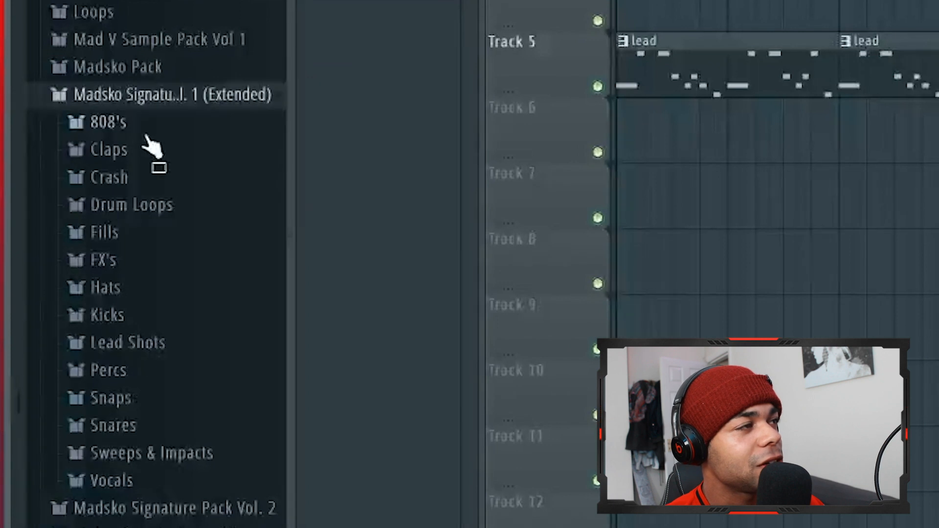
pyautogui.click(147, 134)
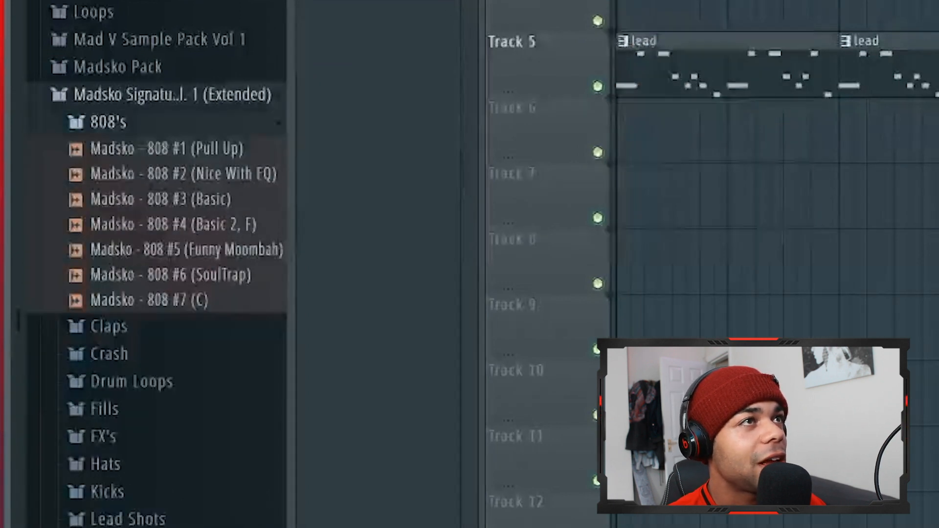
pyautogui.press('F6')
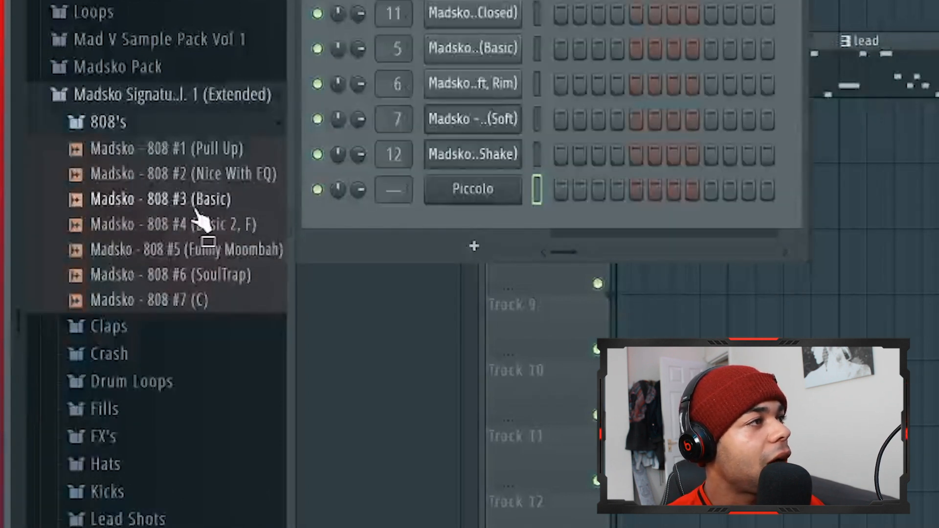
pyautogui.click(209, 209)
pyautogui.click(227, 223)
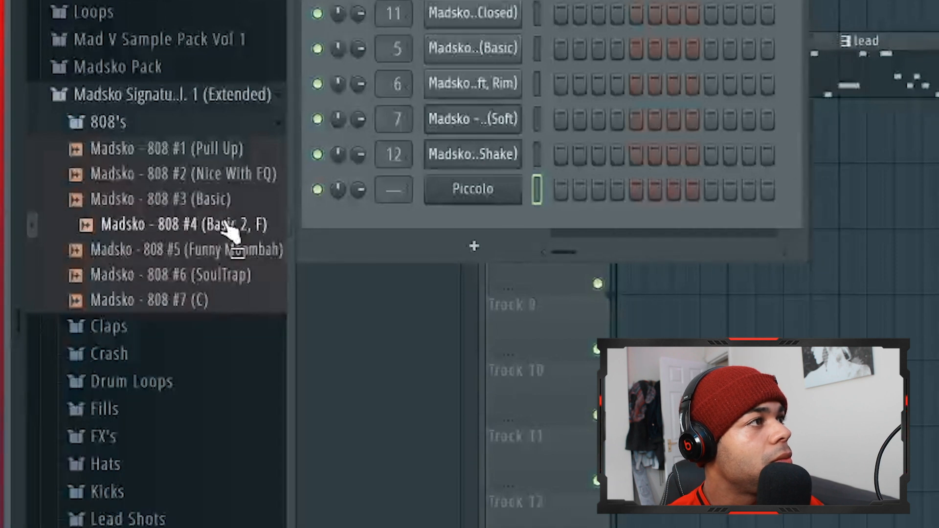
pyautogui.click(227, 251)
pyautogui.click(221, 226)
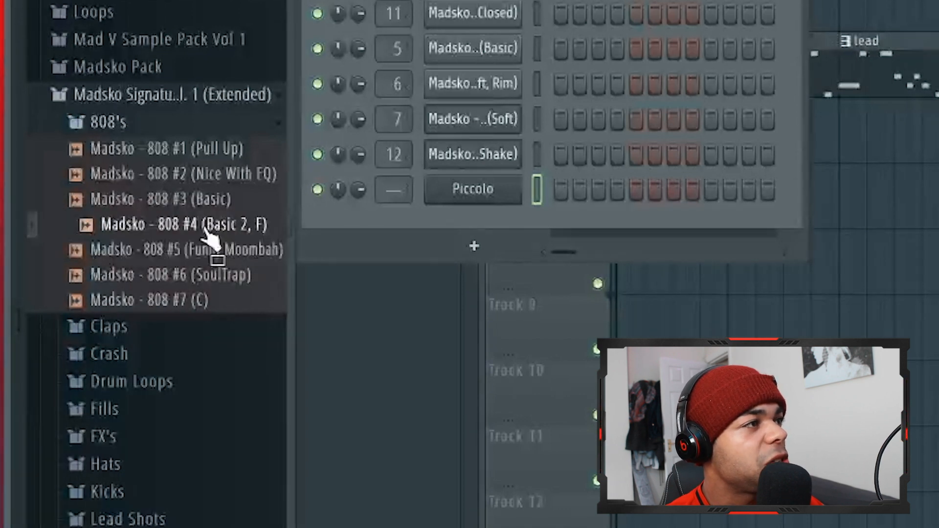
pyautogui.click(184, 302)
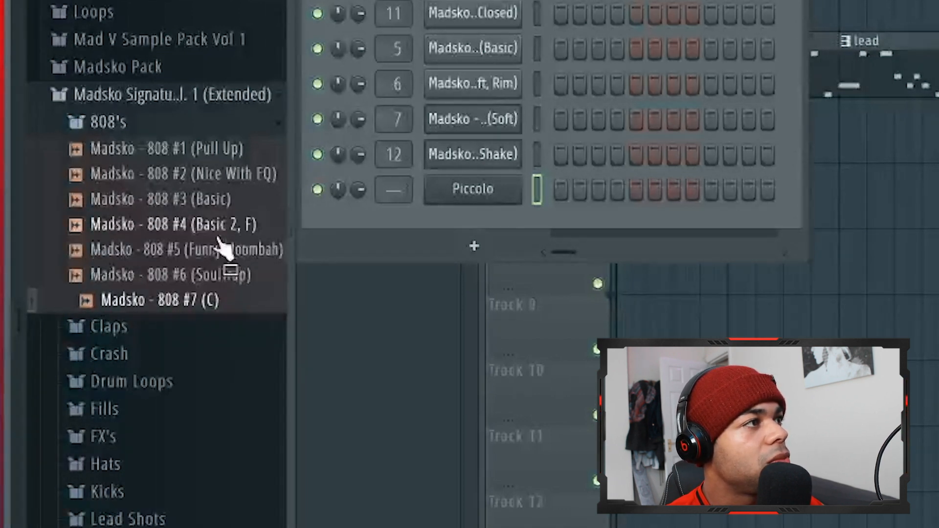
pyautogui.click(229, 224)
pyautogui.click(224, 203)
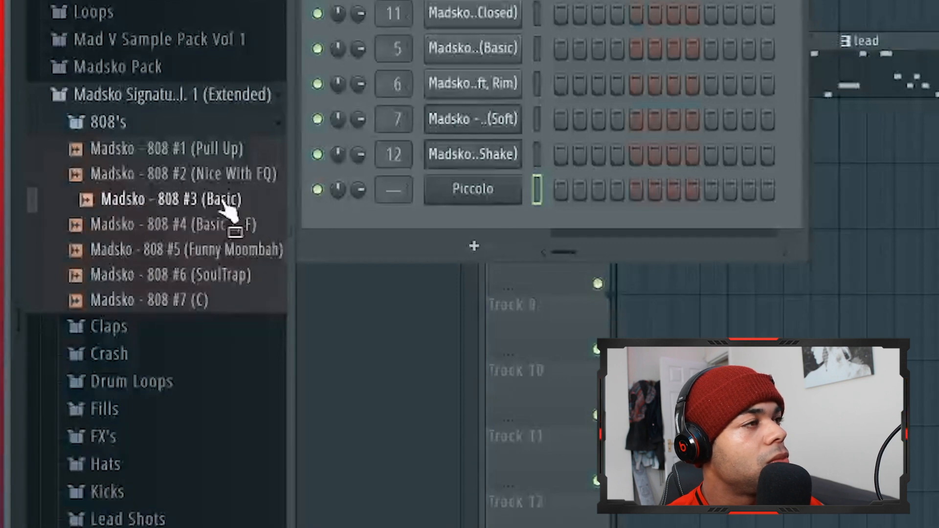
pyautogui.click(204, 303)
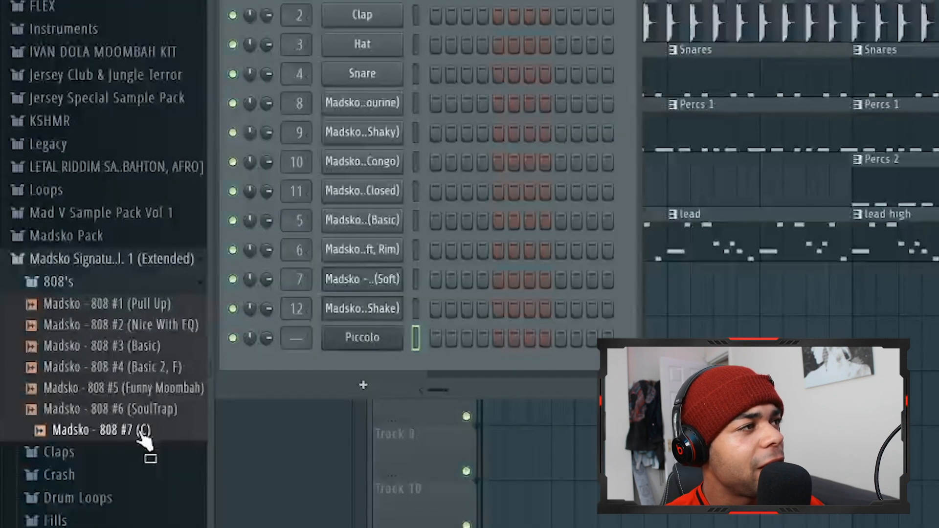
# Add the Madsko - 808 #7 (C) sample as a new channel below Piccolo and route it to mixer track 13
pyautogui.moveTo(142, 437); pyautogui.dragTo(360, 370)
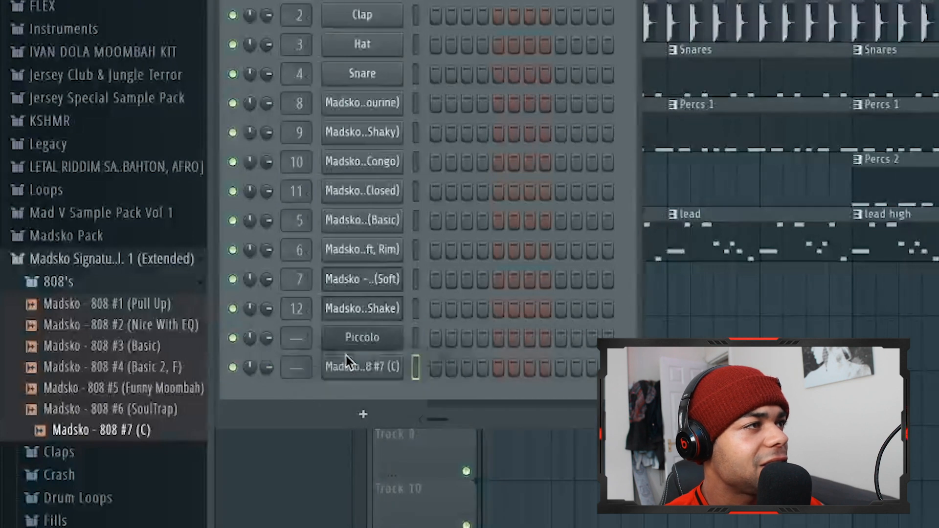
pyautogui.click(366, 365)
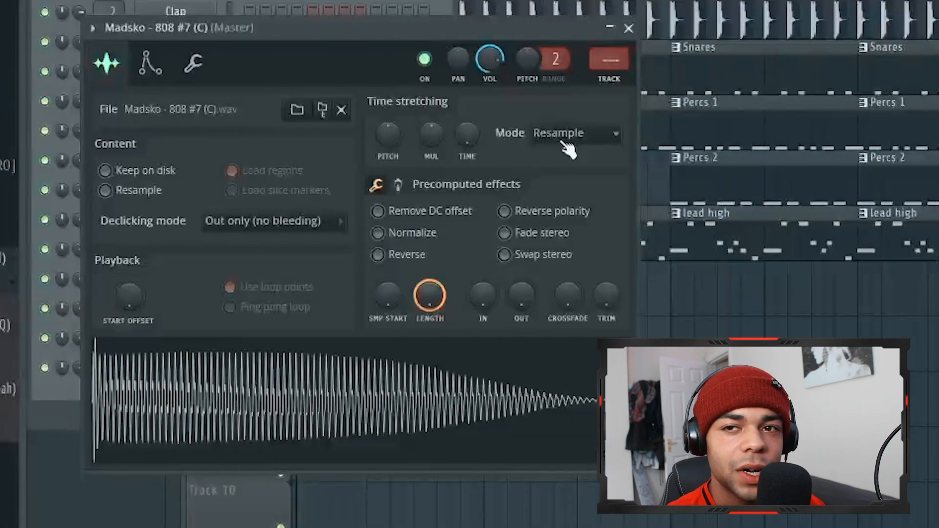
pyautogui.click(617, 83)
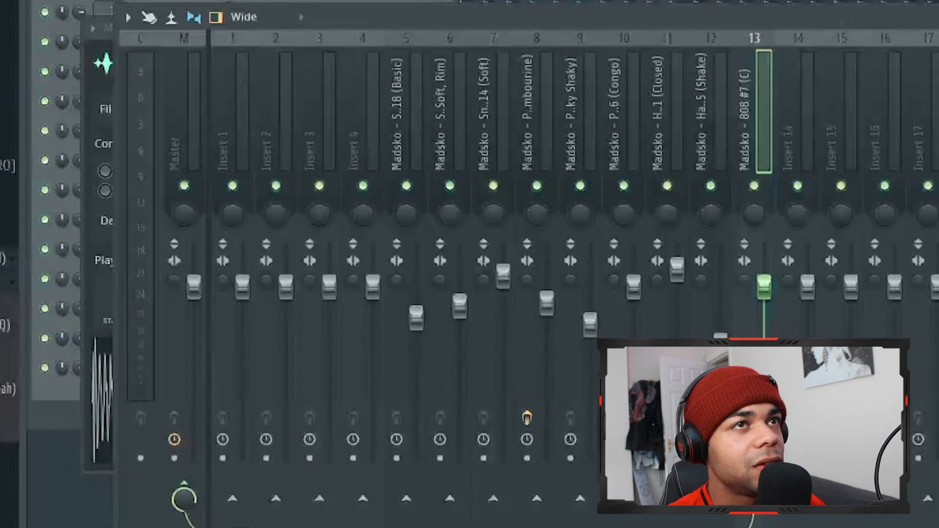
pyautogui.press('F9')
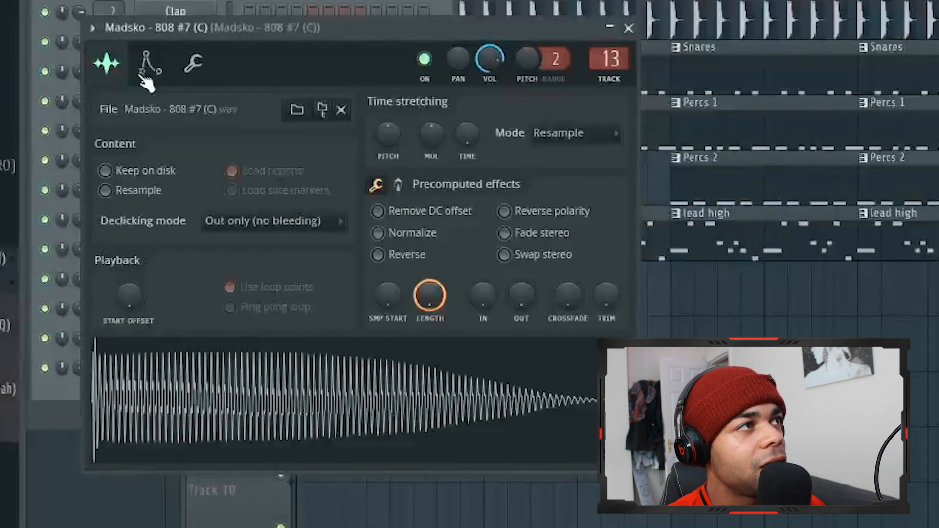
# Enable the 808 #7 (C) channel's volume envelope, shorten its attack to near zero, raise the hold to maximum and adjust the decay
pyautogui.click(148, 64)
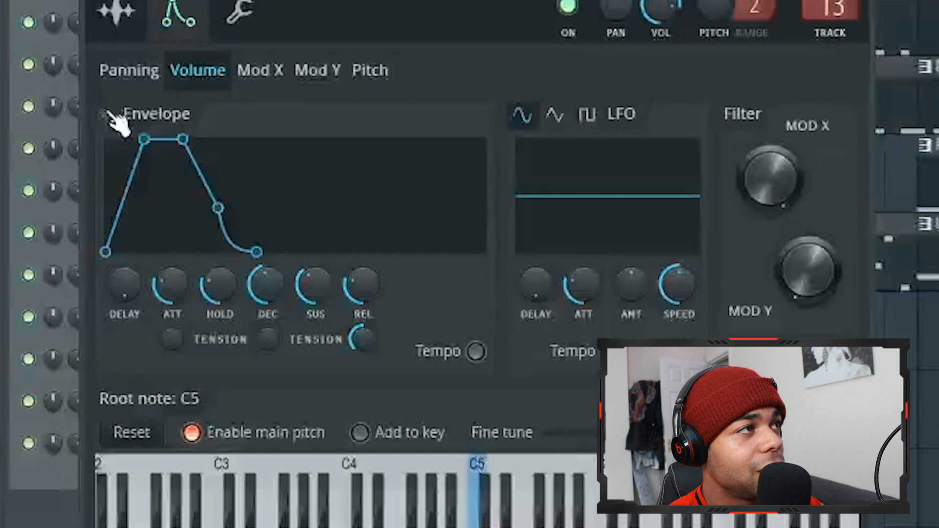
pyautogui.click(104, 114)
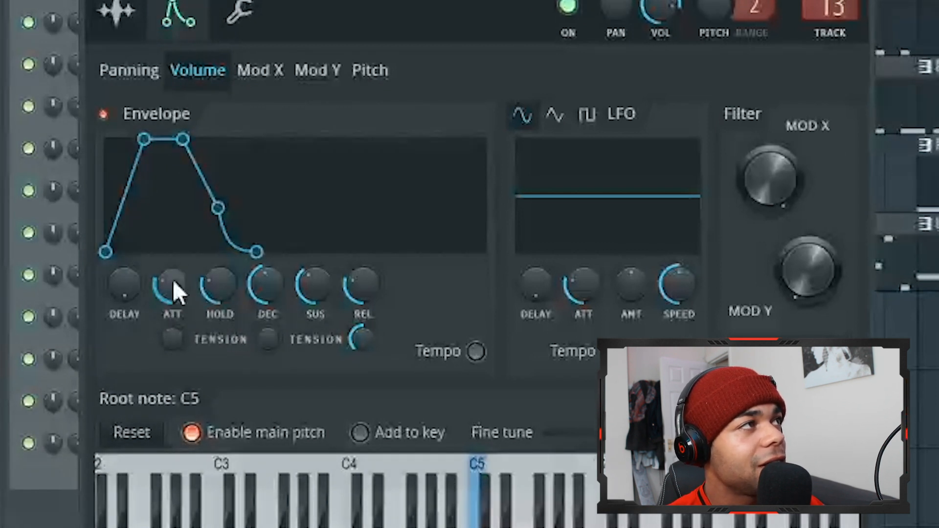
pyautogui.moveTo(172, 281); pyautogui.dragTo(172, 292)
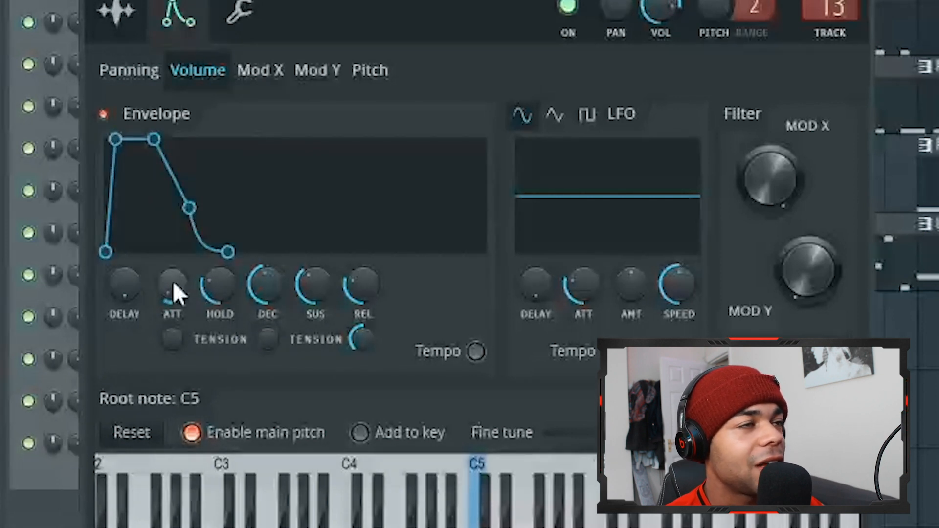
pyautogui.moveTo(215, 288); pyautogui.dragTo(216, 265)
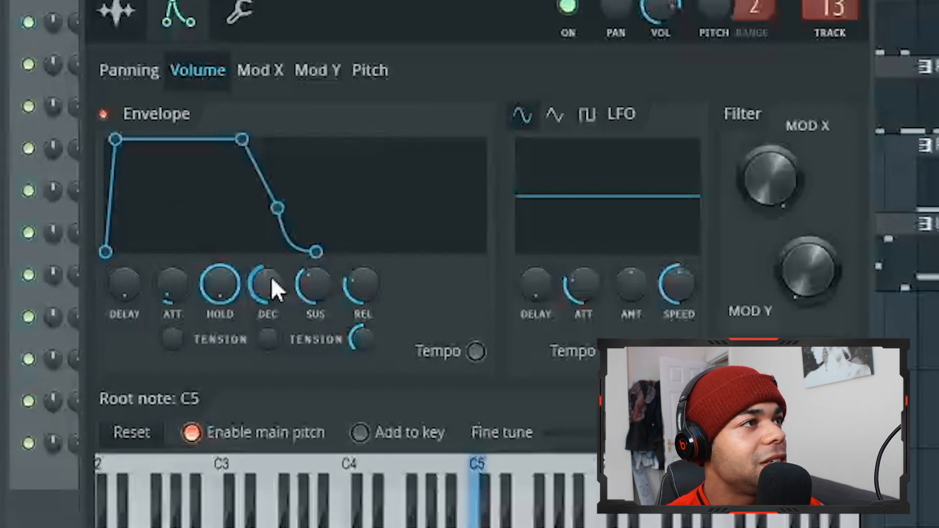
pyautogui.moveTo(271, 277); pyautogui.dragTo(363, 275)
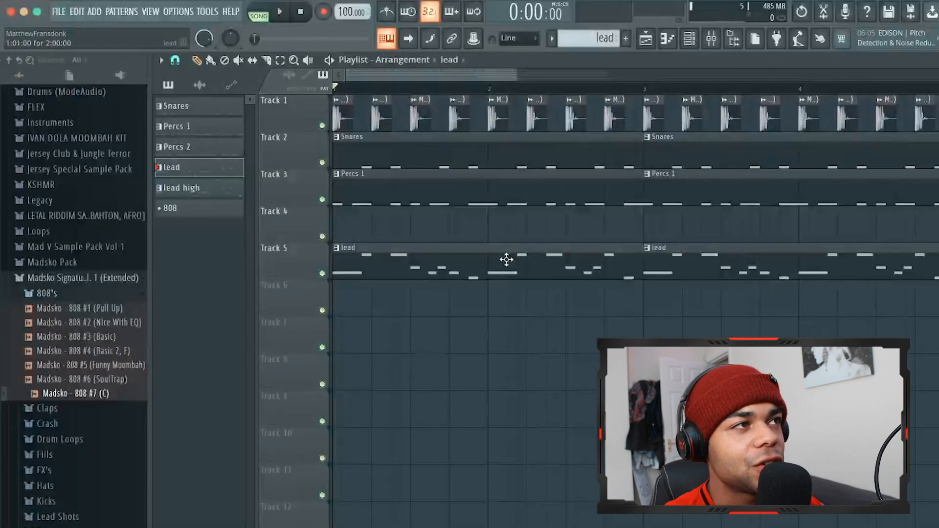
# Copy the Piccolo notes from the lead pattern into the Madsko - 808 #7 (C) channel of the 808 pattern
pyautogui.doubleClick(489, 260)
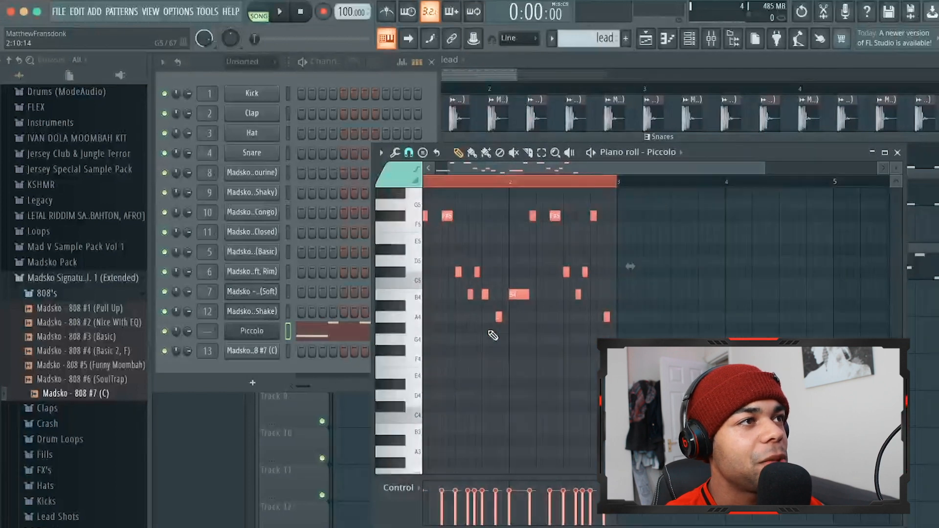
pyautogui.click(555, 39)
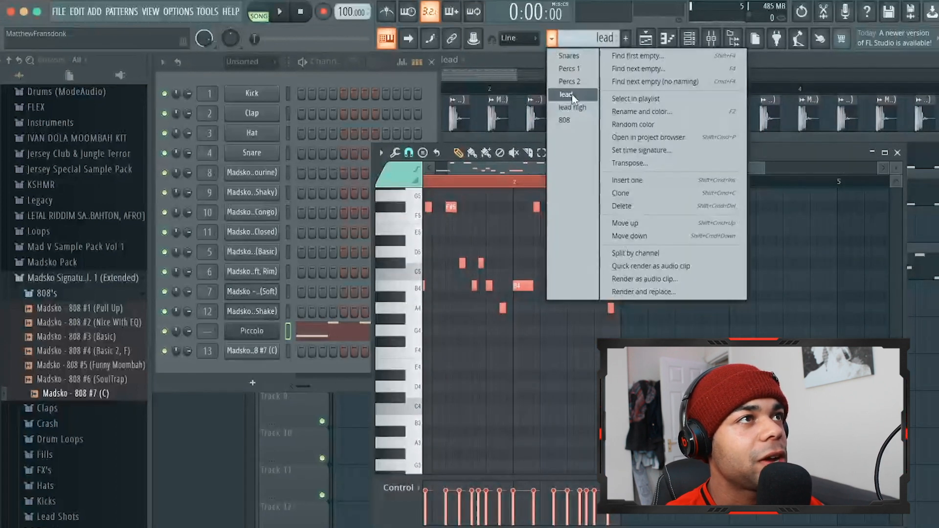
pyautogui.click(568, 120)
pyautogui.rightClick(261, 358)
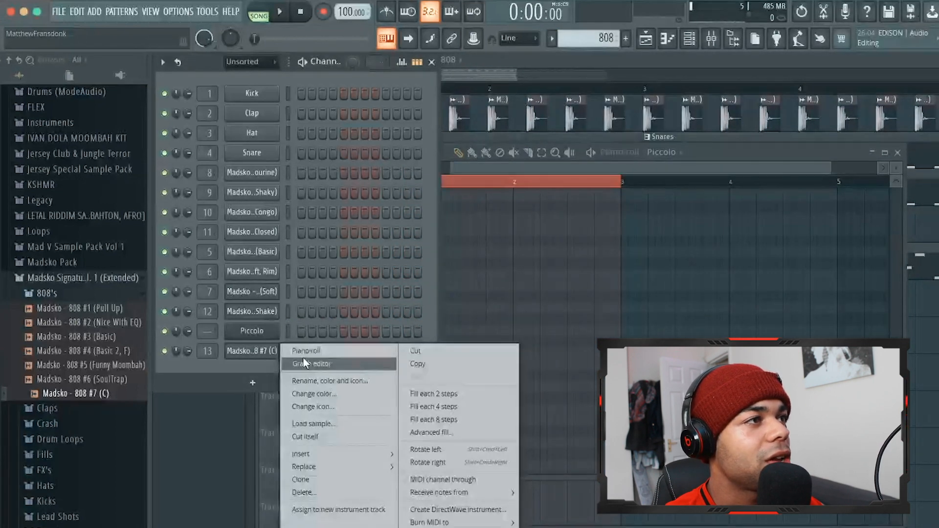
pyautogui.click(303, 360)
pyautogui.rightClick(256, 350)
pyautogui.click(319, 348)
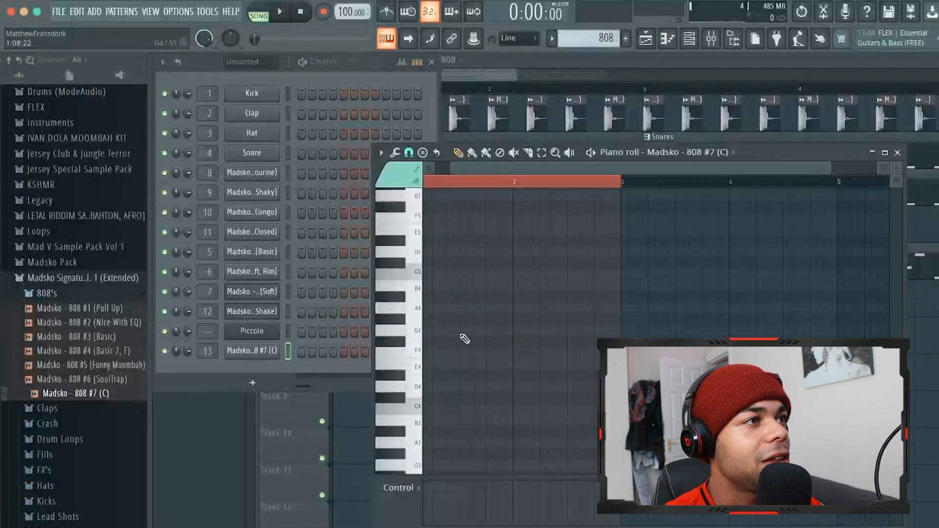
pyautogui.press('super+v')
# Play the 808 pattern and transpose all its notes up one octave
pyautogui.scroll(5, 503, 331)
pyautogui.click(592, 153)
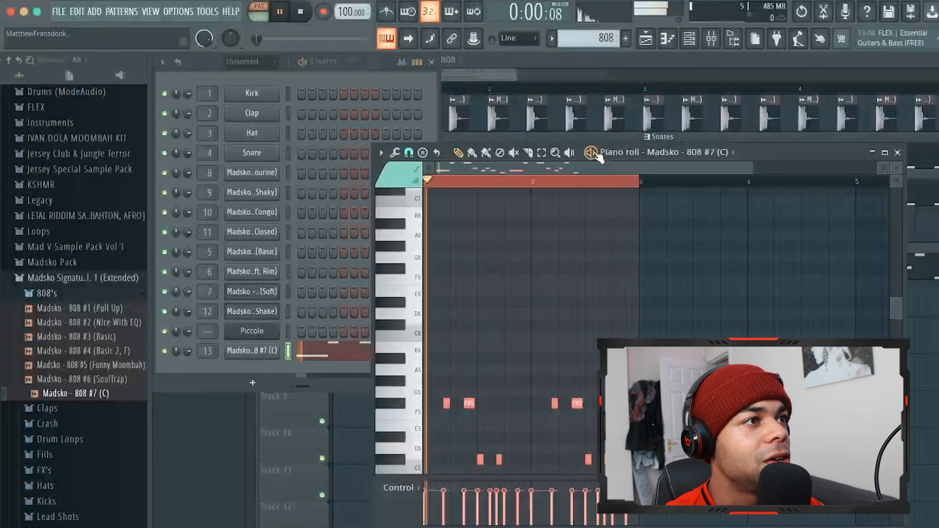
pyautogui.scroll(-3, 525, 329)
pyautogui.press('super+Up')
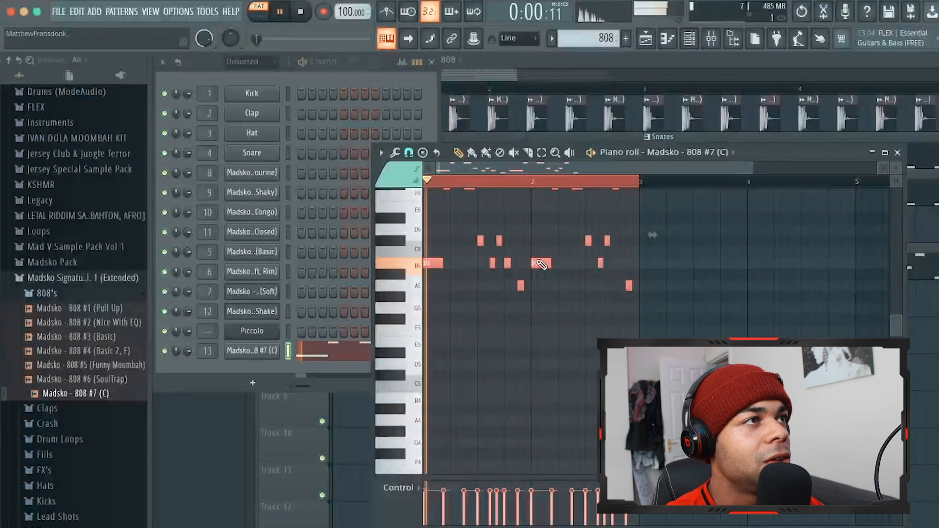
pyautogui.scroll(4, 541, 266)
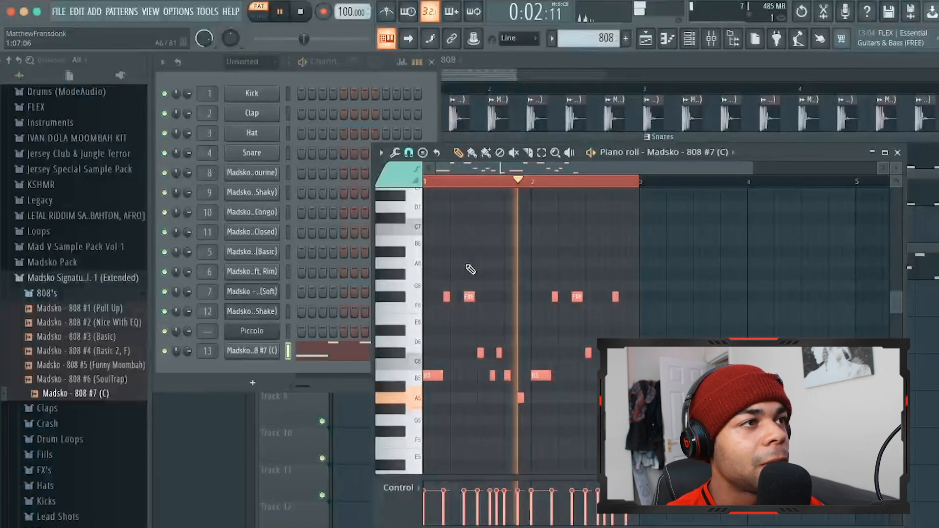
pyautogui.press('space')
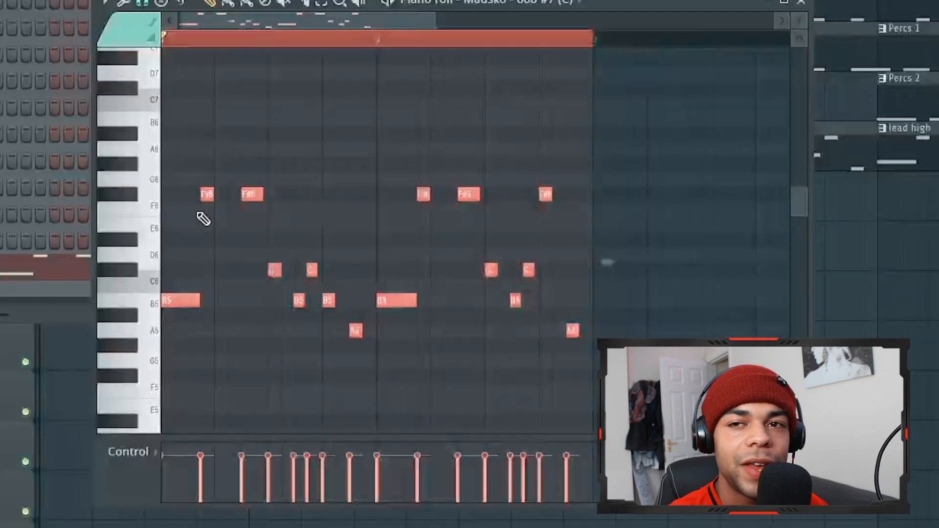
# Delete the first F#6 note in bar 1 of the 808 pattern, lengthen the following C#6 note and play the result
pyautogui.scroll(3, 454, 314)
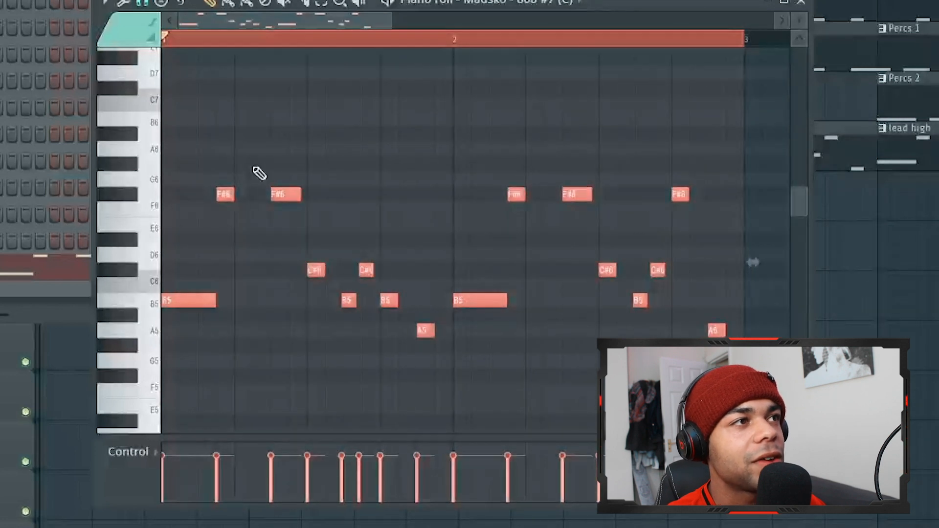
pyautogui.hotkey('ctrl', 'a')
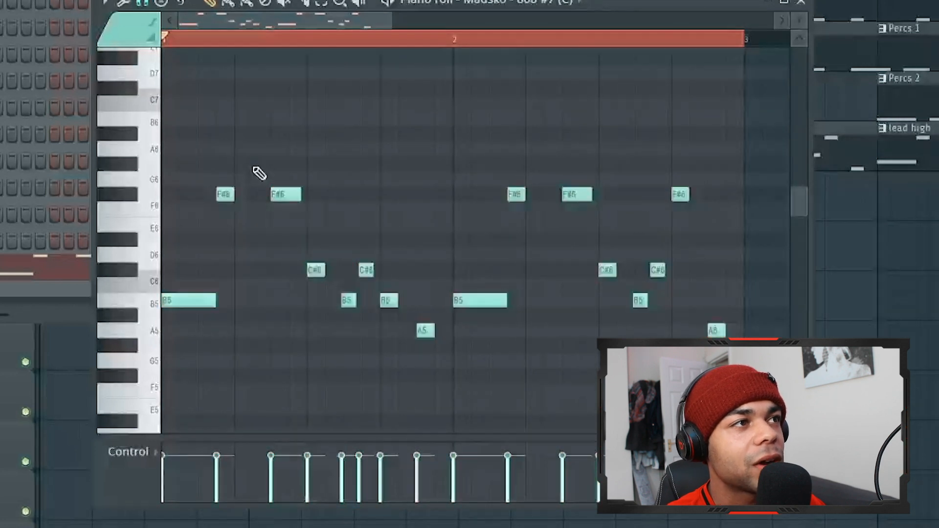
pyautogui.rightClick(218, 196)
pyautogui.press('space')
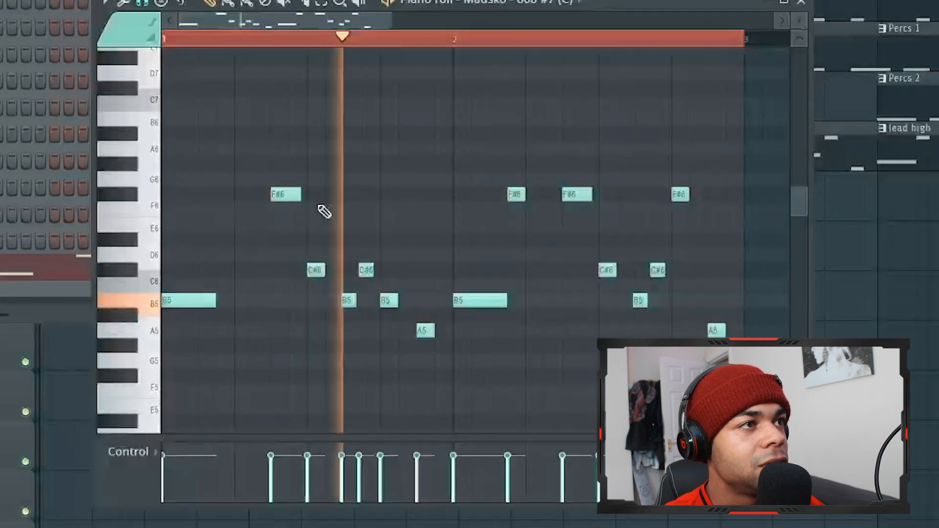
pyautogui.press('space')
pyautogui.press('space')
pyautogui.press('space')
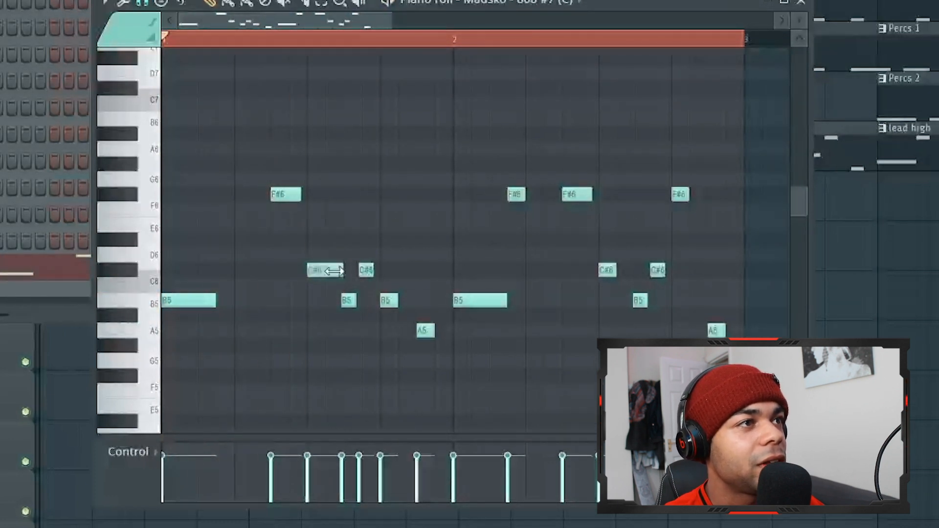
pyautogui.press('space')
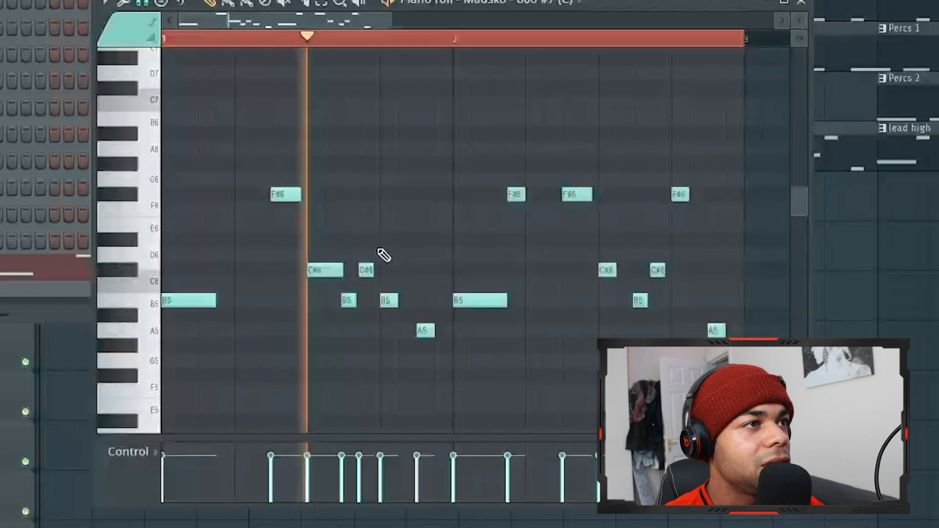
pyautogui.press('space')
# Delete the short B5 and C#6 notes after bar 1's long C#6, and lengthen the remaining C#6, B5 and A5 notes
pyautogui.rightClick(345, 302)
pyautogui.rightClick(365, 273)
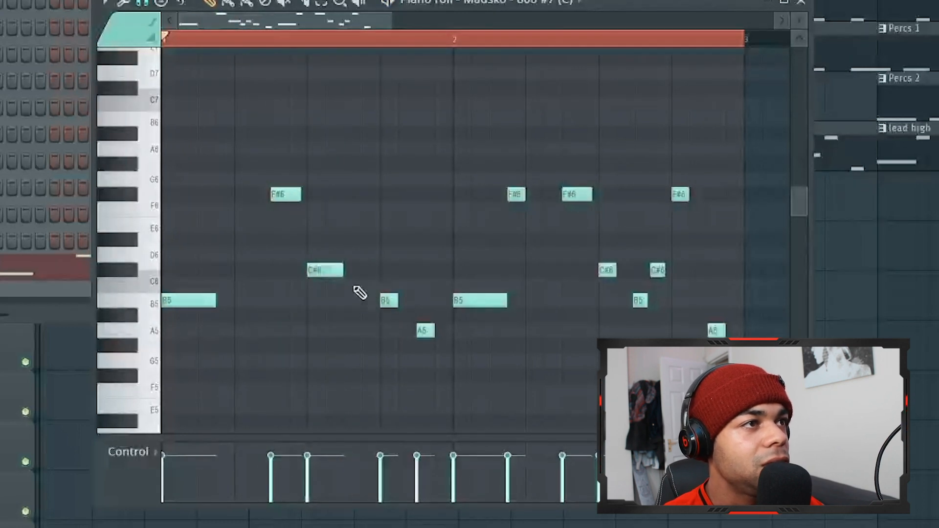
pyautogui.rightClick(385, 302)
pyautogui.press('space')
pyautogui.click(385, 302)
pyautogui.press('space')
pyautogui.moveTo(343, 270); pyautogui.dragTo(362, 270)
pyautogui.press('space')
pyautogui.press('space')
pyautogui.scroll(4, 438, 331)
pyautogui.press('space')
pyautogui.moveTo(376, 332); pyautogui.dragTo(313, 259)
pyautogui.press('space')
pyautogui.scroll(-5, 489, 289)
pyautogui.press('space')
pyautogui.press('space')
pyautogui.keyDown('ctrl'); pyautogui.click(336, 280); pyautogui.keyUp('ctrl')
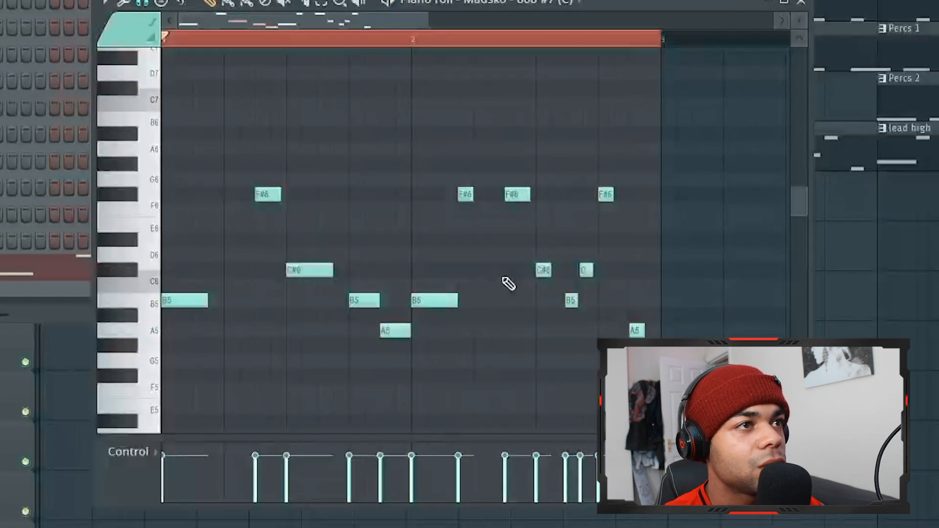
# Remove the short B5 and second C#6 in bar 2, lengthen its C#6, last F#6 and A5 notes, and play the pattern
pyautogui.rightClick(542, 271)
pyautogui.rightClick(571, 301)
pyautogui.rightClick(586, 271)
pyautogui.click(542, 270)
pyautogui.moveTo(613, 195); pyautogui.dragTo(630, 195)
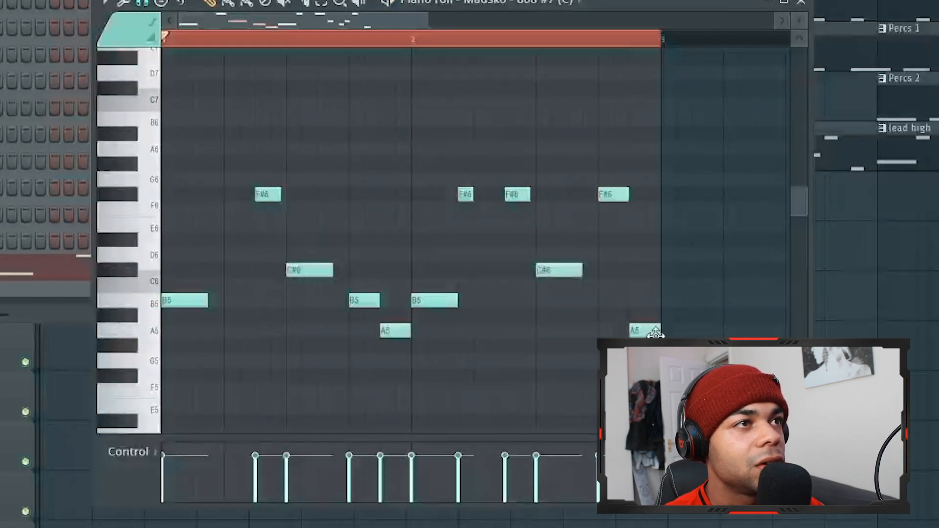
pyautogui.press('space')
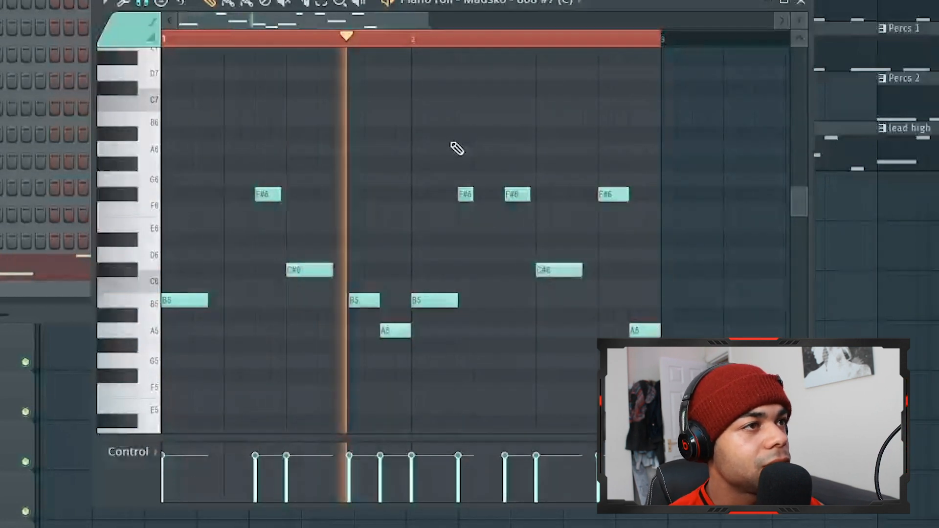
# Extend bar 2's B5 note to the end of the first F#6 and turn that F#6 into a slide note
pyautogui.scroll(2, 487, 235)
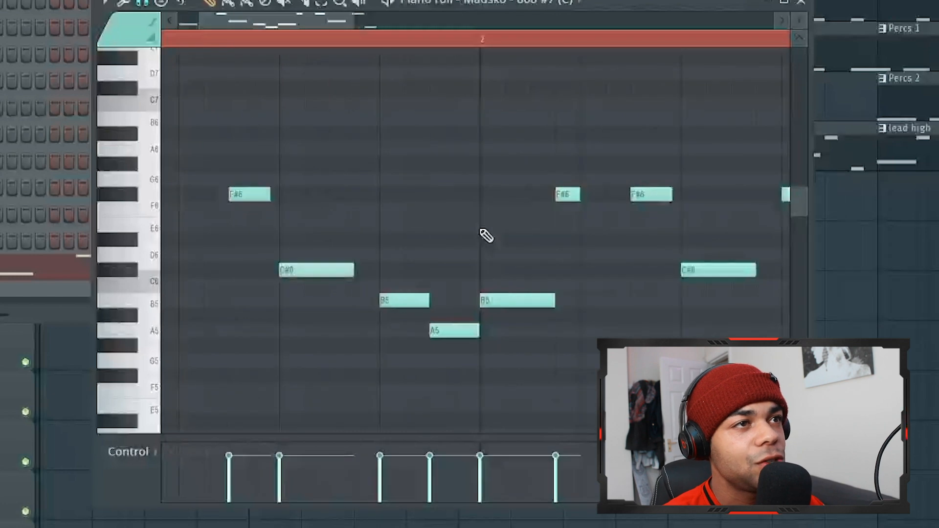
pyautogui.scroll(3, 487, 236)
pyautogui.scroll(2, 263, 339)
pyautogui.scroll(-2, 263, 340)
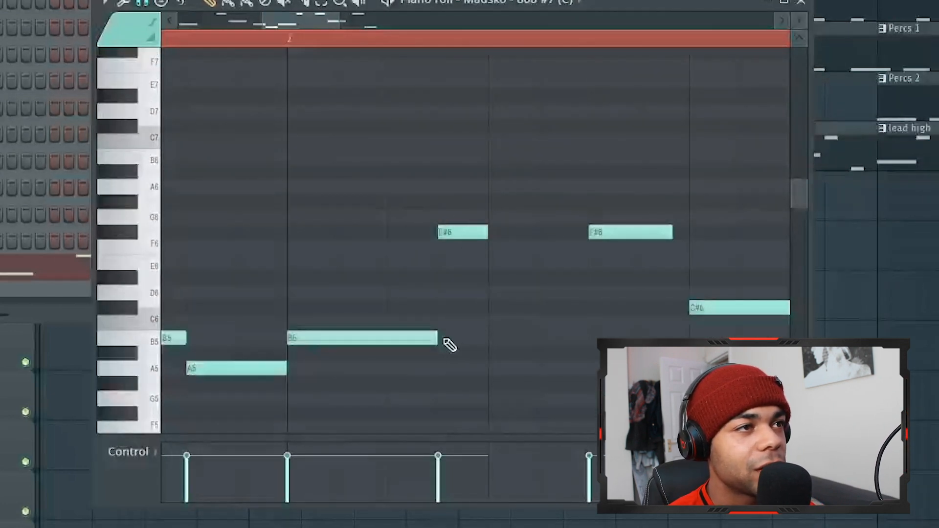
pyautogui.moveTo(434, 337); pyautogui.dragTo(467, 337)
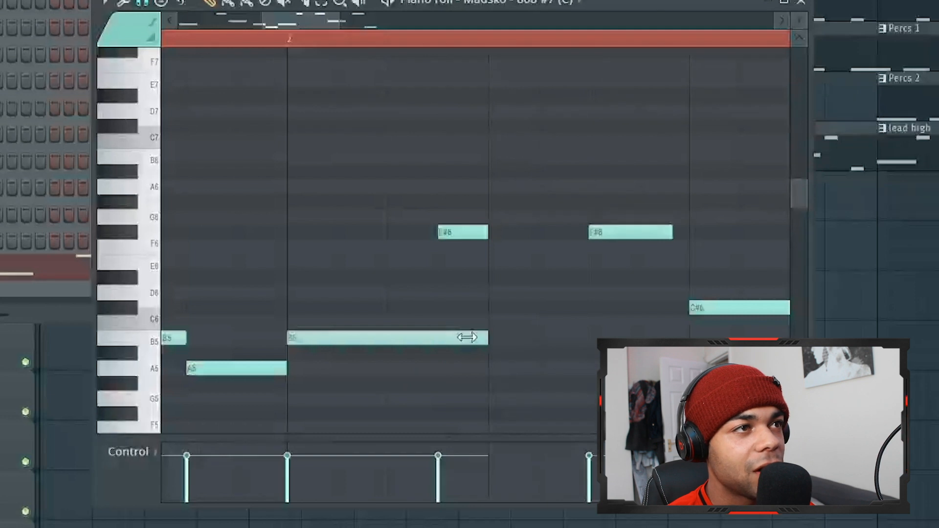
pyautogui.doubleClick(457, 234)
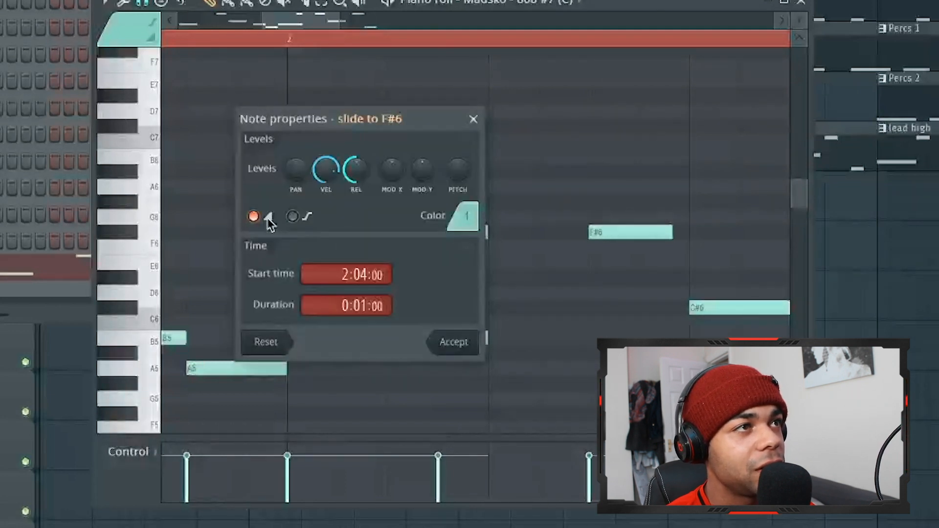
pyautogui.click(457, 342)
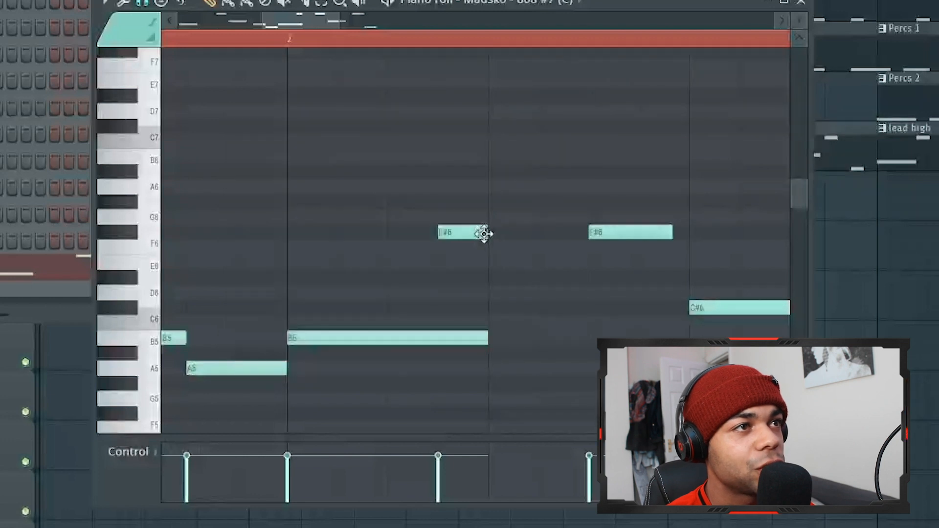
# Shorten the F#6 slide note in bar 2 to a small sliver for a faster slide
pyautogui.scroll(2, 484, 227)
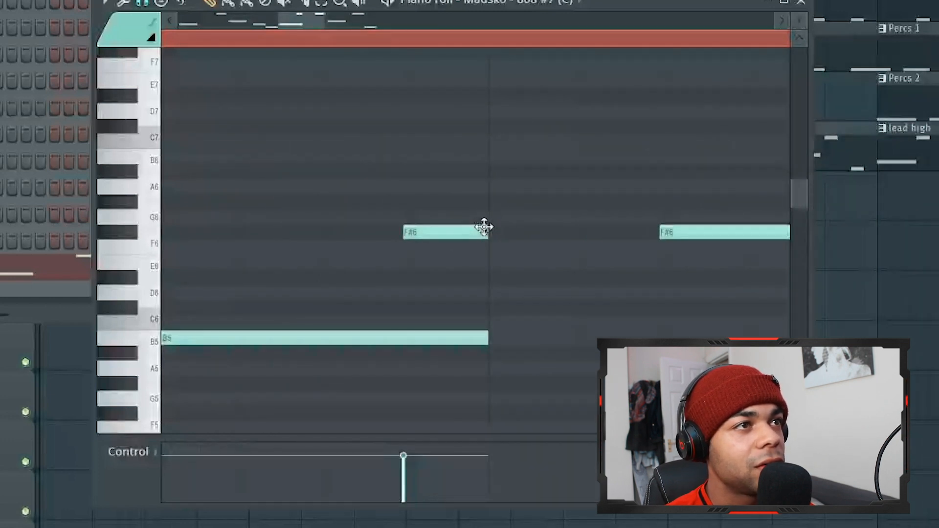
pyautogui.moveTo(487, 227); pyautogui.dragTo(423, 230)
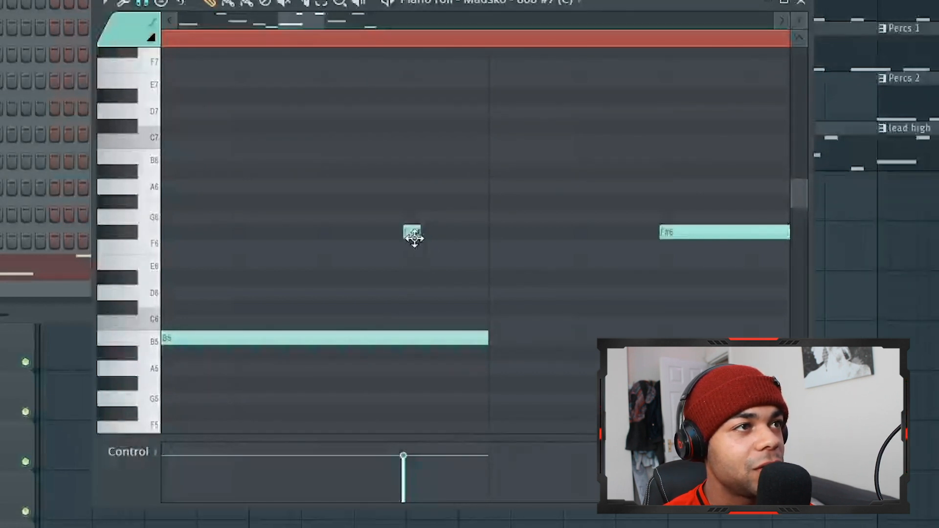
pyautogui.scroll(-3, 413, 235)
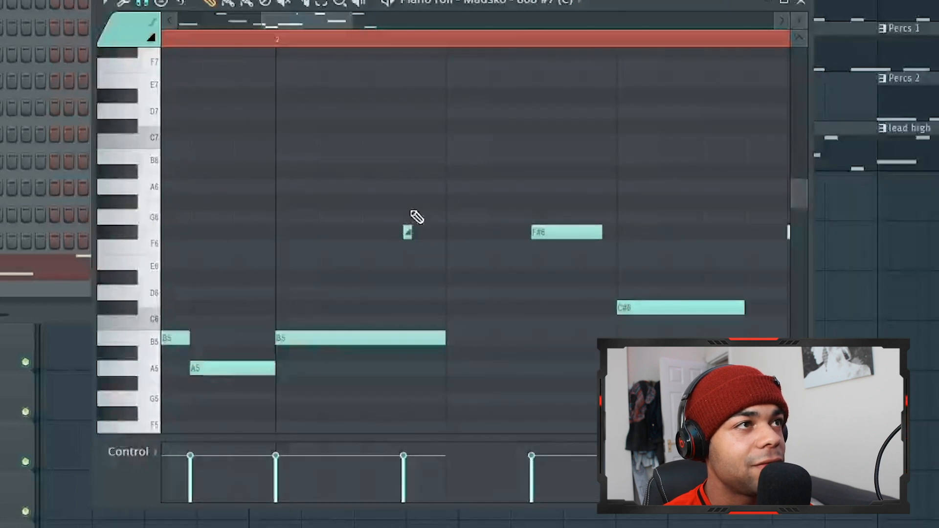
# Play the 808 pattern from the start of bar 2 to check the slide from B5 to F#6
pyautogui.click(278, 40)
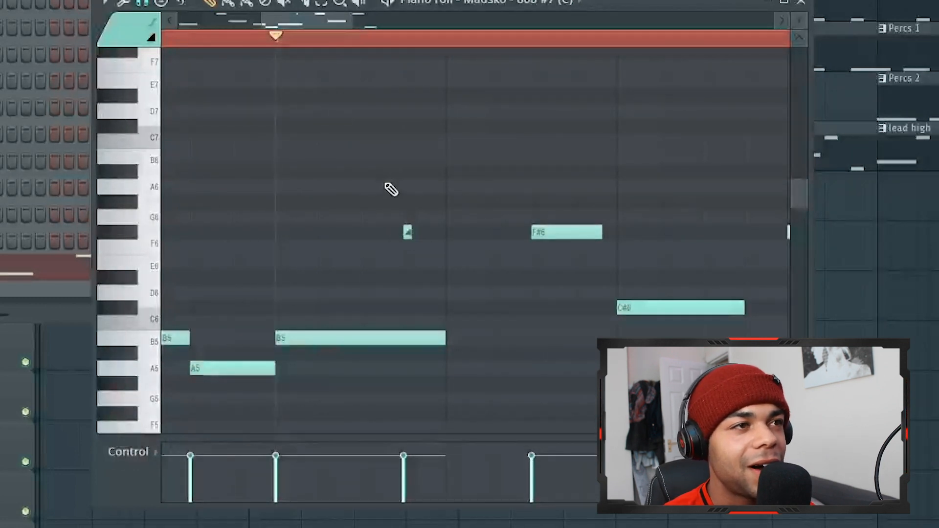
pyautogui.press('space')
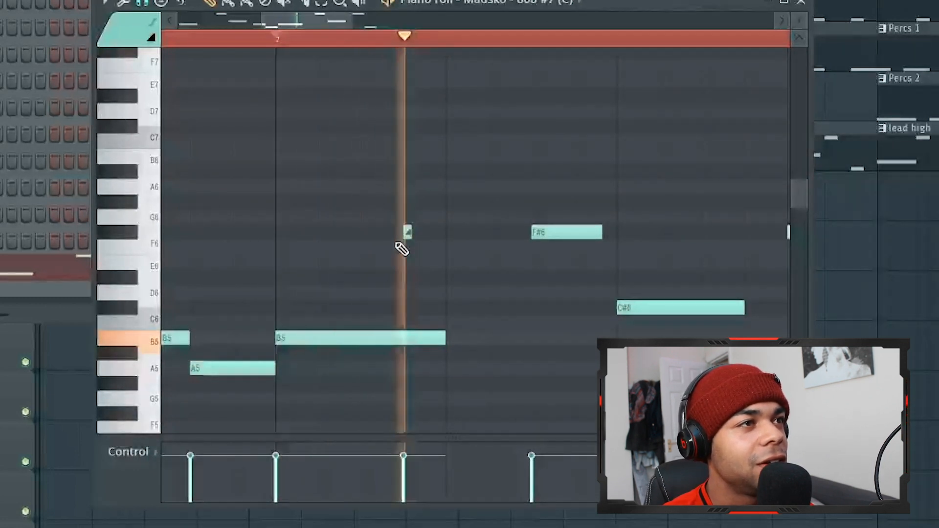
pyautogui.press('space')
pyautogui.scroll(2, 401, 249)
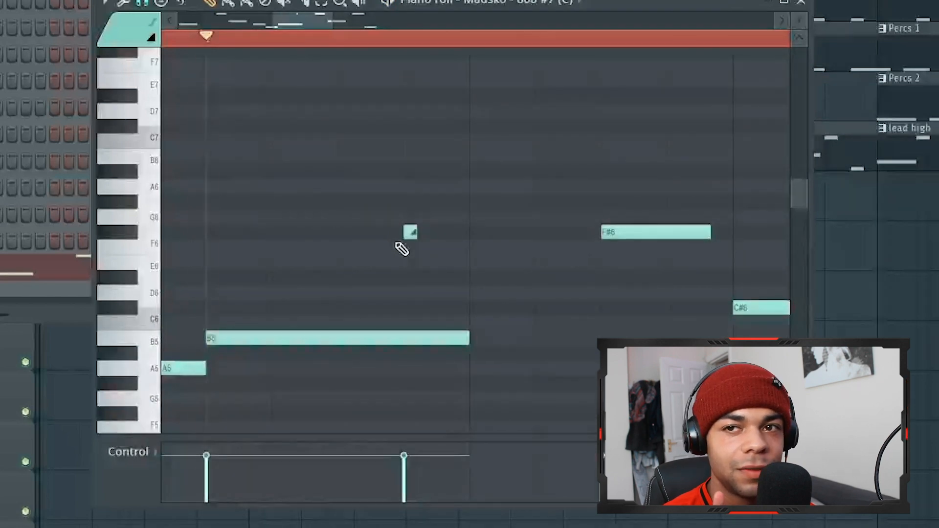
pyautogui.press('space')
pyautogui.press('space')
pyautogui.press('space')
pyautogui.press('space')
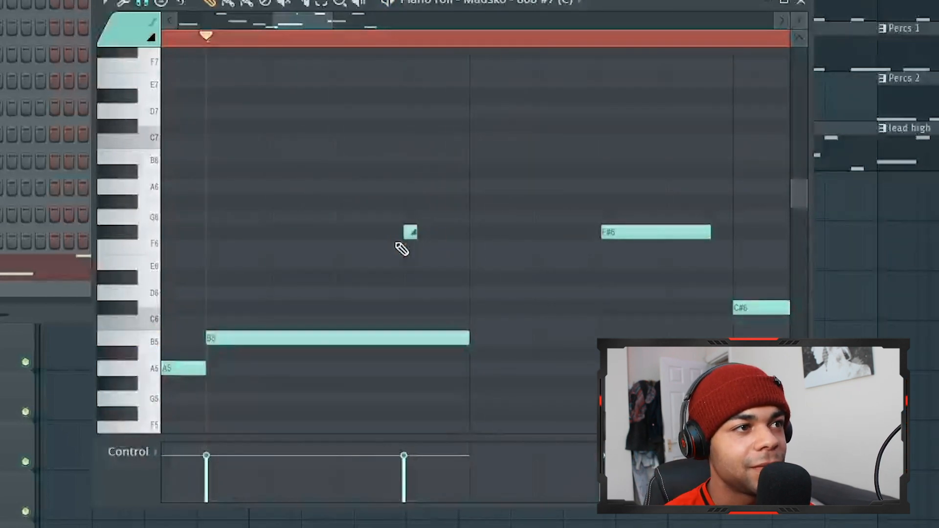
pyautogui.scroll(-4, 397, 244)
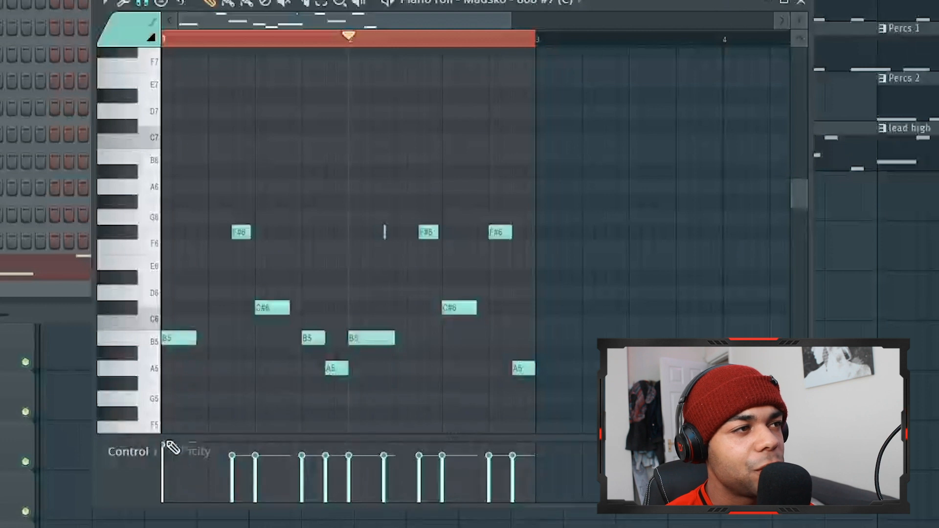
# Raise the velocity of all 808 notes in the pattern to maximum and play it
pyautogui.moveTo(213, 416); pyautogui.dragTo(543, 419)
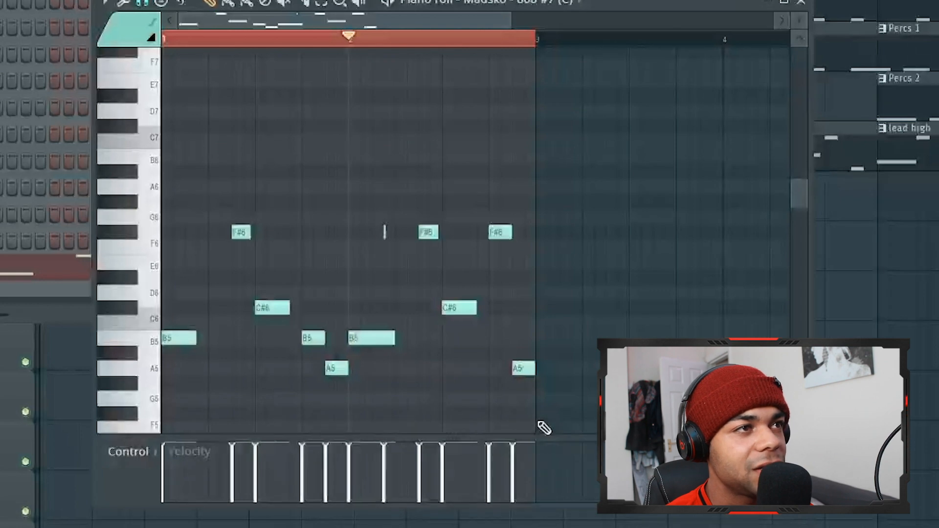
pyautogui.press('space')
pyautogui.press('space')
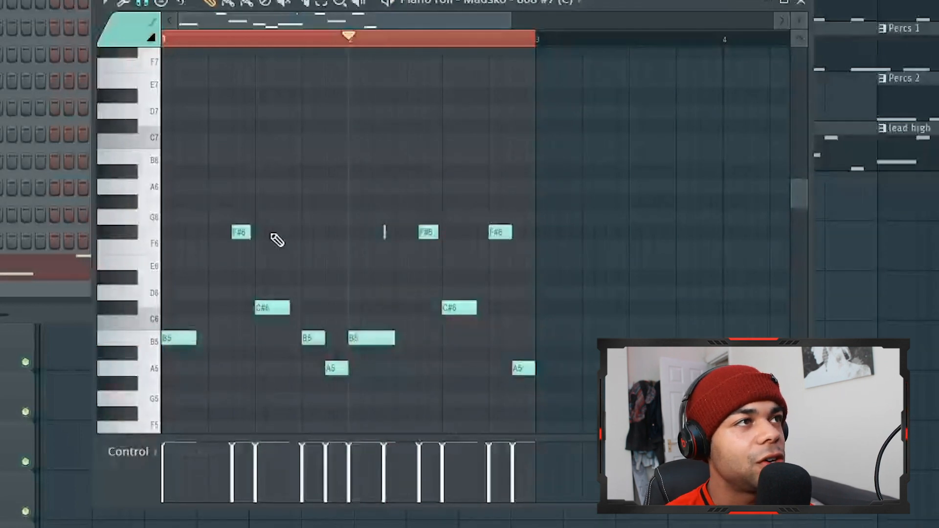
# Shorten every 808 note except the slide note by a quarter step using 1/4 step snapping, and restore snapping to Line
pyautogui.scroll(3, 274, 237)
pyautogui.hscroll(-2, 274, 237)
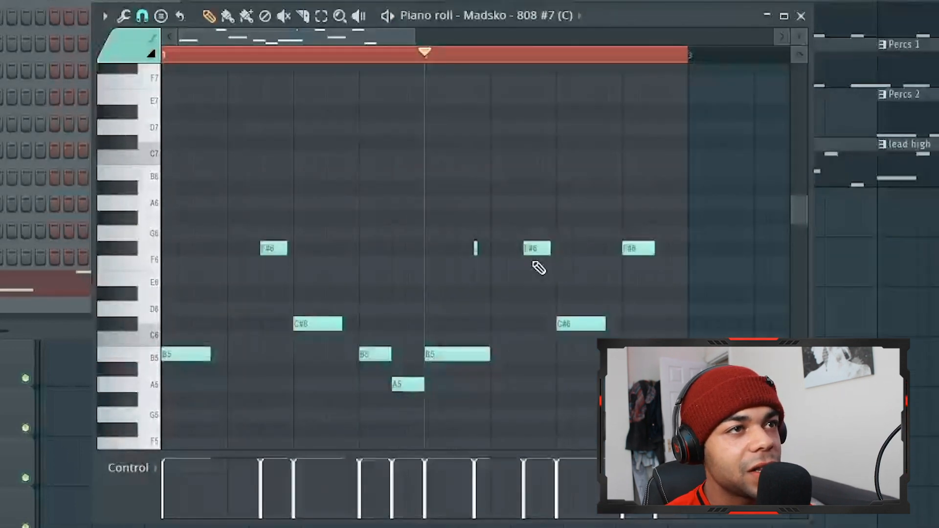
pyautogui.hotkey('ctrl', 'a')
pyautogui.click(143, 14)
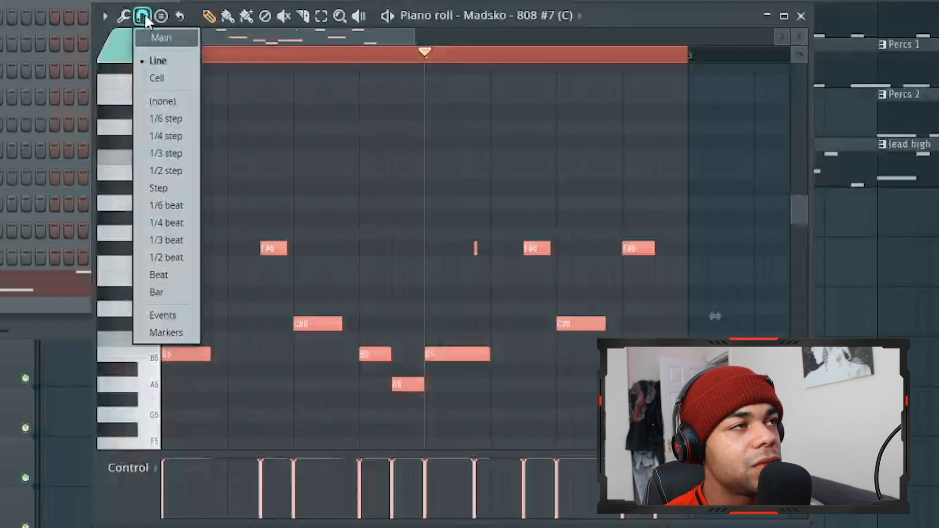
pyautogui.click(178, 136)
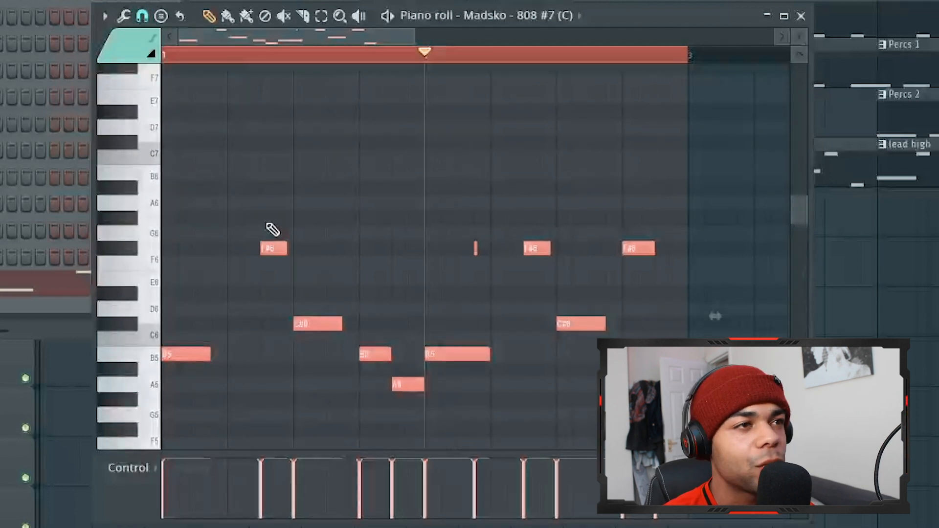
pyautogui.scroll(1, 272, 229)
pyautogui.scroll(3, 272, 230)
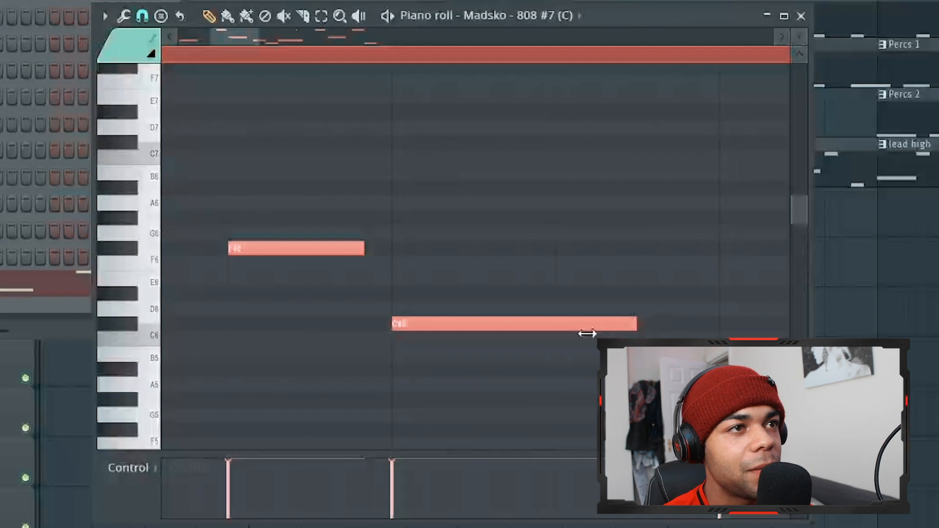
pyautogui.scroll(-4, 634, 322)
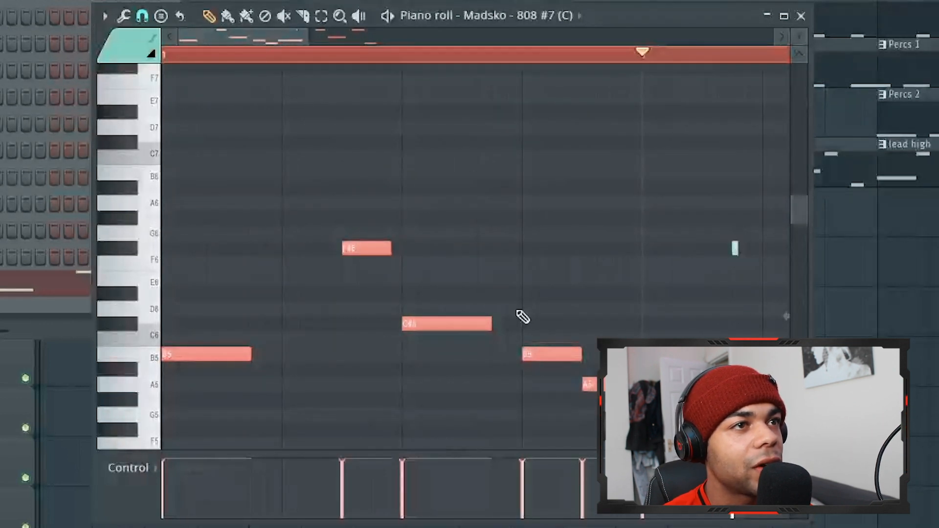
pyautogui.hscroll(1, 518, 313)
pyautogui.scroll(4, 648, 292)
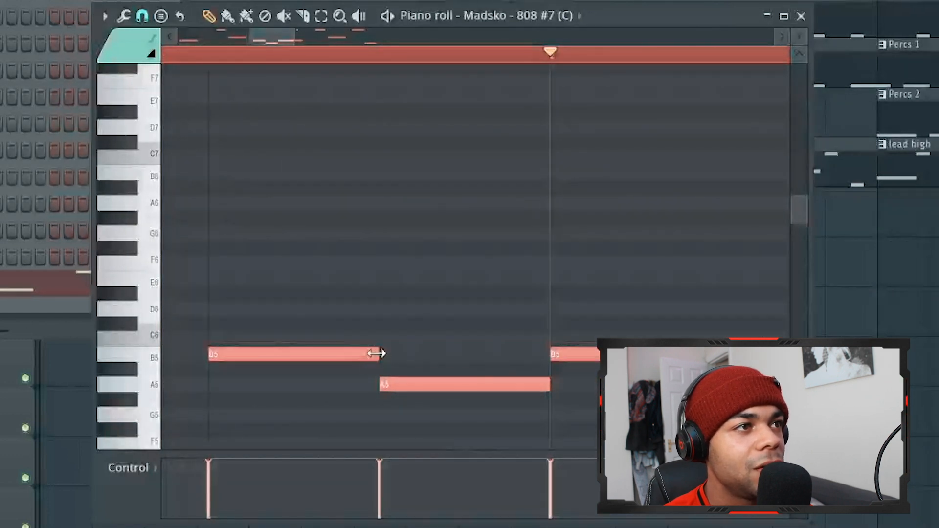
pyautogui.scroll(-4, 362, 360)
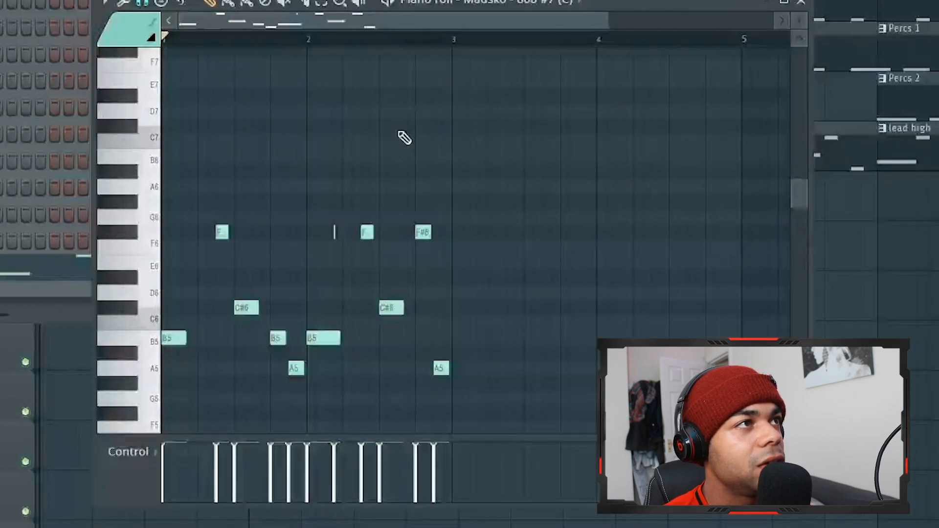
pyautogui.click(143, 2)
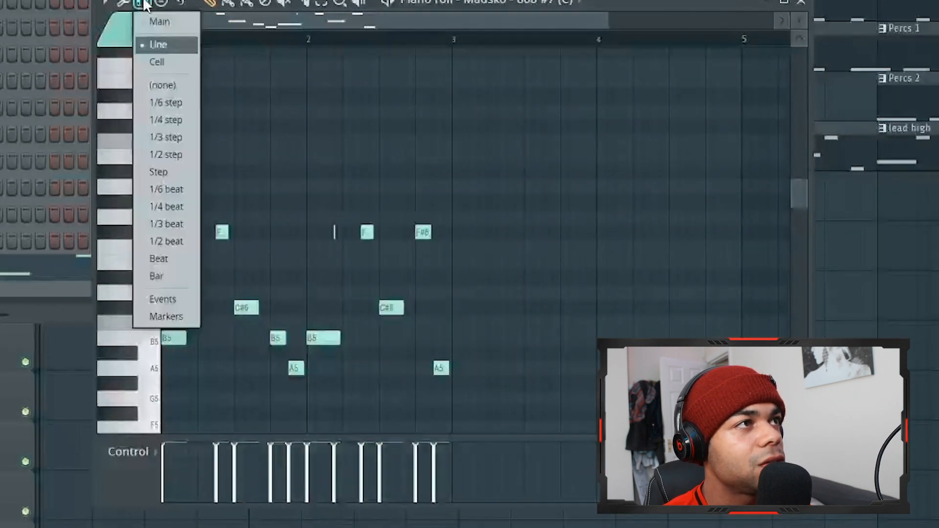
pyautogui.click(167, 43)
# Place the 808 pattern on Track 6 at bars 1 and 3 and play the arrangement
pyautogui.press('space')
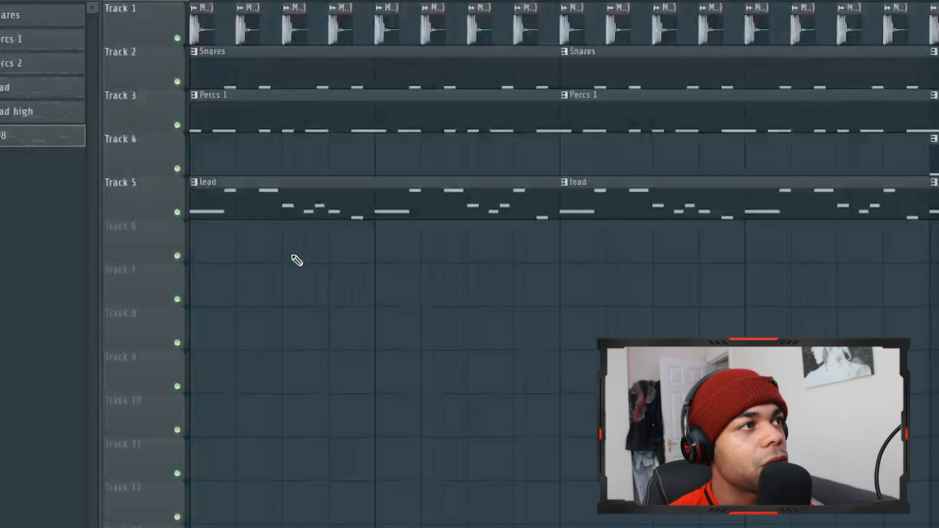
pyautogui.scroll(-3, 297, 261)
pyautogui.click(199, 249)
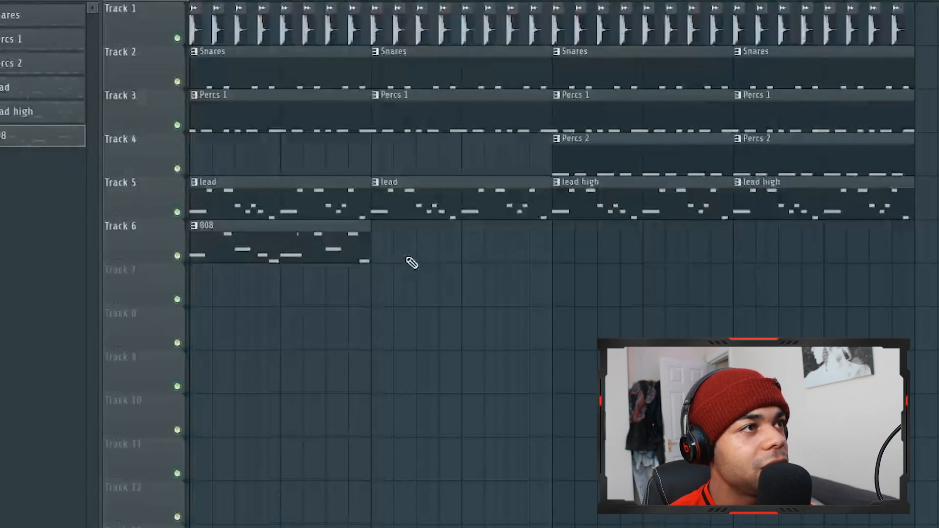
pyautogui.click(376, 250)
pyautogui.click(557, 241)
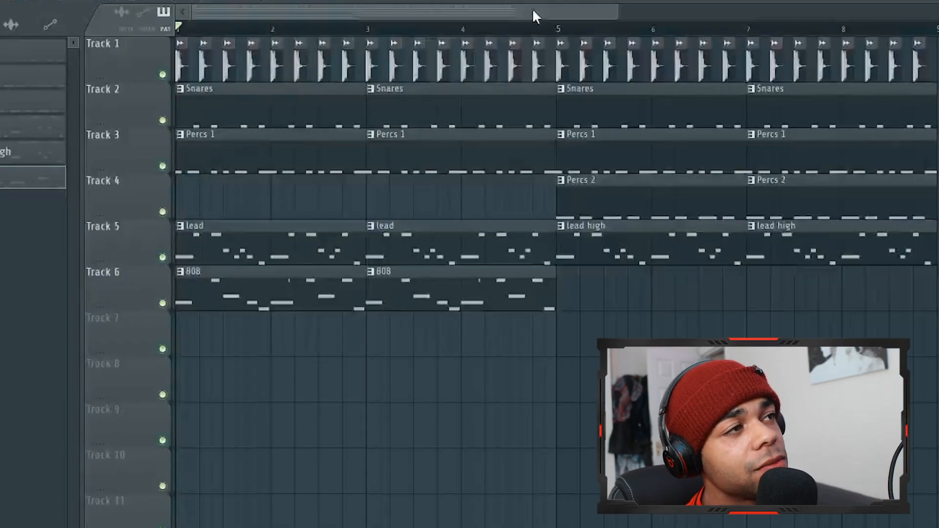
pyautogui.press('space')
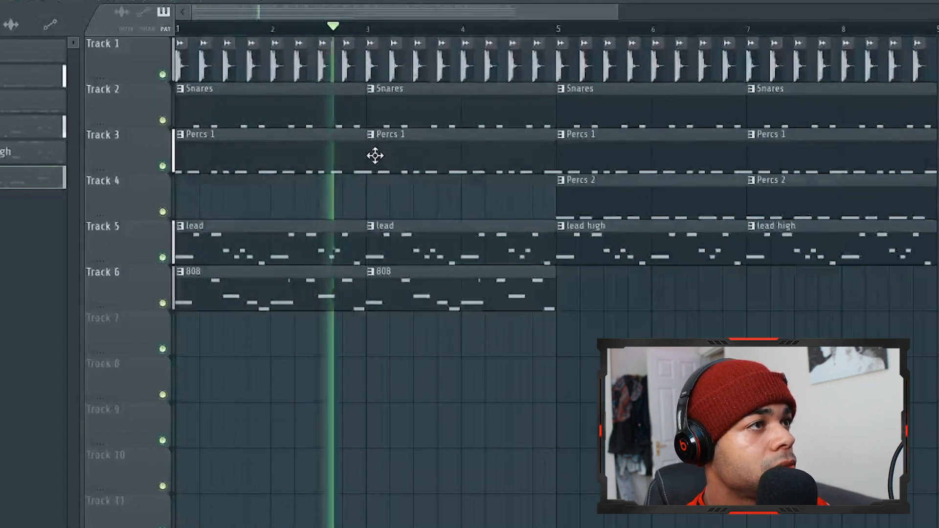
pyautogui.press('space')
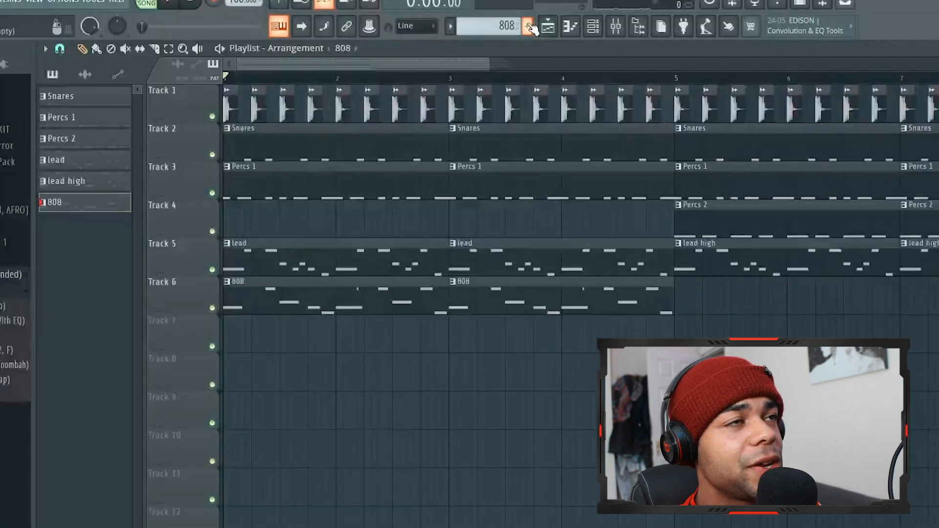
# Copy the 808 pattern's notes into a new pattern named 808 2
pyautogui.doubleClick(534, 313)
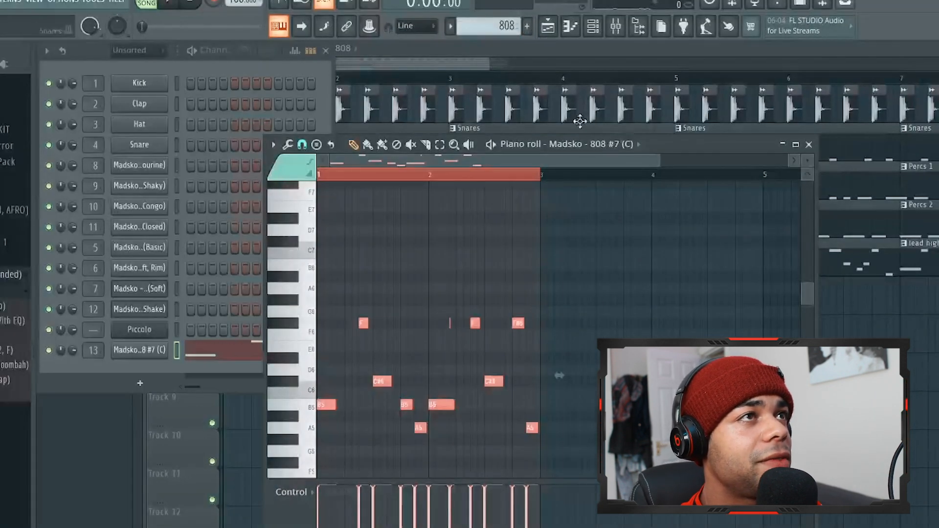
pyautogui.click(527, 27)
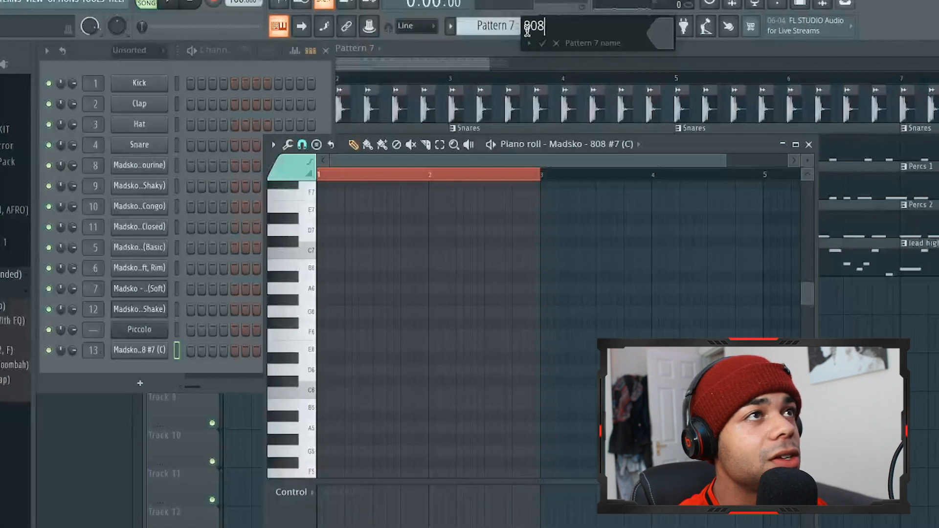
pyautogui.write('808 2')
pyautogui.press('Return')
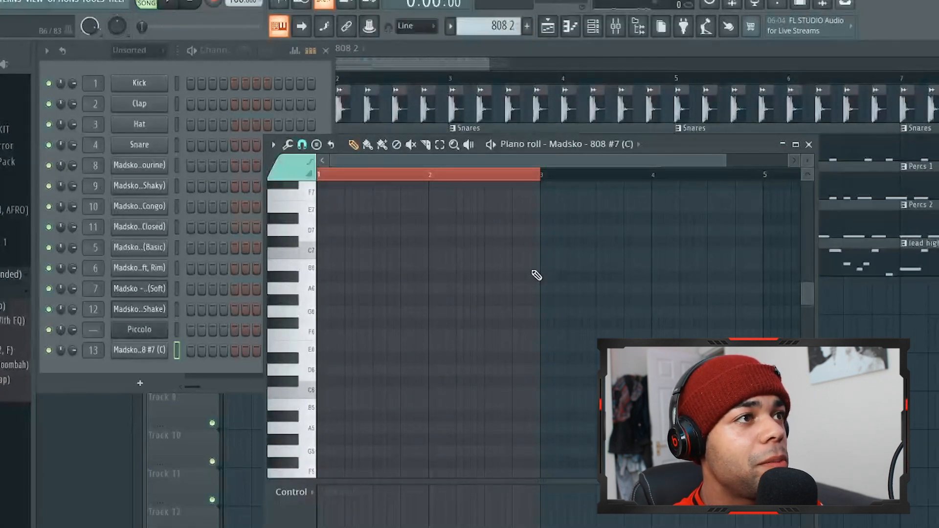
pyautogui.hotkey('ctrl', 'v')
# Place the 808 2 pattern on Track 6 at bar 5 and set the playback position there
pyautogui.click(471, 56)
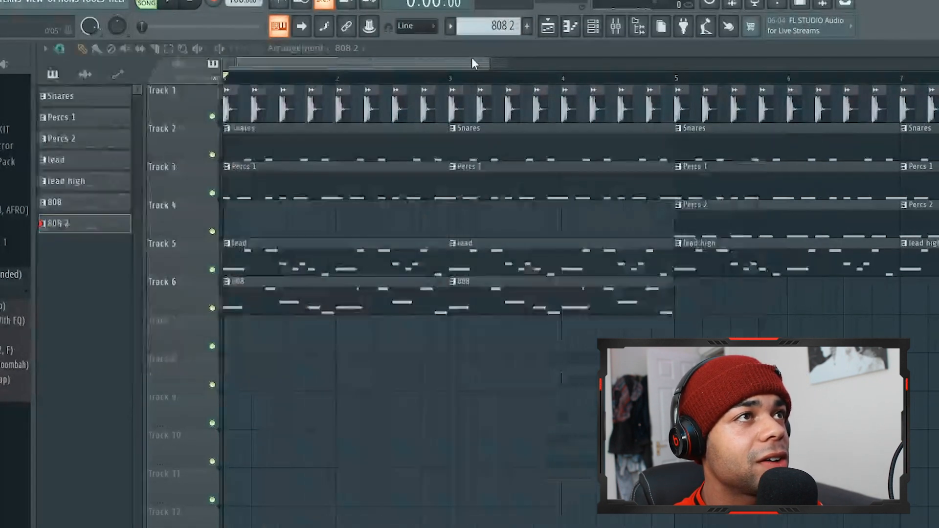
pyautogui.click(682, 299)
pyautogui.scroll(3, 517, 82)
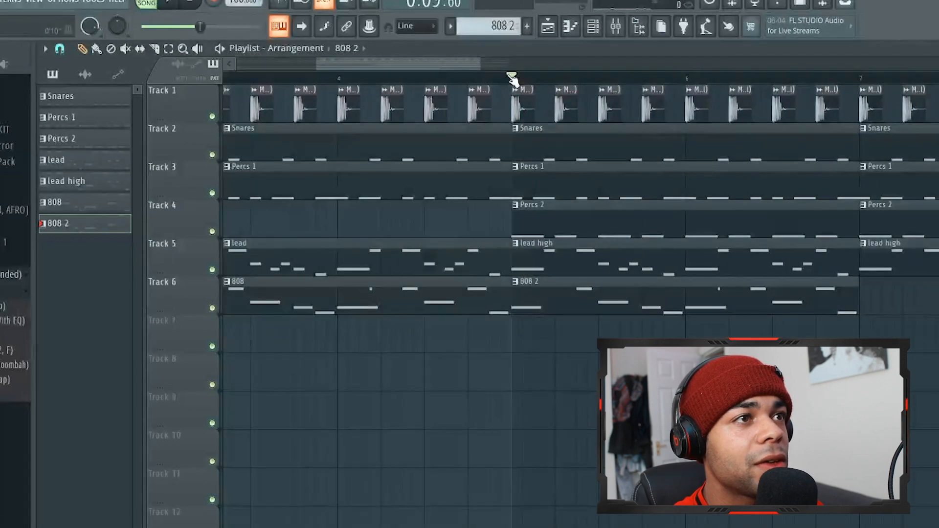
pyautogui.scroll(2, 608, 277)
# Open the 808 2 notes, play them, and lengthen the first B5 note to nearly a full beat
pyautogui.doubleClick(546, 301)
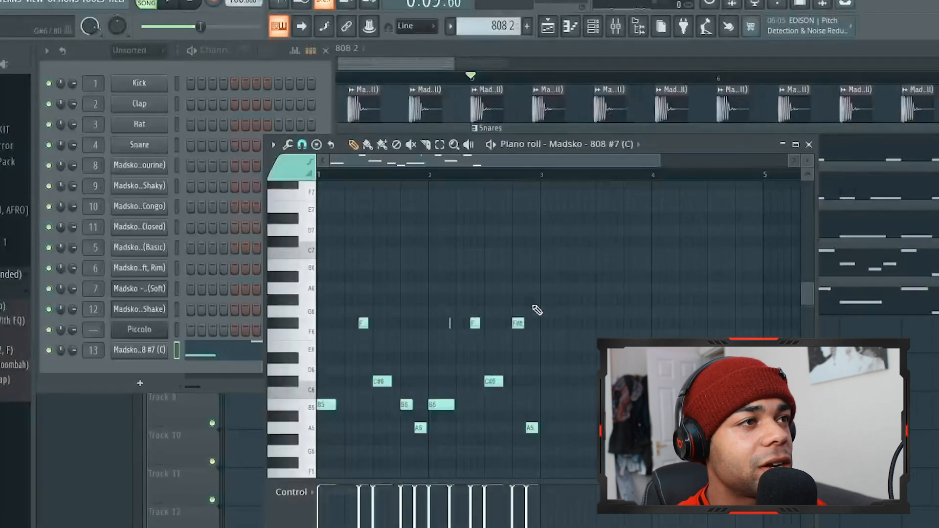
pyautogui.scroll(3, 415, 371)
pyautogui.scroll(-1, 415, 371)
pyautogui.press('space')
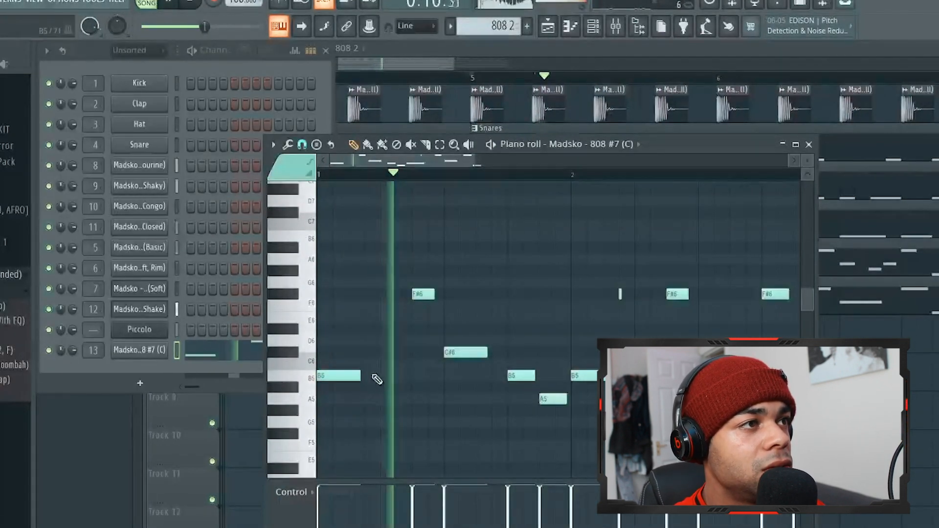
pyautogui.press('space')
pyautogui.scroll(-1, 359, 373)
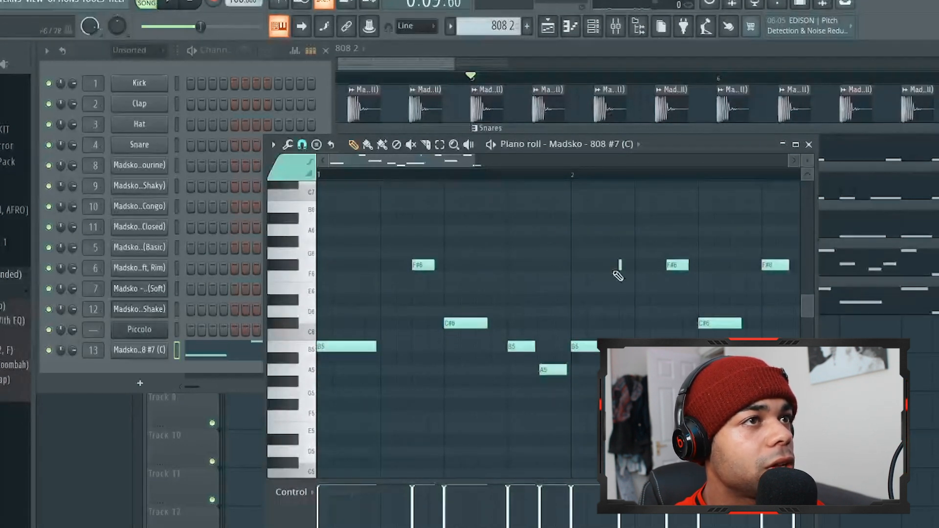
# Add a short B4 slide note halfway through bar 1's first B5 note and lower bar 1's F#6 by an octave
pyautogui.scroll(-1, 365, 411)
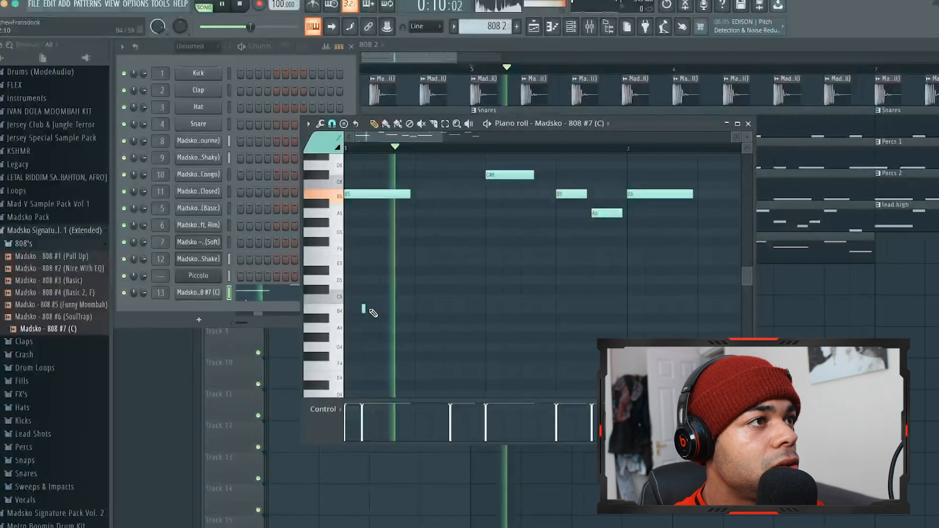
pyautogui.press('space')
pyautogui.moveTo(368, 308); pyautogui.dragTo(402, 309)
pyautogui.scroll(4, 406, 305)
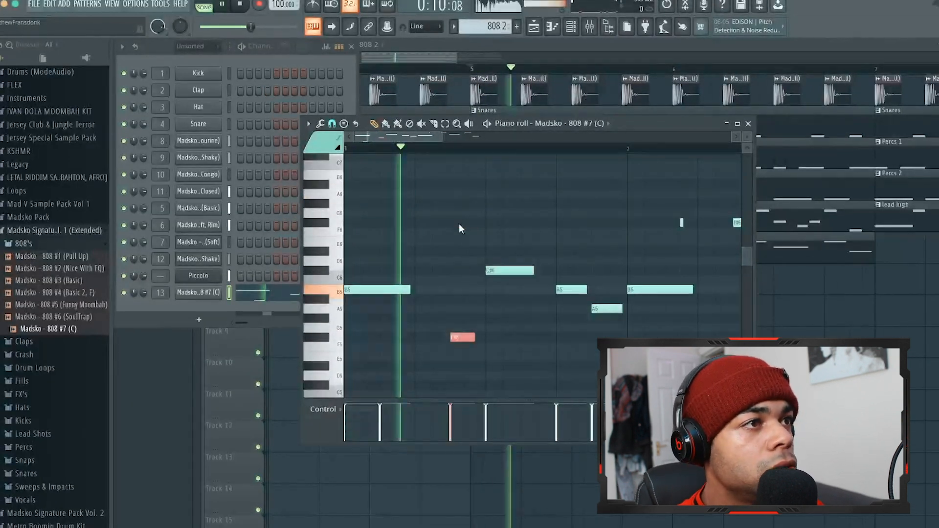
pyautogui.press('space')
pyautogui.moveTo(405, 215); pyautogui.dragTo(362, 440)
pyautogui.press('space')
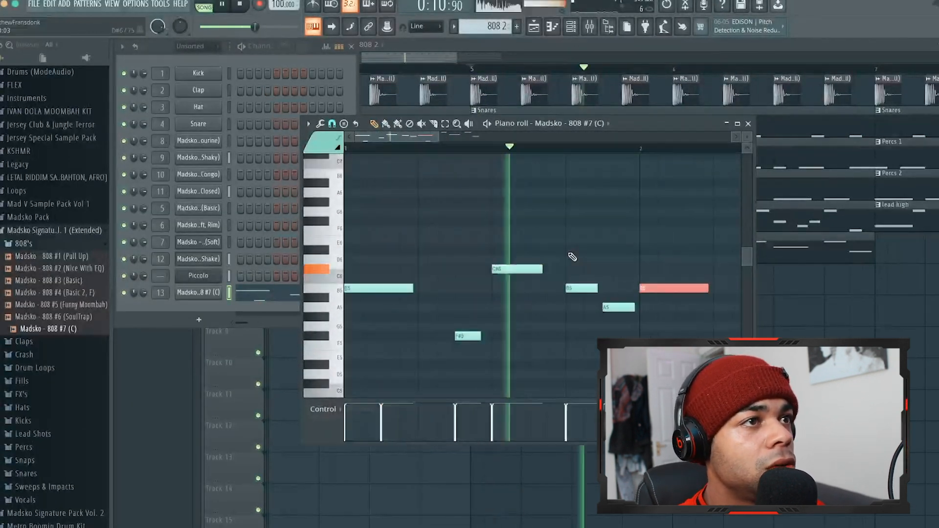
# Delete bar 1's A5 note and lengthen bar 1's C#6 and last B5 notes to nearly a full beat each
pyautogui.press('space')
pyautogui.moveTo(542, 269); pyautogui.dragTo(601, 245)
pyautogui.rightClick(619, 307)
pyautogui.press('space')
pyautogui.scroll(-2, 560, 271)
# Replace bar 2's F#6 slide with a short B4 slide note and lower the following F#6 by an octave
pyautogui.hotkey('ctrl', 'Down')
pyautogui.scroll(2, 582, 264)
pyautogui.moveTo(600, 181); pyautogui.dragTo(650, 268)
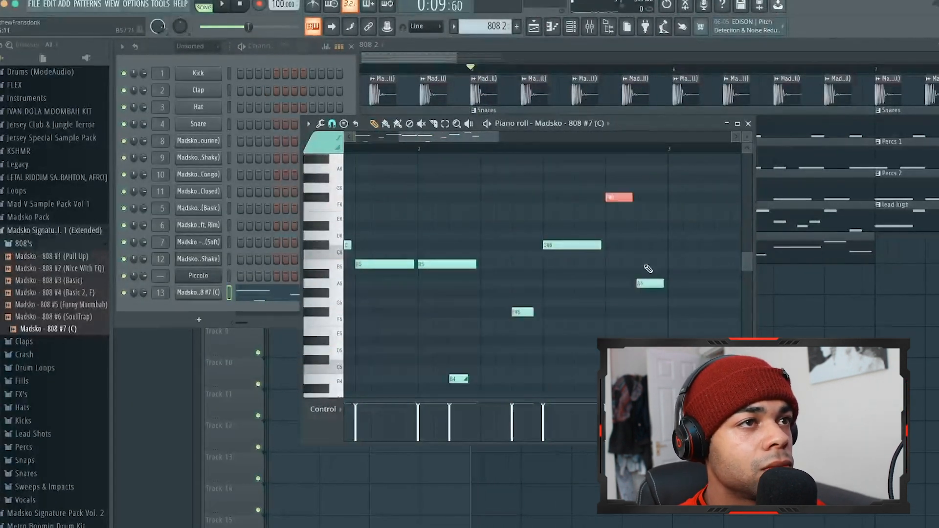
# Lower bar 2's last F#6 by an octave, extend it to nearly a beat, and shorten the A5 above it to a sliver
pyautogui.hotkey('ctrl', 'Down')
pyautogui.moveTo(631, 312); pyautogui.dragTo(640, 283)
pyautogui.press('space')
pyautogui.scroll(-2, 592, 235)
pyautogui.press('space')
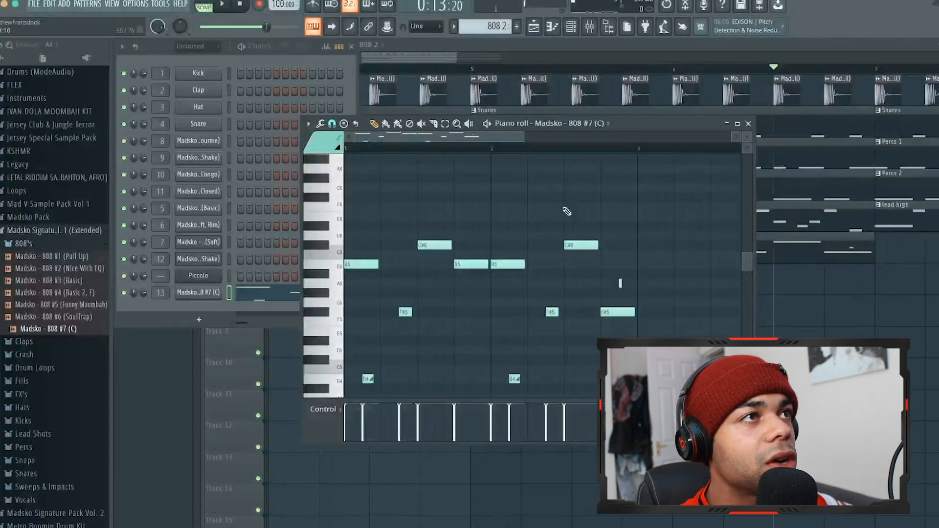
# Place a second 808 2 clip on Track 6 at bar 7 and play the arrangement from bar 3
pyautogui.press('F7')
pyautogui.press('F6')
pyautogui.scroll(-4, 566, 210)
pyautogui.click(590, 249)
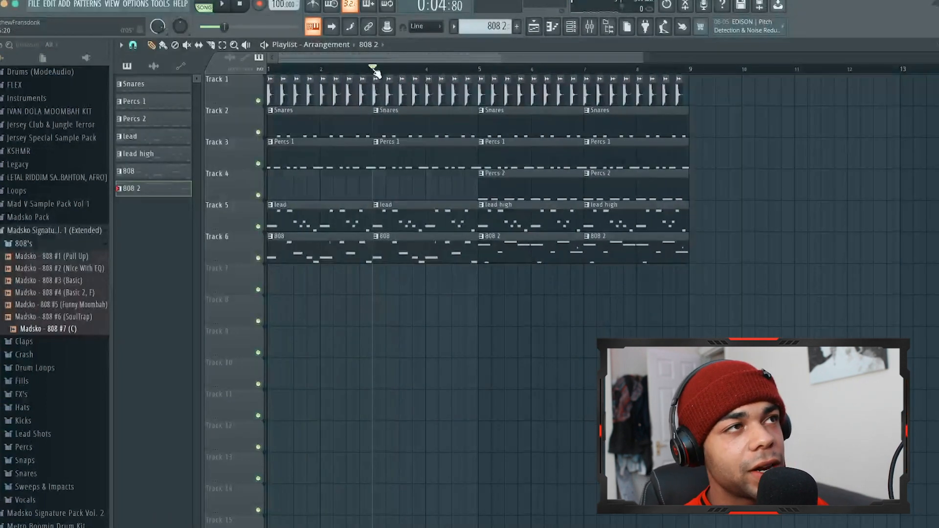
pyautogui.press('space')
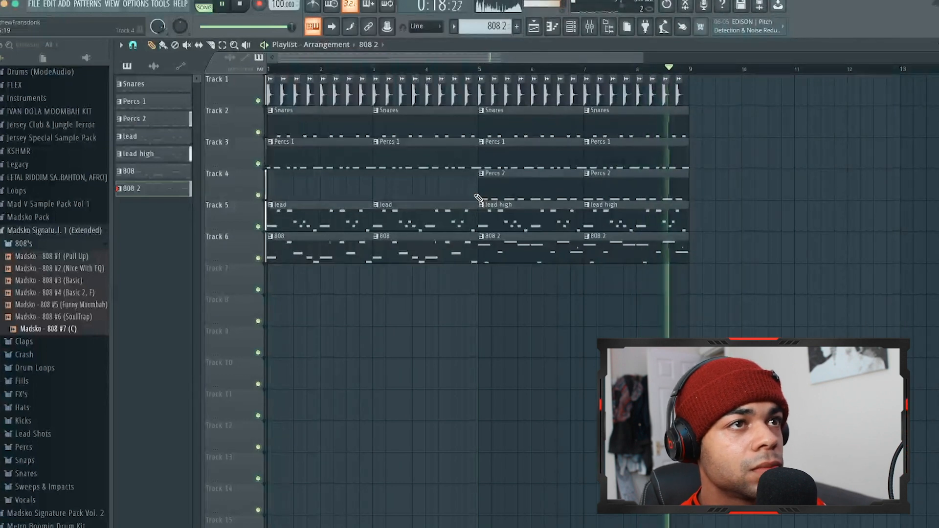
pyautogui.press('space')
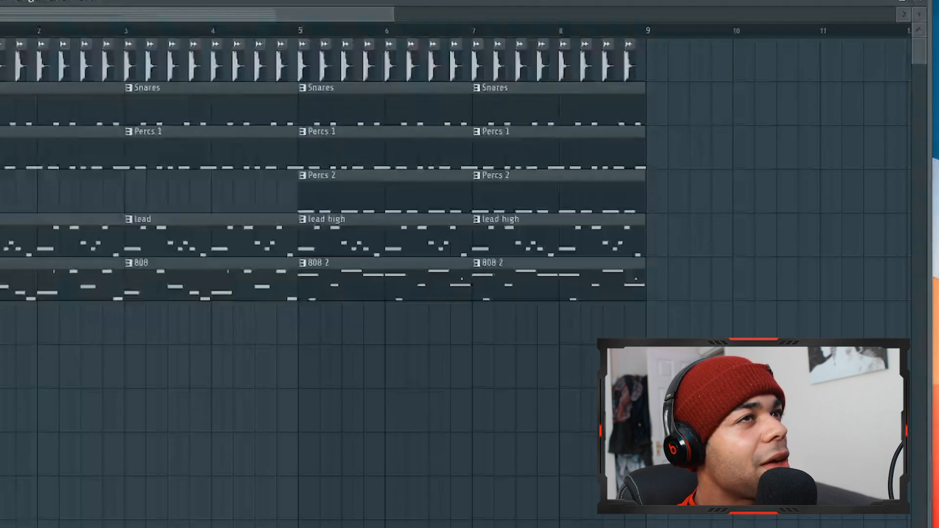
# Load Fruity parametric EQ 2 into the first effect slot of the 808's mixer track 13
pyautogui.press('F9')
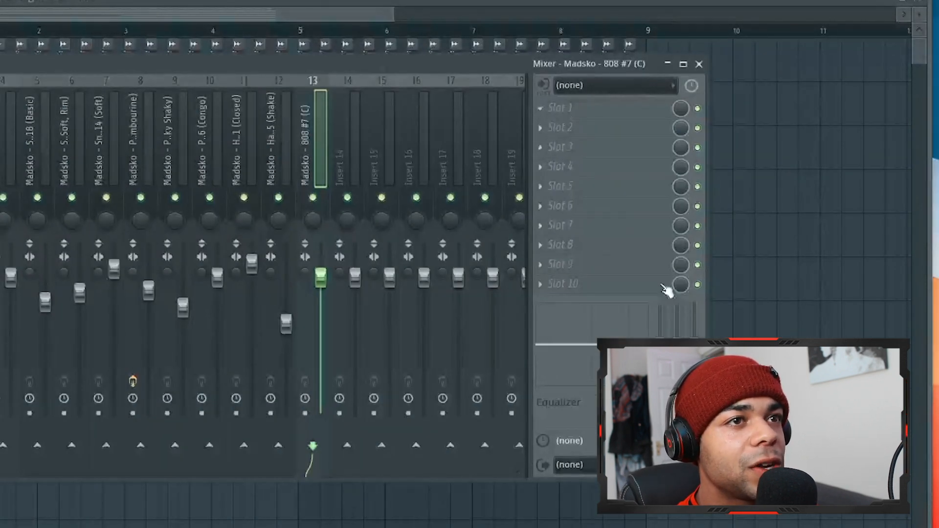
pyautogui.click(562, 107)
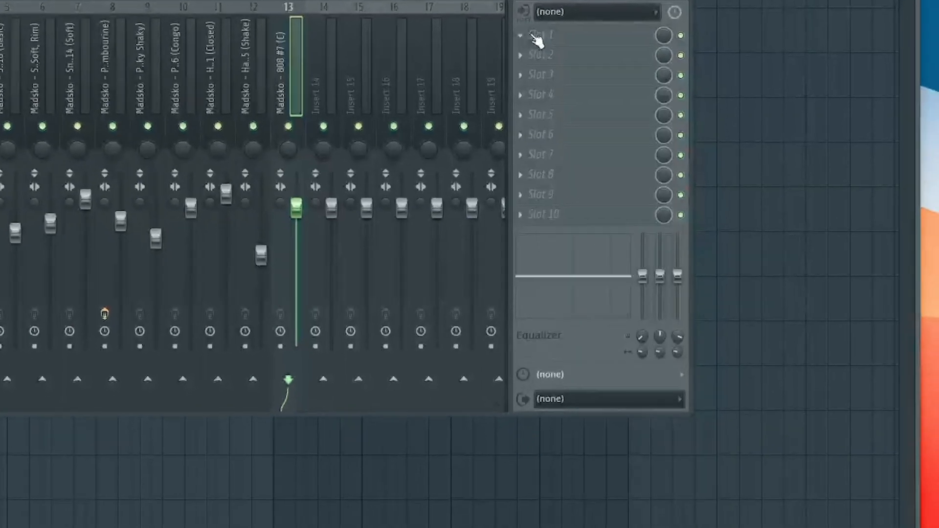
pyautogui.click(562, 107)
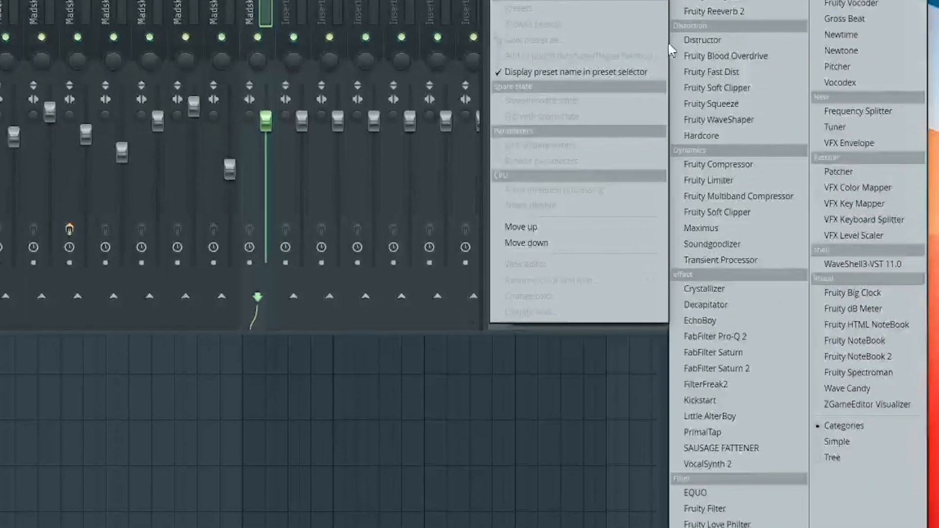
pyautogui.click(712, 506)
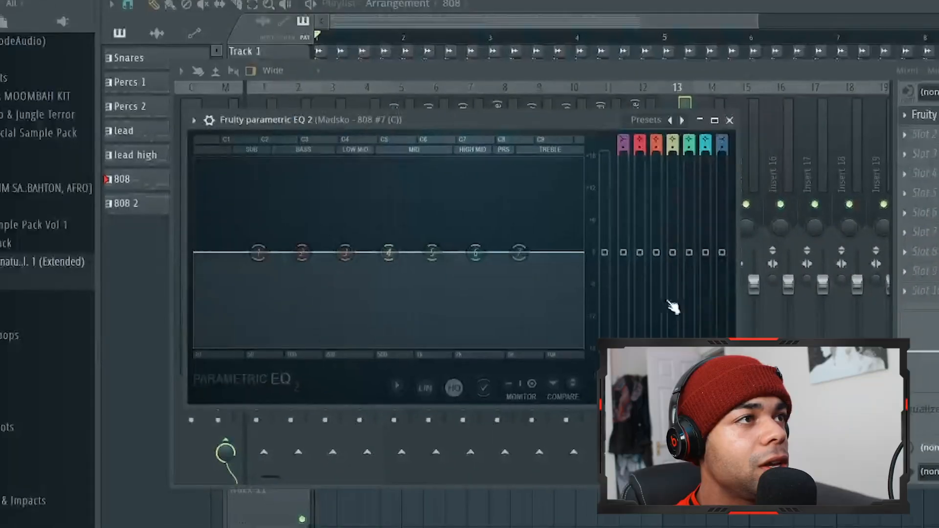
# Roll off the highs with band 7 of the 808's EQ, gently boost bands 1 and 2, and audition the 808 soloed
pyautogui.moveTo(520, 253); pyautogui.dragTo(519, 343)
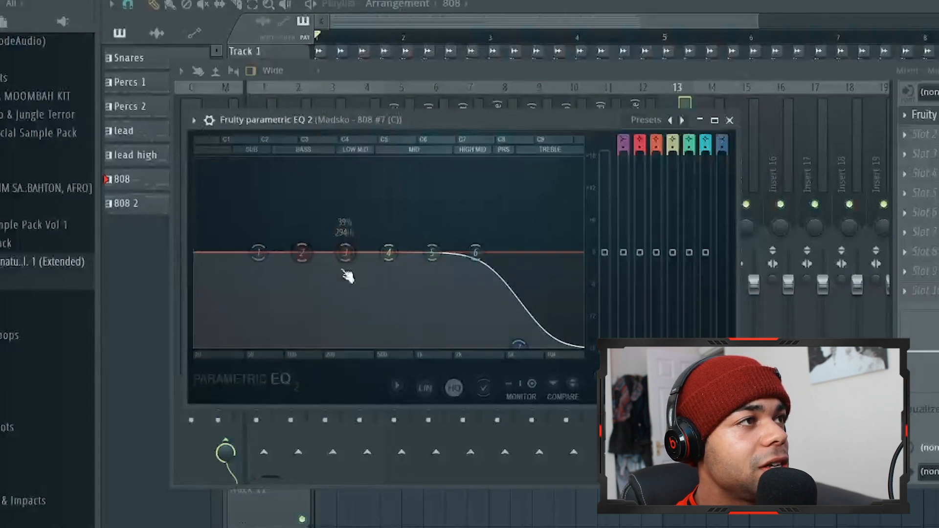
pyautogui.moveTo(301, 253); pyautogui.dragTo(287, 229)
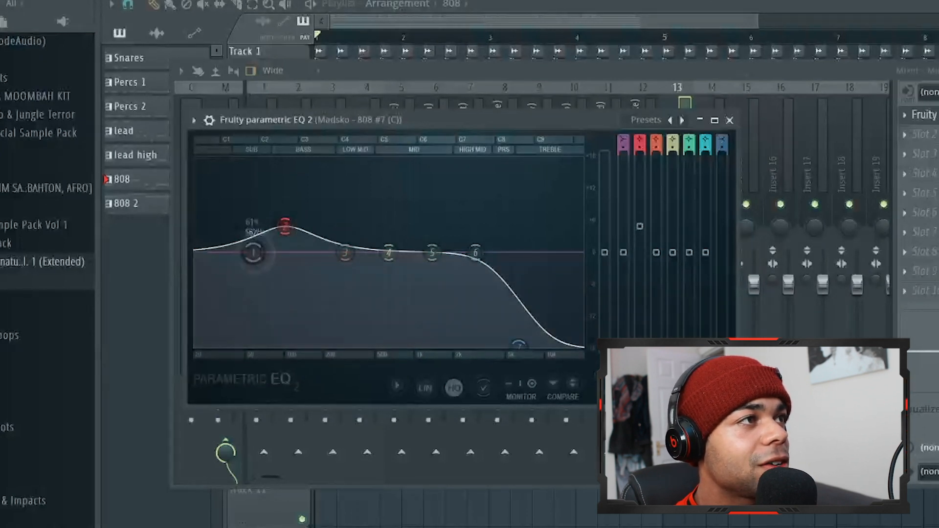
pyautogui.press('space')
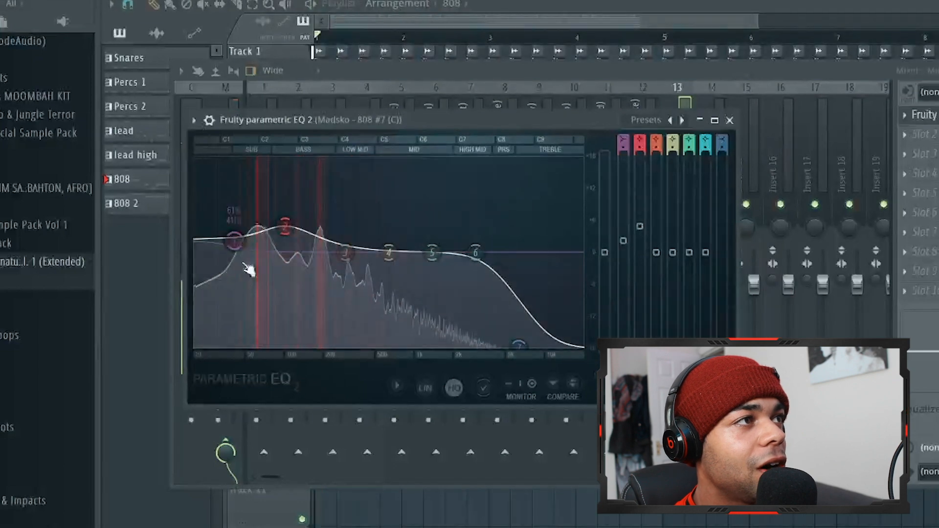
pyautogui.click(730, 120)
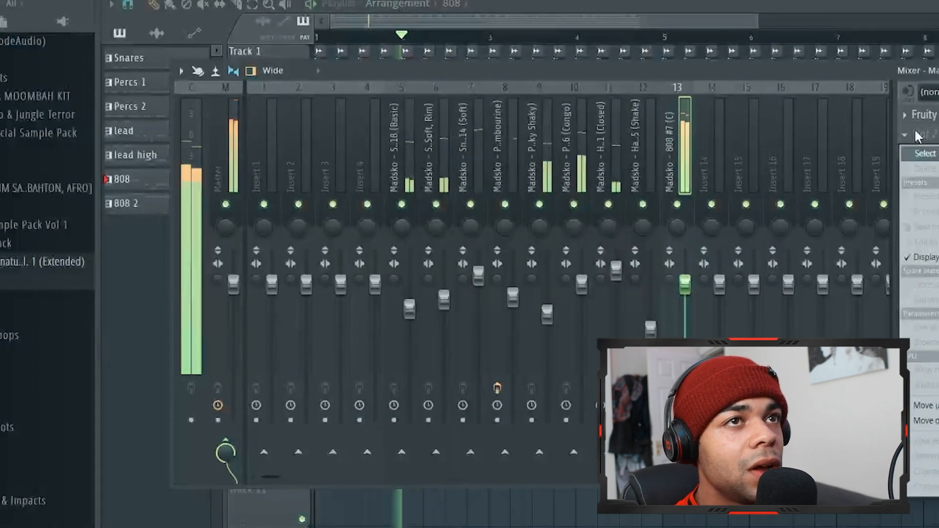
pyautogui.press('space')
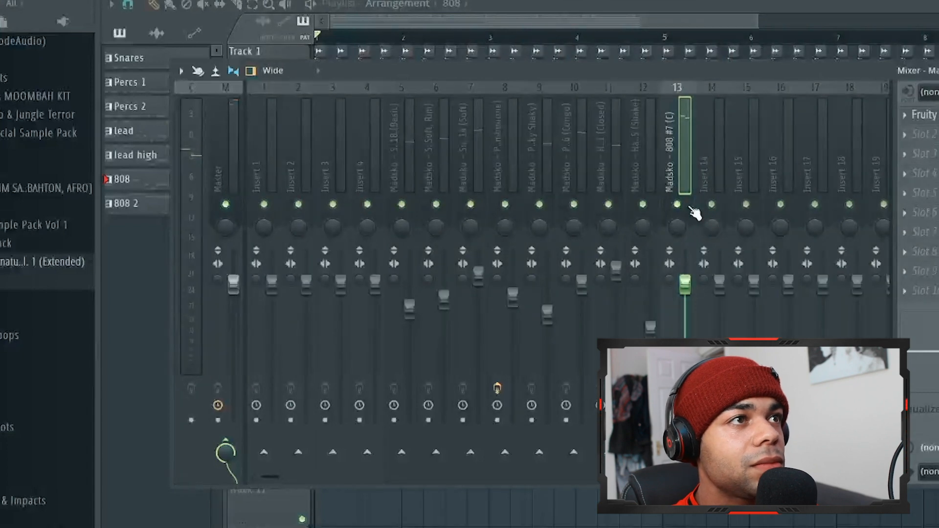
pyautogui.press('space')
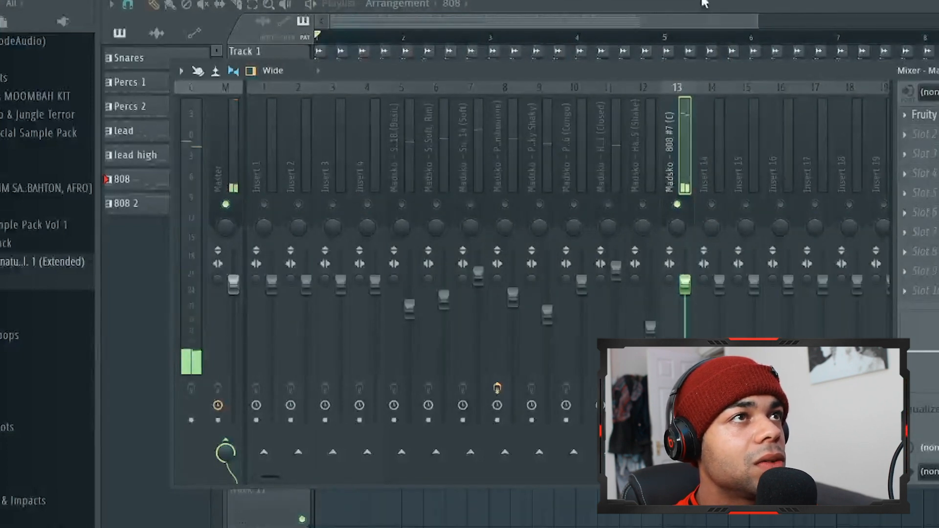
# Route the Piccolo channel to mixer track 14 and play the arrangement
pyautogui.press('F6')
pyautogui.click(238, 325)
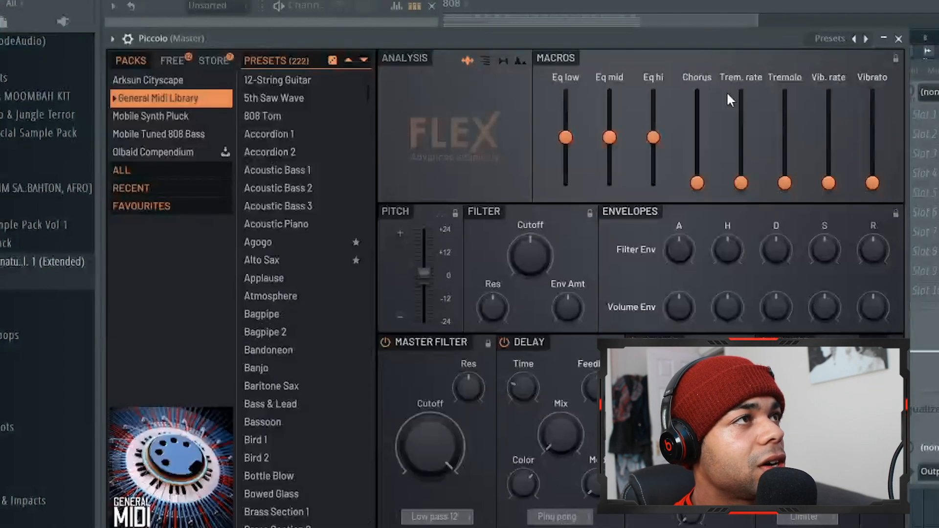
pyautogui.click(128, 39)
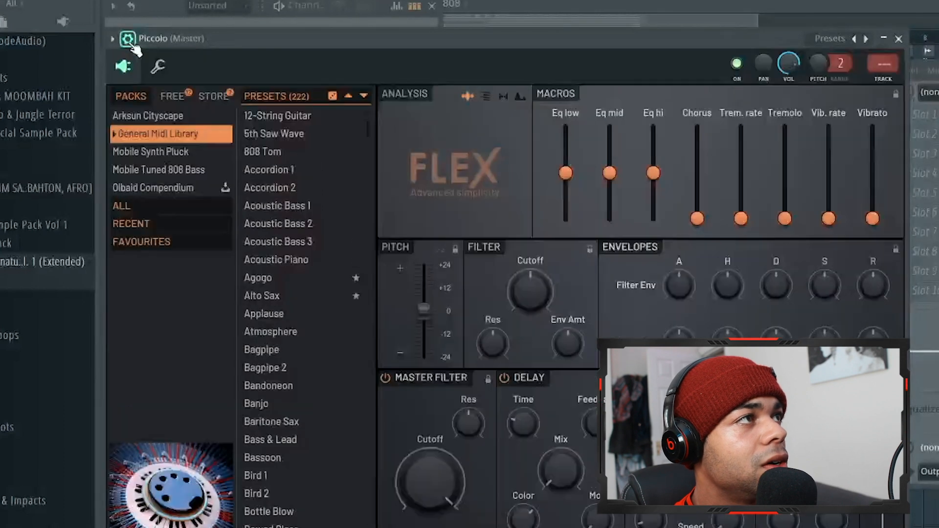
pyautogui.click(888, 83)
pyautogui.click(670, 141)
pyautogui.press('space')
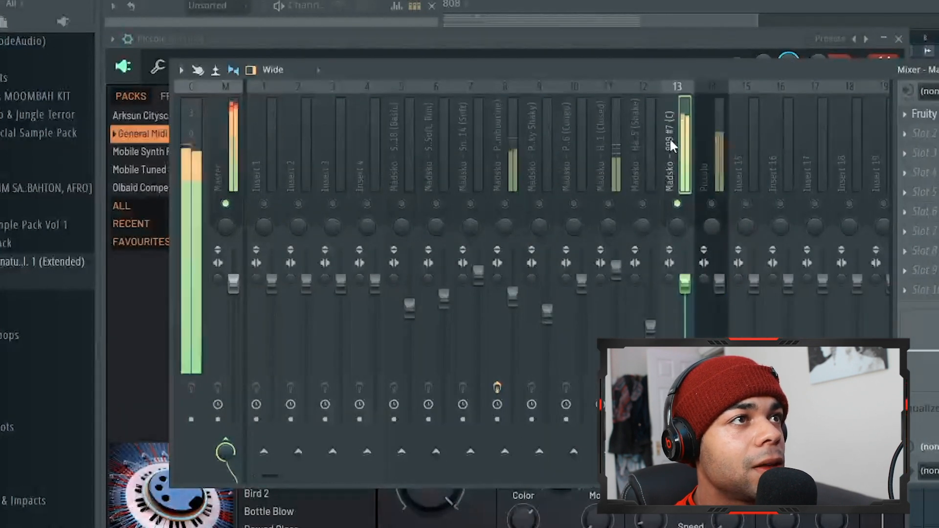
# Route the Madsko - Kick 10 (Dancehall) sample from Track 1 to mixer track 15
pyautogui.click(737, 22)
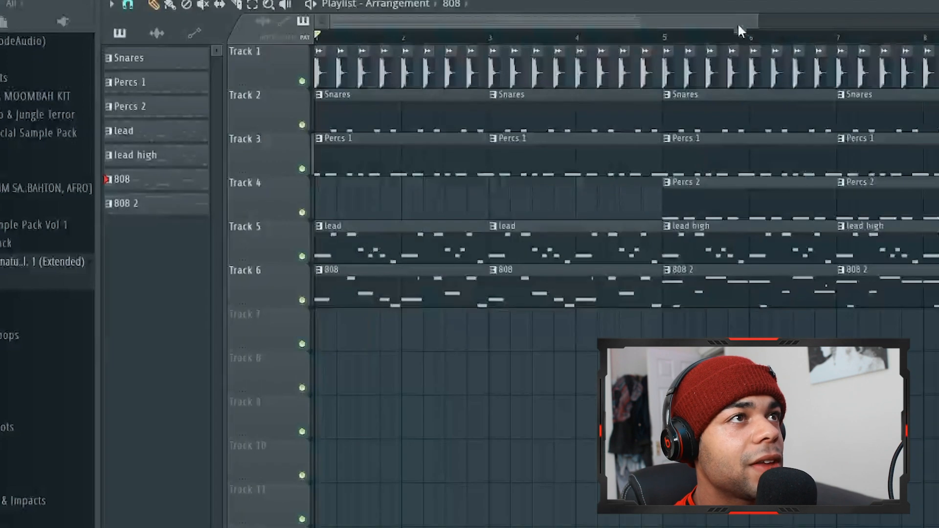
pyautogui.doubleClick(668, 67)
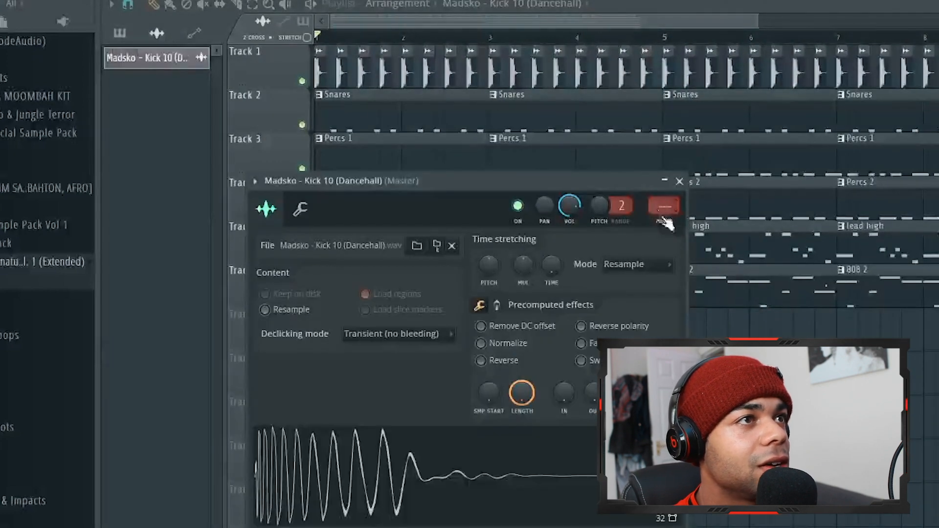
pyautogui.click(664, 215)
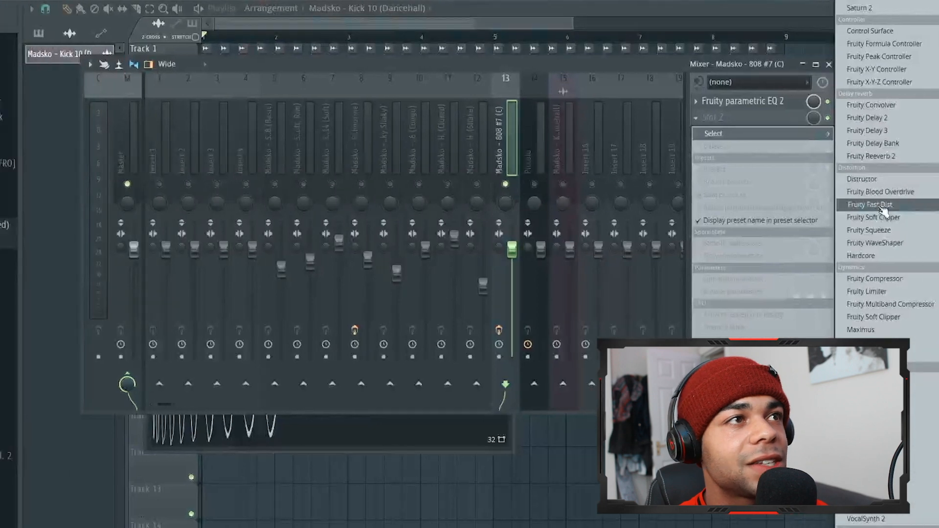
# Load Fruity Fast Dist into the second effect slot of the 808's mixer track and lower its mix while auditioning the beat
pyautogui.click(757, 203)
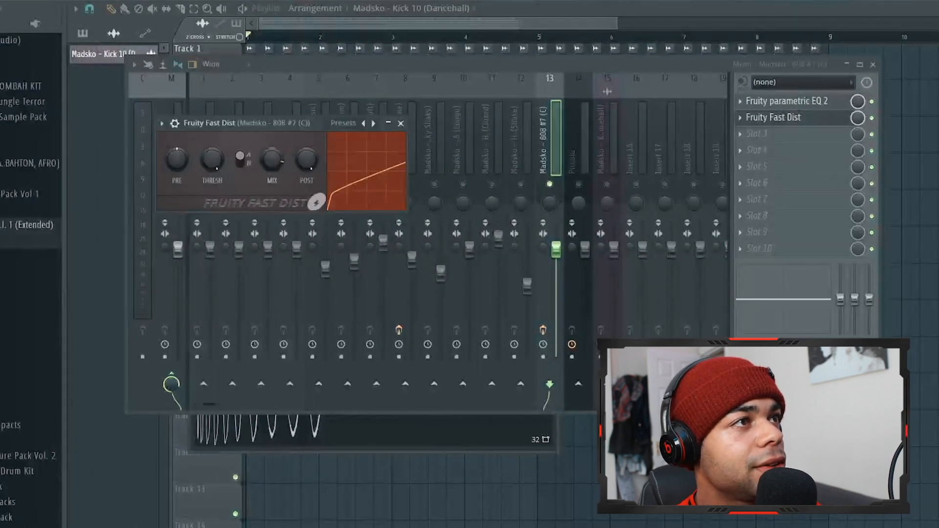
pyautogui.press('space')
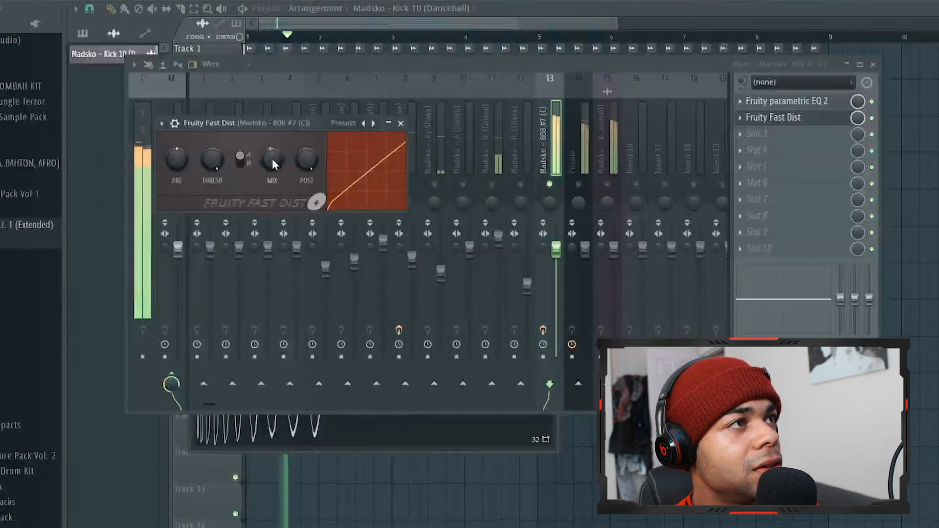
pyautogui.press('space')
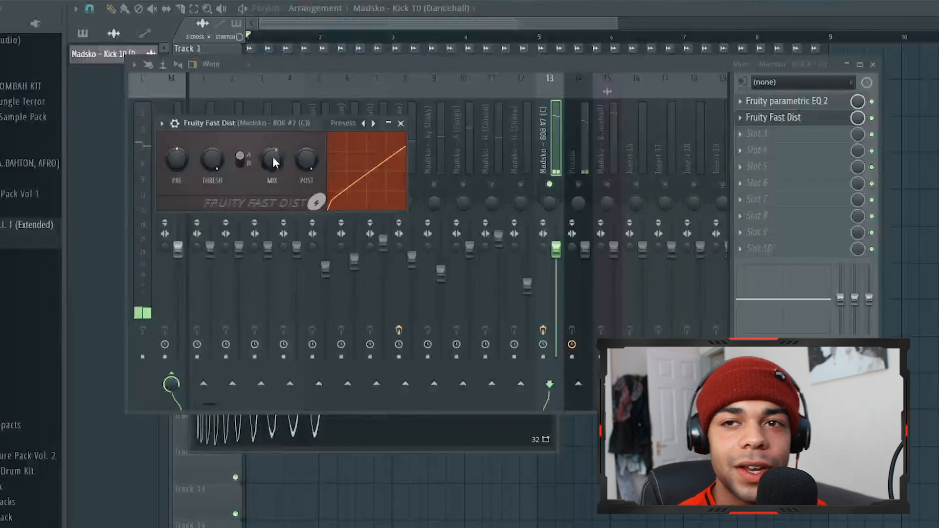
pyautogui.moveTo(272, 157); pyautogui.dragTo(272, 187)
pyautogui.press('space')
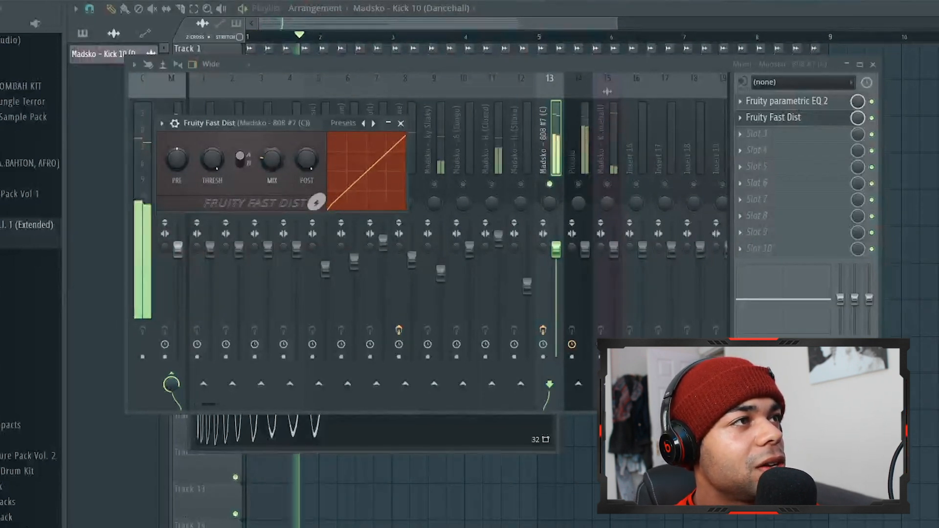
pyautogui.click(401, 124)
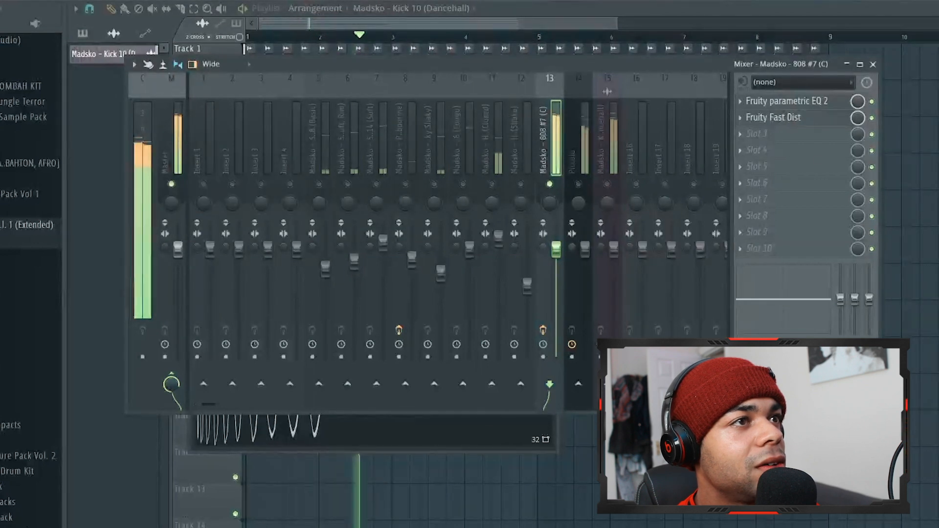
# Lower the 808 mixer track's volume below its default level and boost the low band of the track's built-in equalizer
pyautogui.rightClick(544, 246)
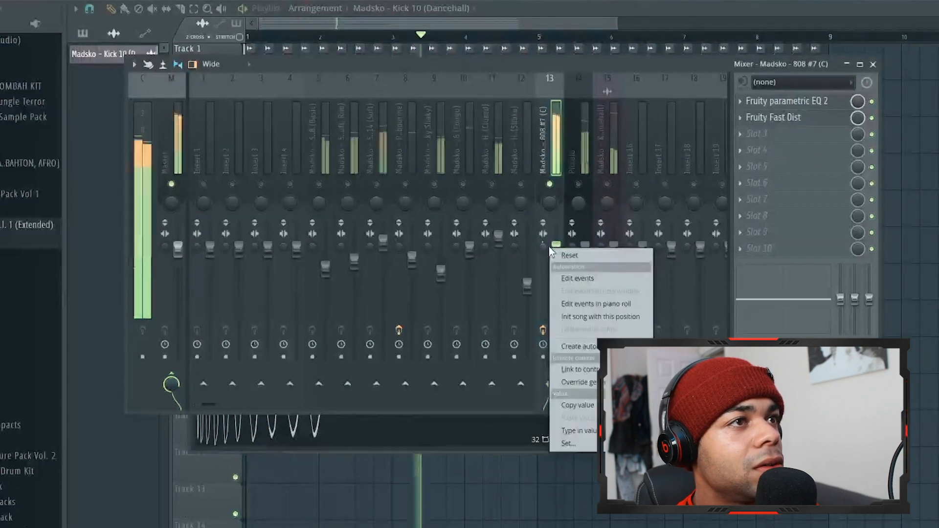
pyautogui.click(567, 256)
pyautogui.moveTo(556, 249); pyautogui.dragTo(556, 264)
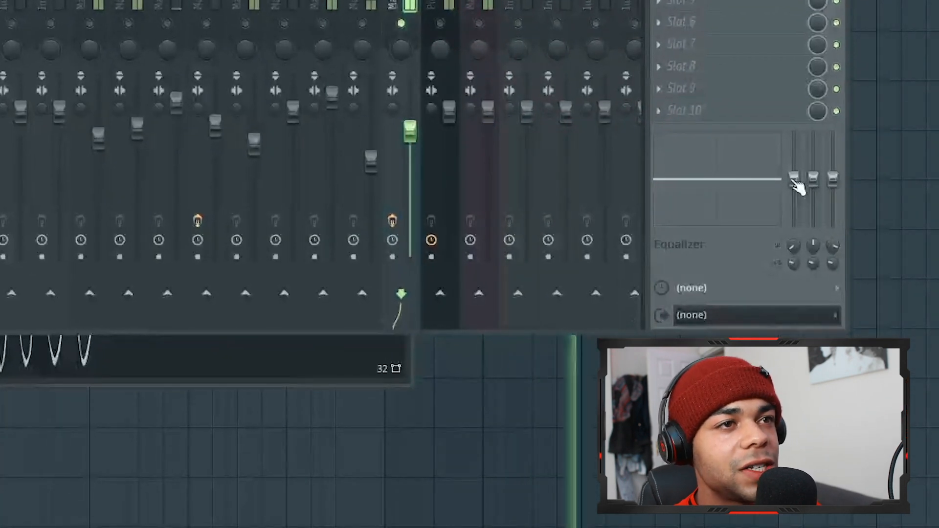
pyautogui.moveTo(797, 181); pyautogui.dragTo(794, 168)
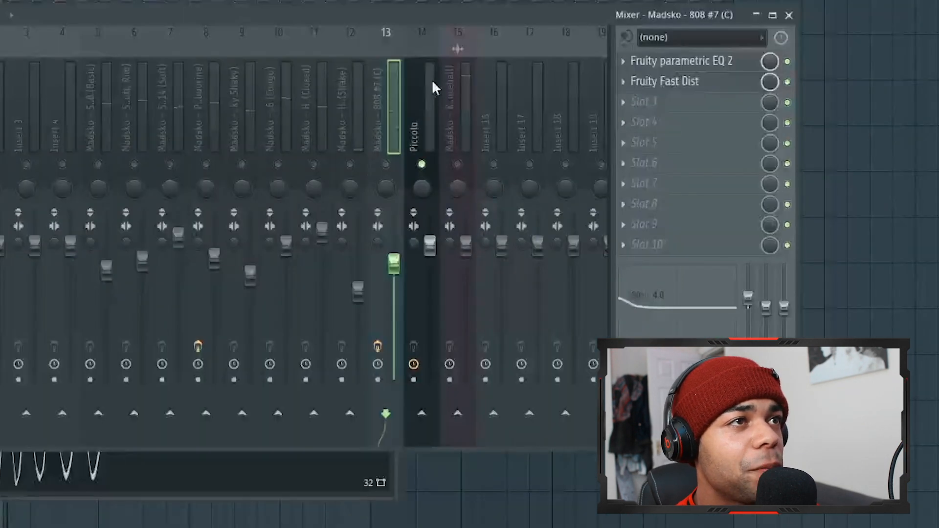
# Load Fruity Reeverb 2 into the first effect slot of the Piccolo's mixer track 14 and audition it
pyautogui.click(422, 106)
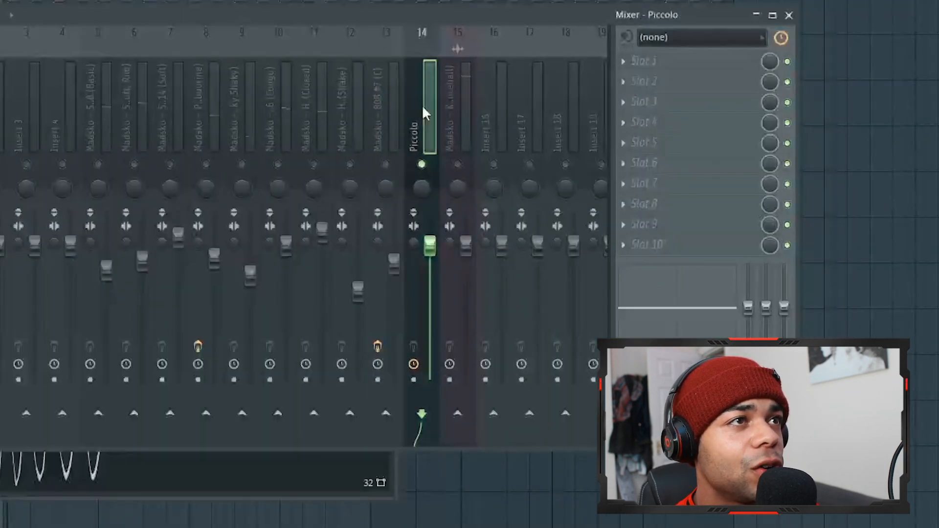
pyautogui.click(625, 60)
pyautogui.click(833, 131)
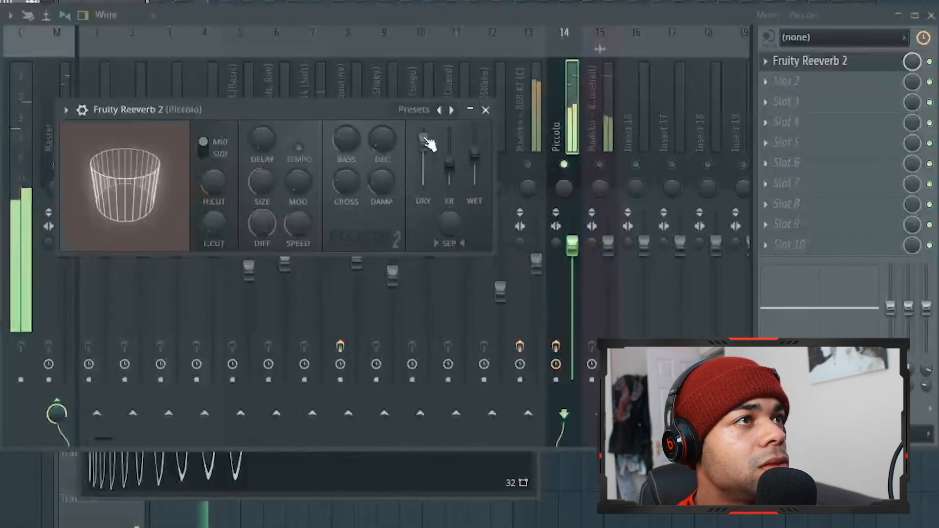
pyautogui.click(486, 110)
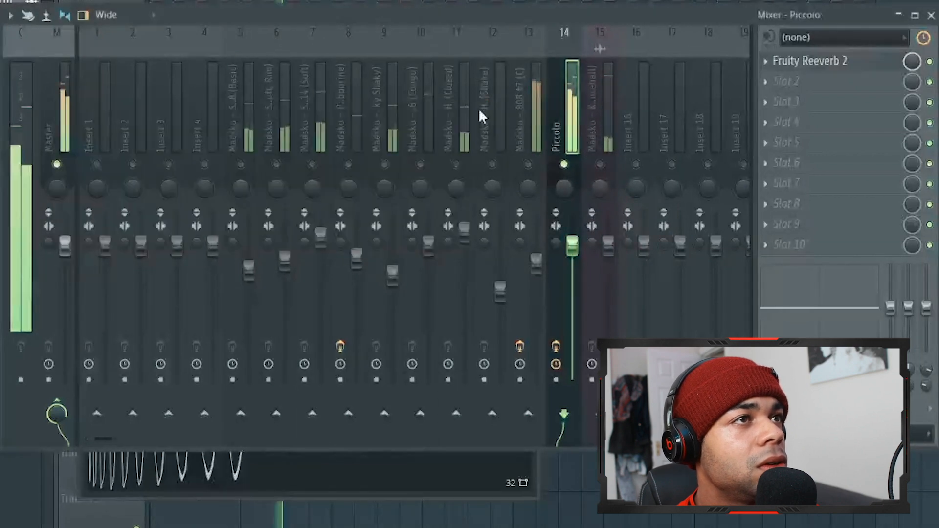
# Add Soundgoodizer to the Piccolo's second effect slot, compare modes B, C and D, settle on mode A and reduce the amount
pyautogui.click(797, 80)
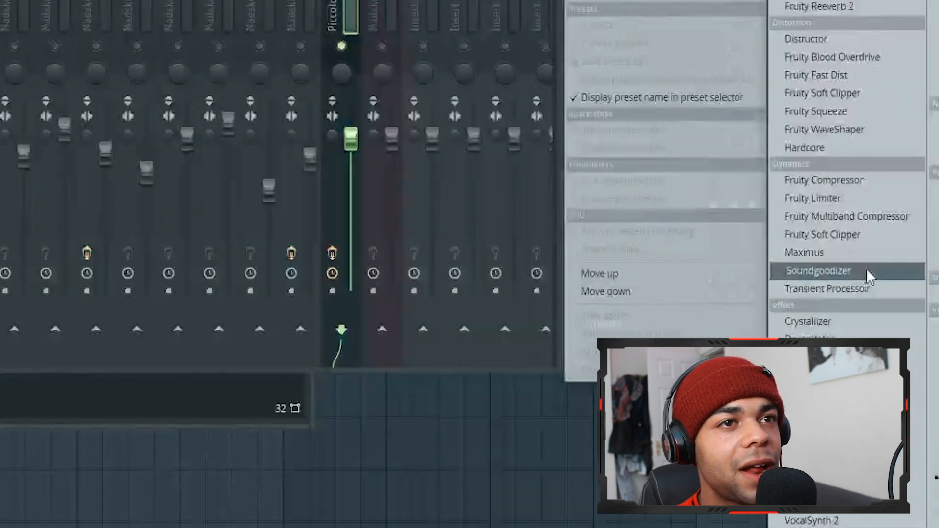
pyautogui.click(753, 209)
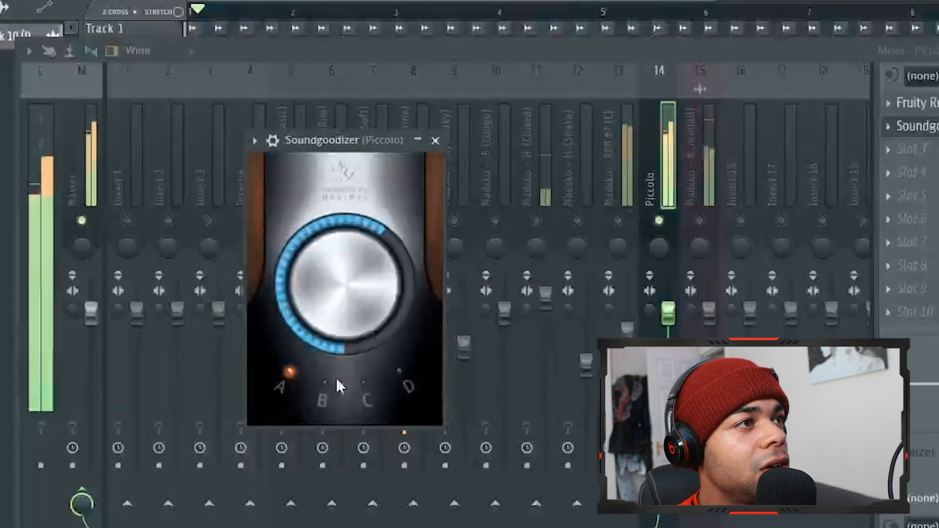
pyautogui.click(327, 394)
pyautogui.click(368, 395)
pyautogui.click(405, 388)
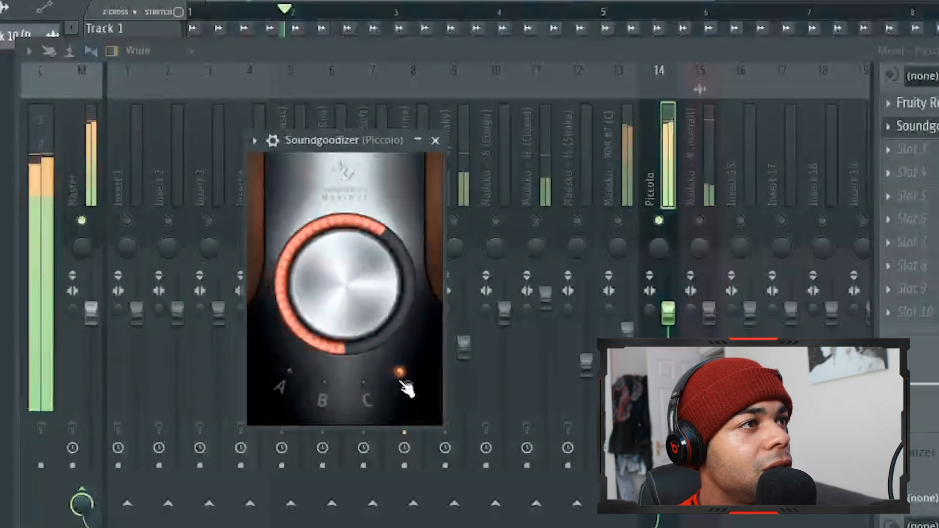
pyautogui.click(289, 387)
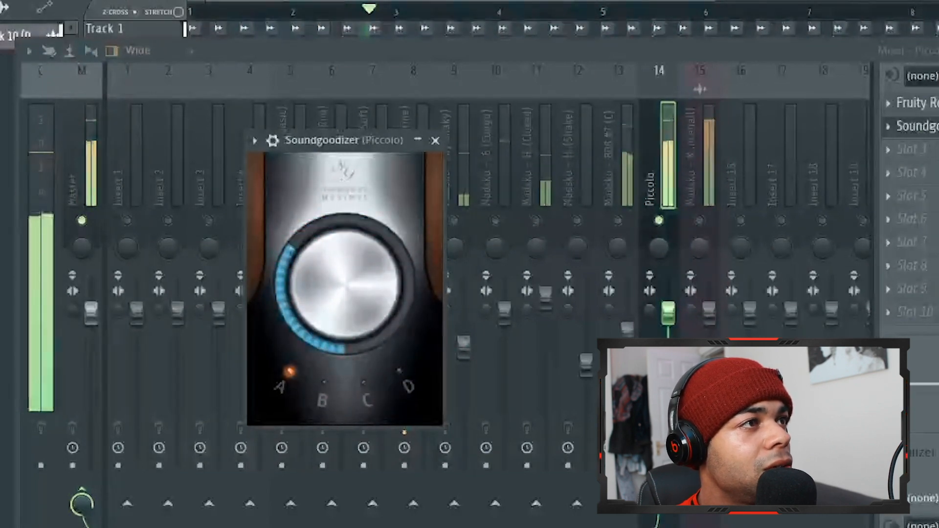
pyautogui.click(435, 140)
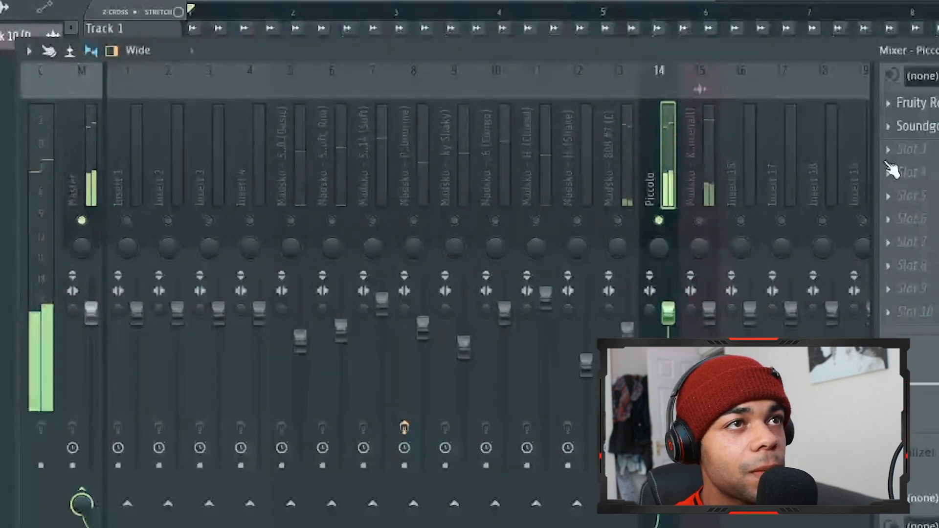
pyautogui.click(913, 150)
pyautogui.moveTo(912, 169)
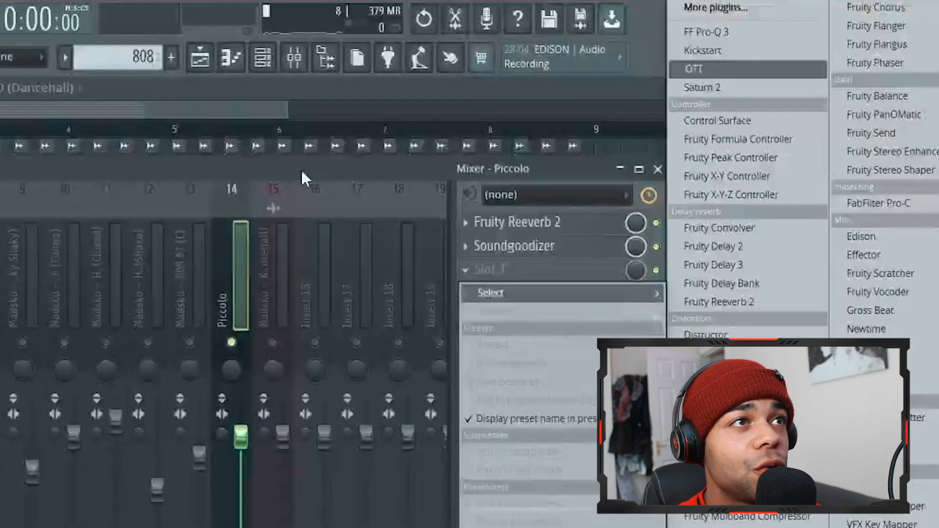
pyautogui.click(314, 164)
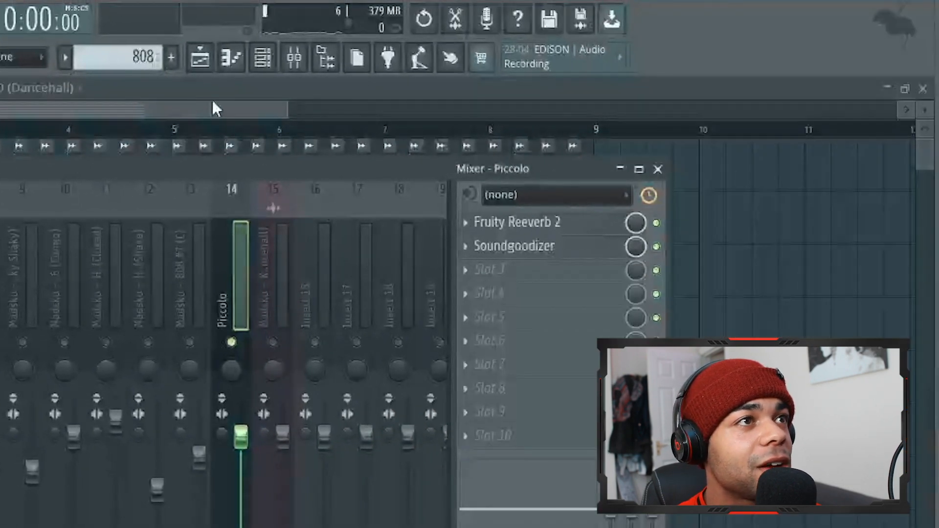
# Select the first quarter beat of bar 1 across all playlist tracks
pyautogui.click(226, 96)
pyautogui.scroll(5, 6, 417)
pyautogui.hscroll(-3, 6, 417)
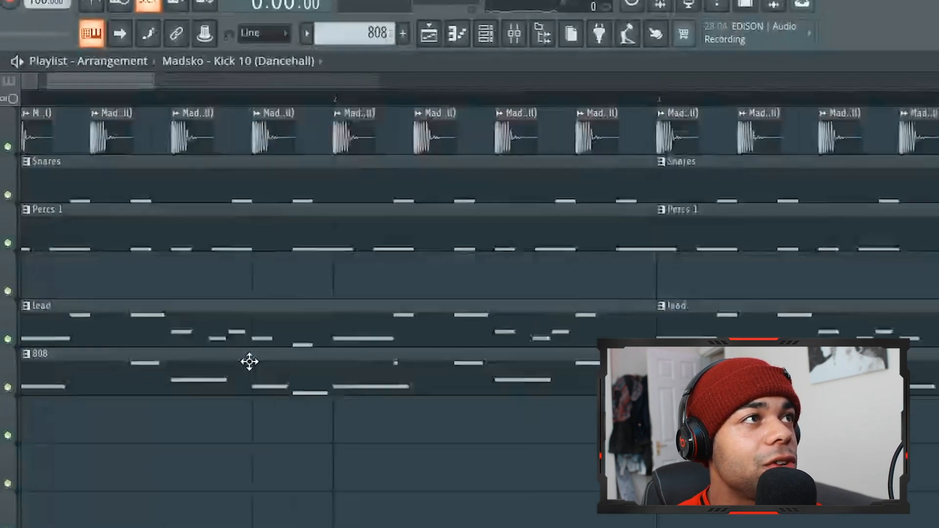
pyautogui.scroll(2, 6, 417)
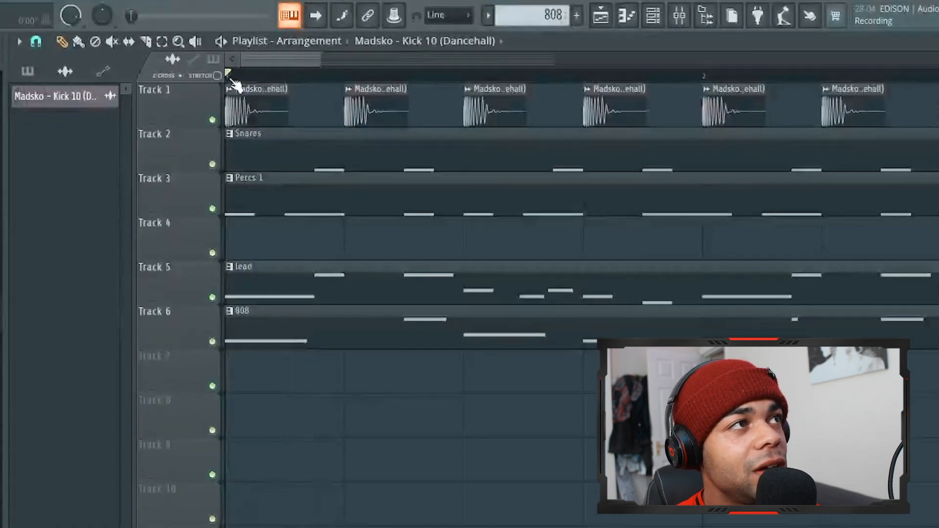
pyautogui.moveTo(237, 78); pyautogui.dragTo(253, 77)
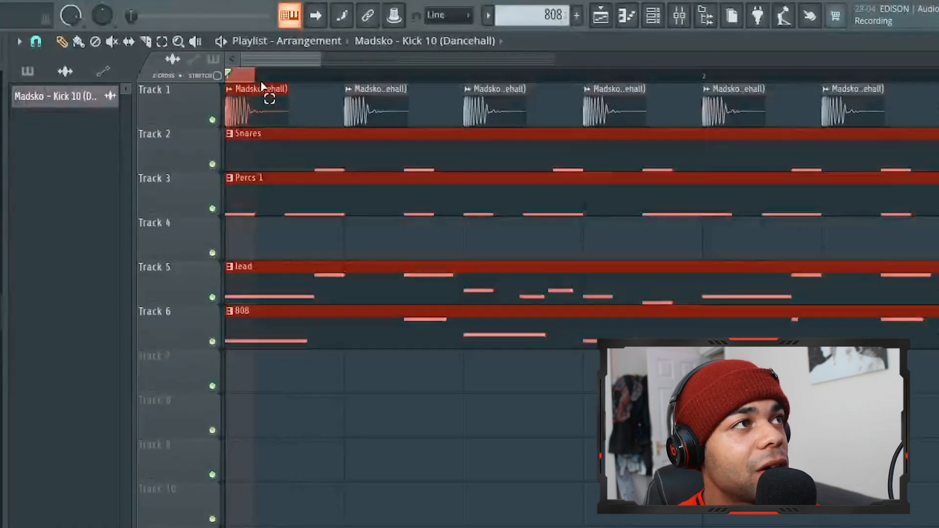
pyautogui.scroll(2, 261, 82)
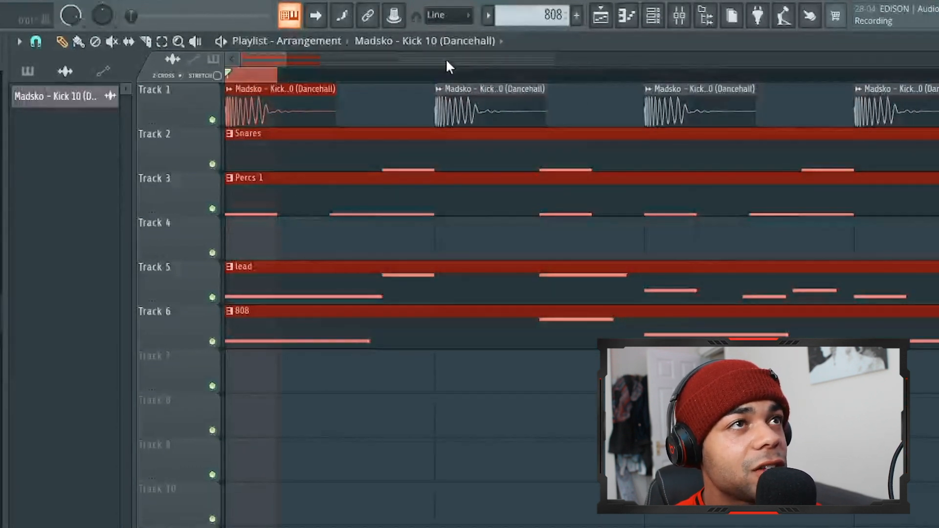
# Create an automation clip for the Piccolo channel's volume over the selected quarter beat and move it to playlist track 7
pyautogui.click(664, 22)
pyautogui.click(129, 62)
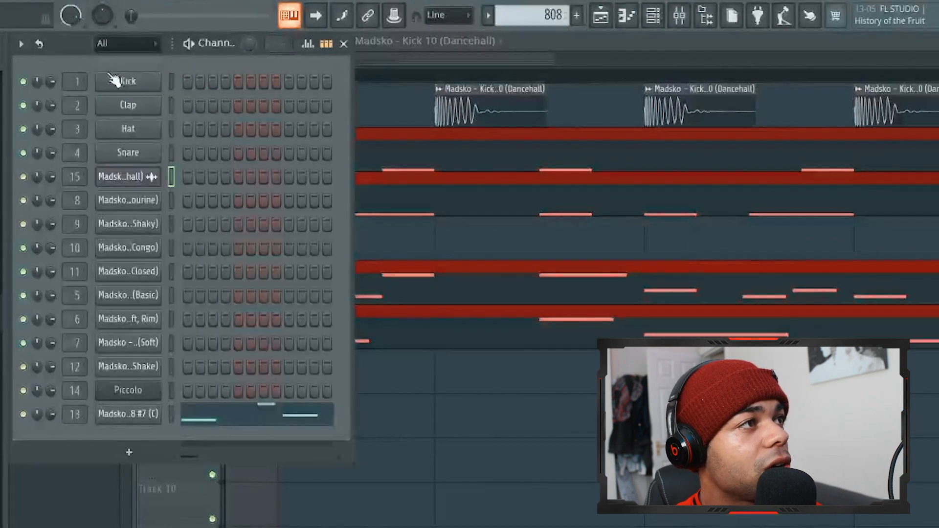
pyautogui.rightClick(51, 391)
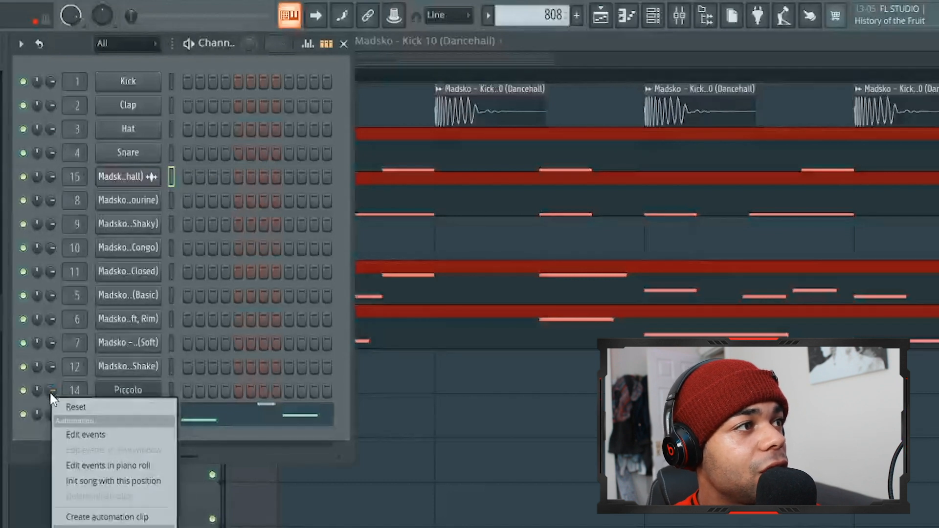
pyautogui.click(117, 518)
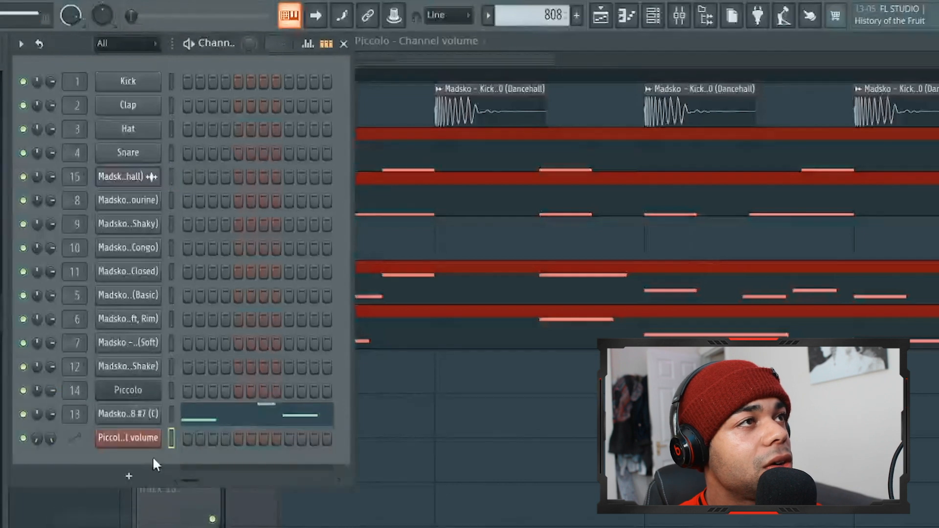
pyautogui.click(435, 48)
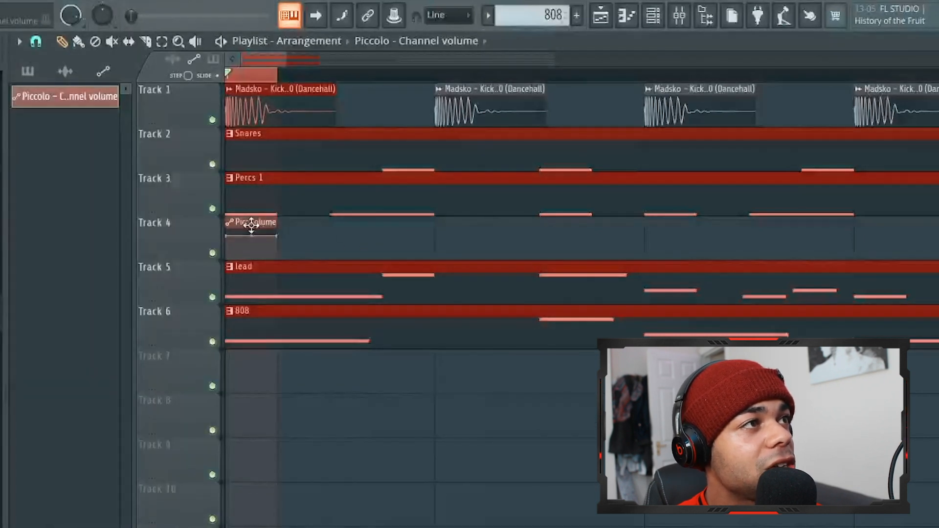
pyautogui.moveTo(252, 224); pyautogui.dragTo(252, 410)
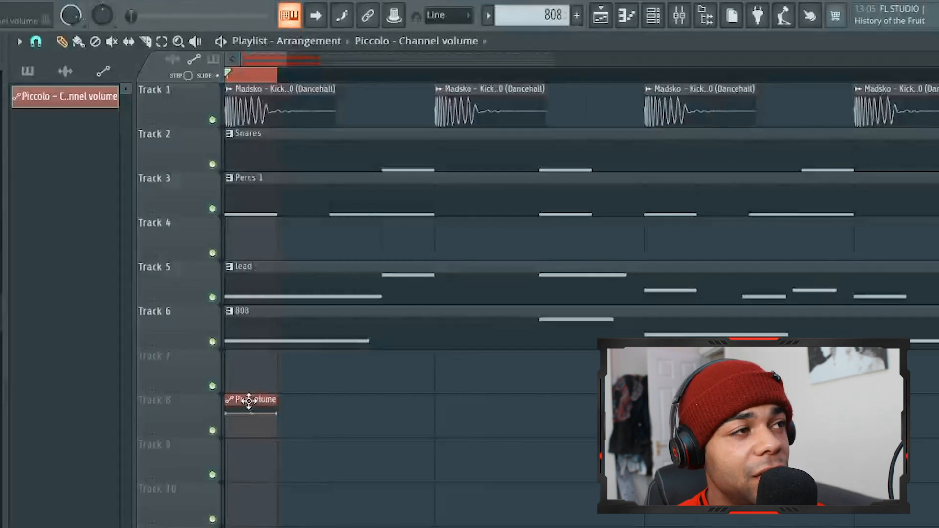
pyautogui.moveTo(247, 370); pyautogui.dragTo(246, 355)
# Lower the starting point of the Piccolo volume clip so the level rises across it, and audition the beginning of the arrangement
pyautogui.scroll(3, 269, 120)
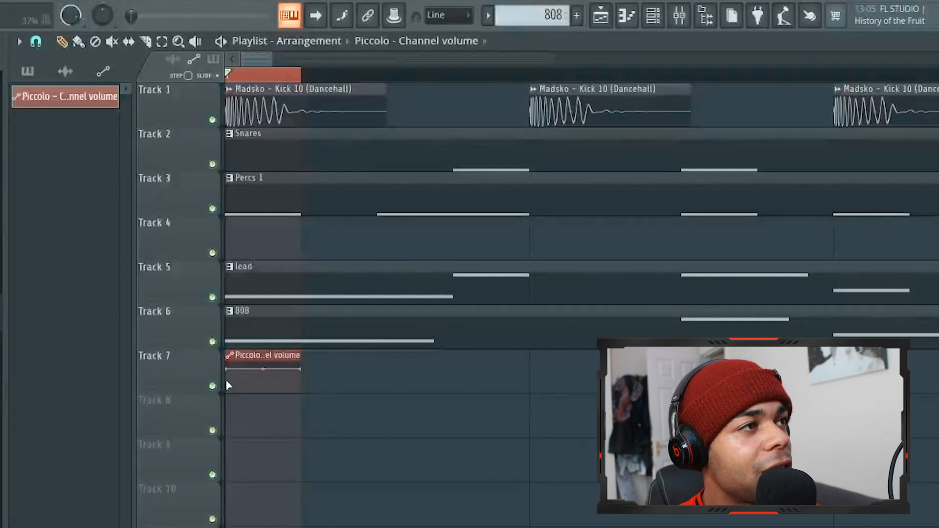
pyautogui.moveTo(226, 370); pyautogui.dragTo(228, 383)
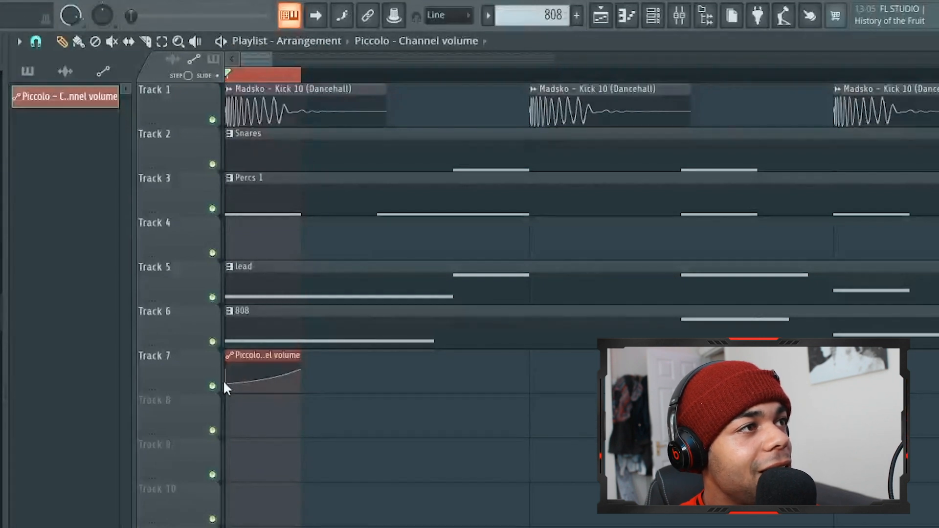
pyautogui.scroll(-6, 282, 348)
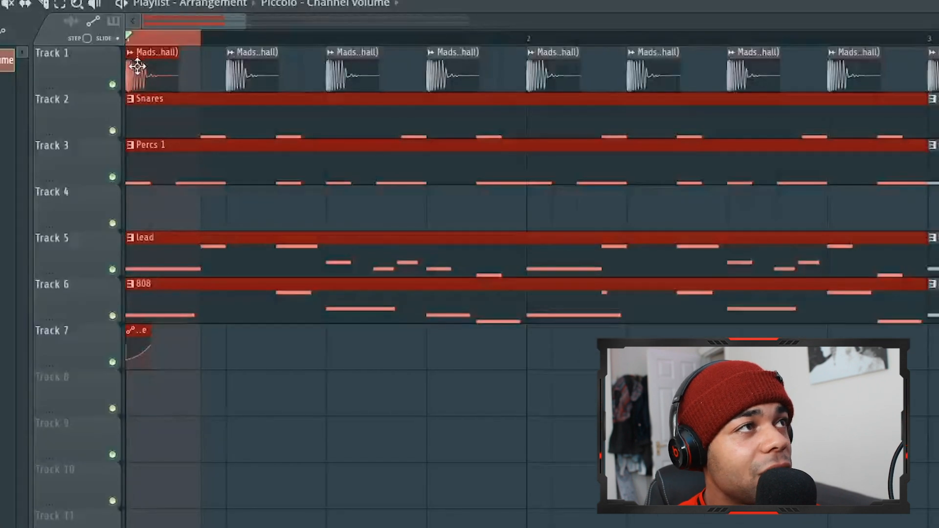
pyautogui.click(138, 35)
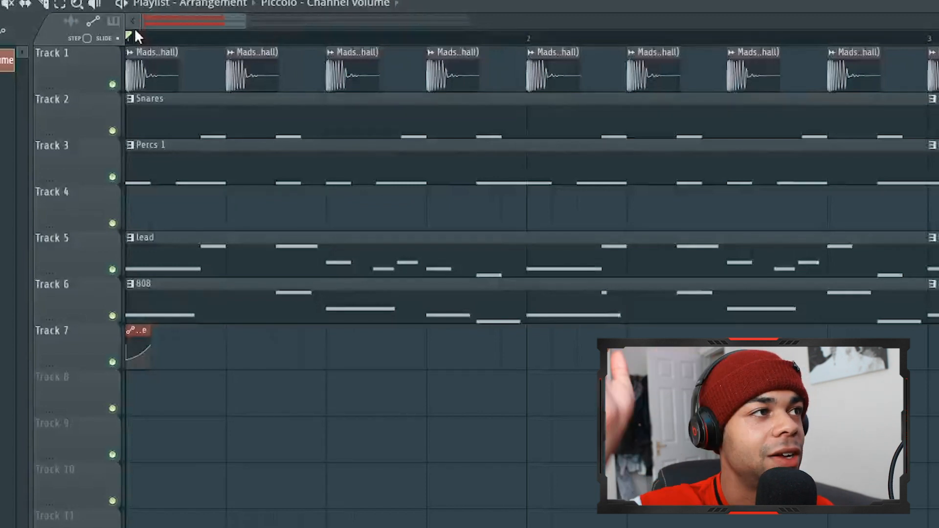
pyautogui.press('space')
pyautogui.press('space')
pyautogui.press('space')
pyautogui.press('space')
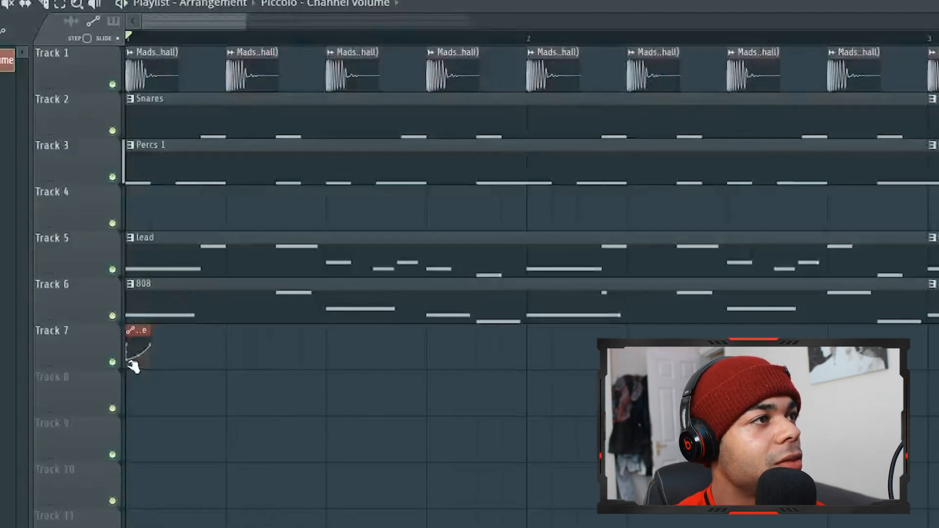
# Pull the Piccolo volume clip's starting point down to the minimum and audition the deeper volume dip
pyautogui.moveTo(130, 361); pyautogui.dragTo(129, 383)
pyautogui.press('space')
pyautogui.press('space')
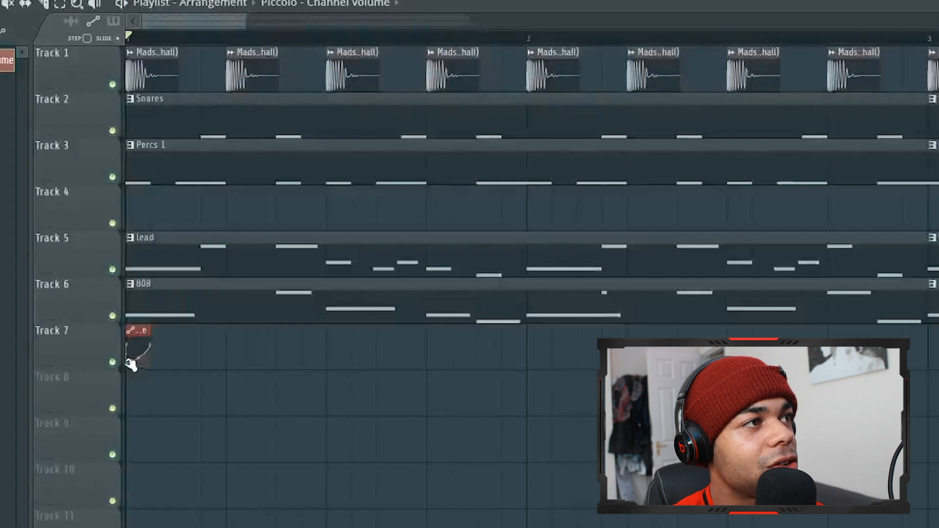
pyautogui.press('space')
pyautogui.press('space')
pyautogui.moveTo(127, 346); pyautogui.dragTo(127, 451)
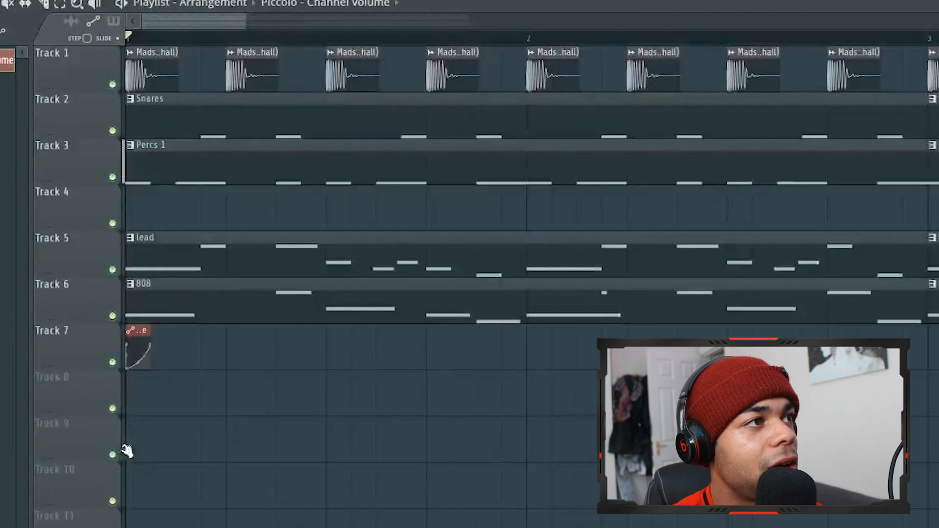
pyautogui.press('space')
pyautogui.press('space')
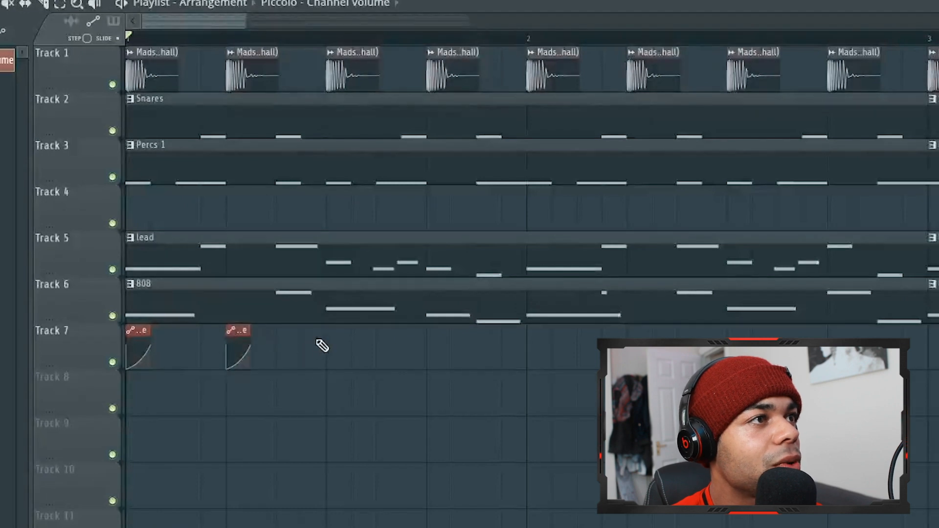
# Place copies of the Piccolo volume clip under every kick in bar 1 and duplicate the set through bar 8
pyautogui.click(427, 348)
pyautogui.scroll(-3, 430, 349)
pyautogui.moveTo(455, 356); pyautogui.dragTo(129, 340)
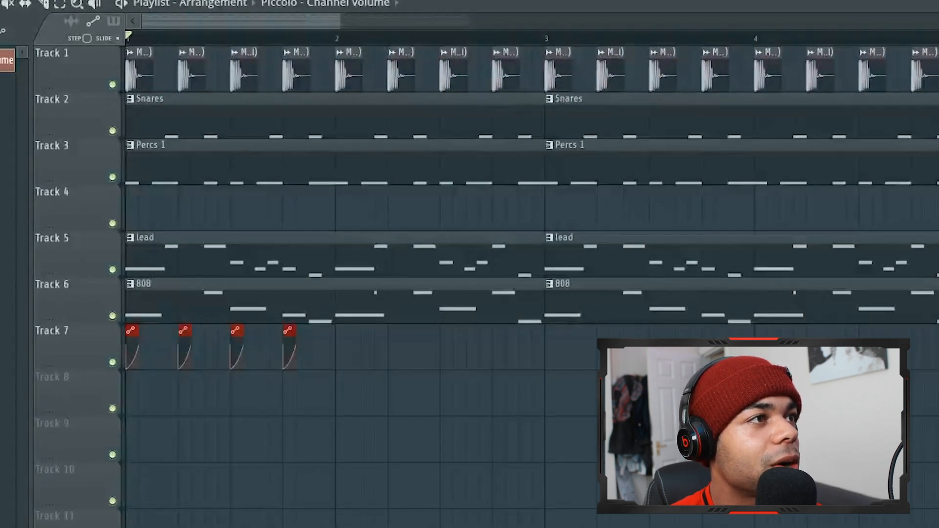
pyautogui.hscroll(4, 497, 415)
pyautogui.hotkey('ctrl', 'b')
pyautogui.hotkey('ctrl', 'b')
pyautogui.hotkey('ctrl', 'b')
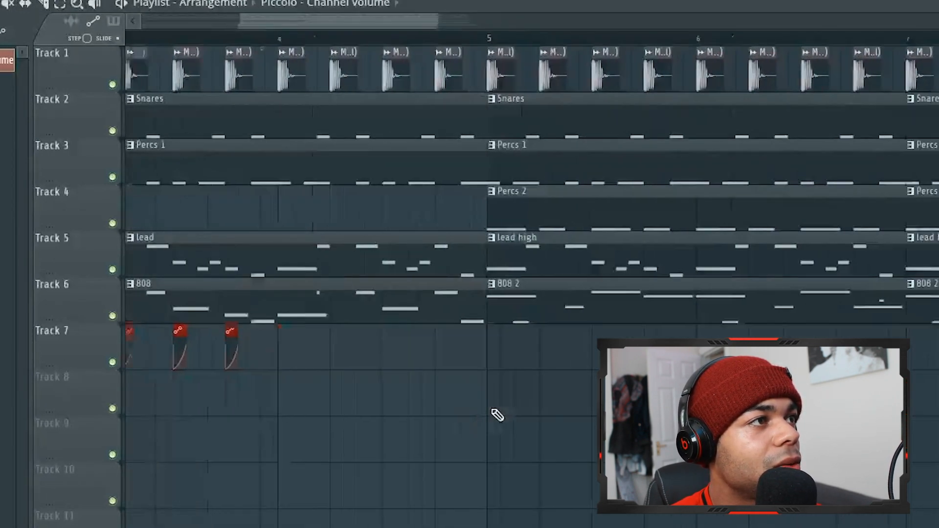
pyautogui.scroll(-3, 497, 415)
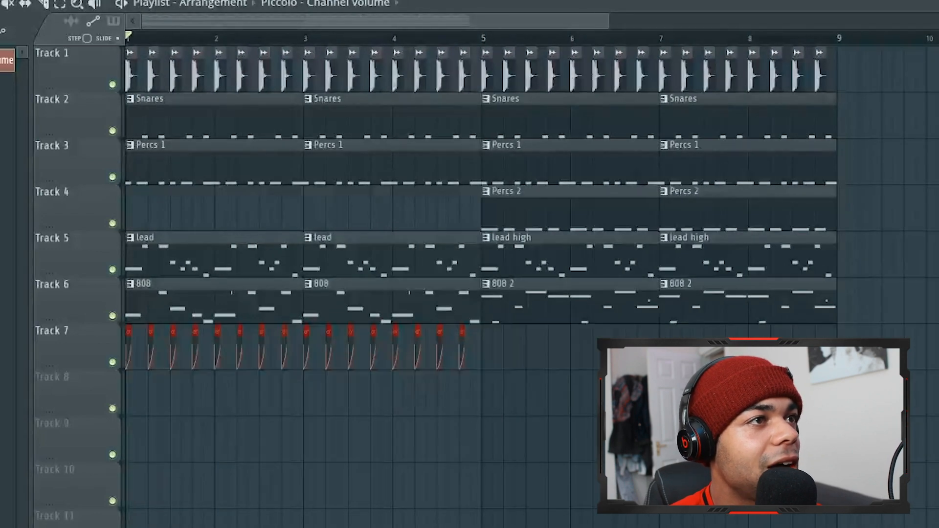
pyautogui.hscroll(4, 503, 366)
pyautogui.hotkey('ctrl', 'b')
pyautogui.hscroll(-4, 280, 353)
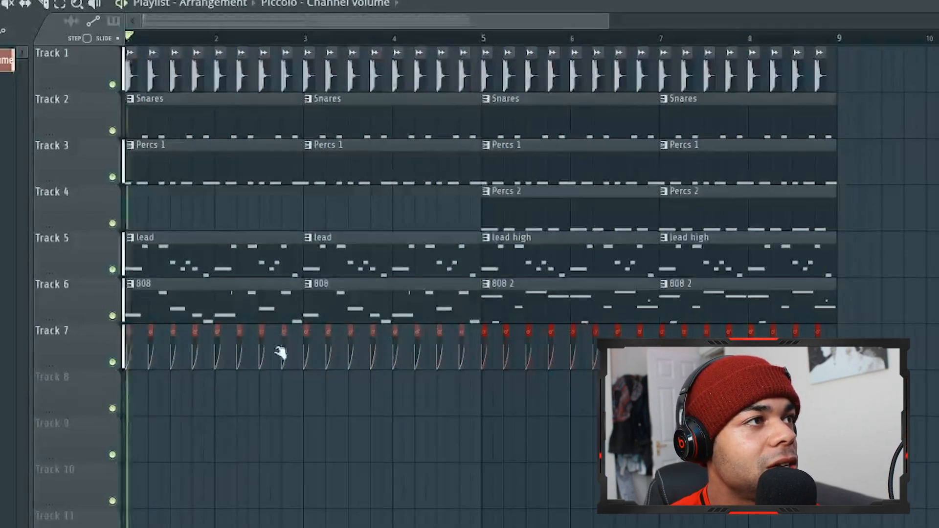
# Play the arrangement and compare it with the track 7 volume automation muted and unmuted
pyautogui.press('space')
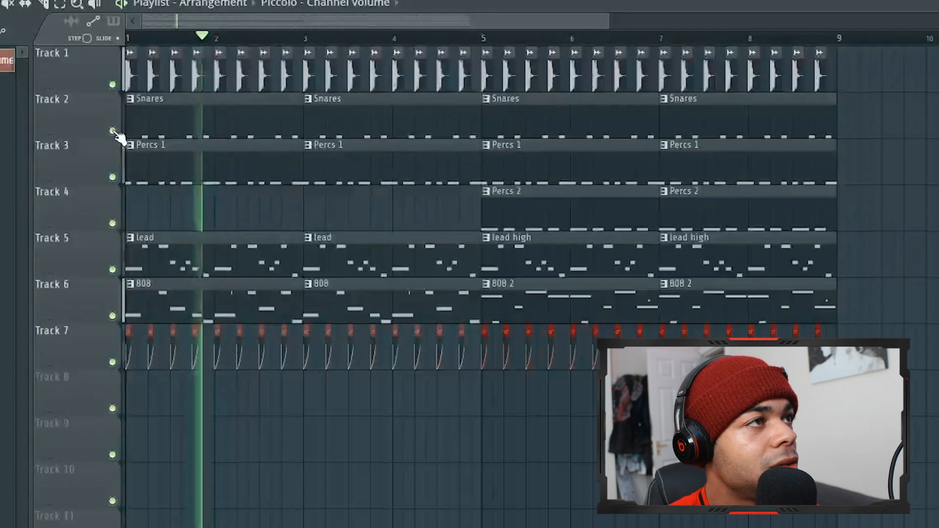
pyautogui.click(113, 362)
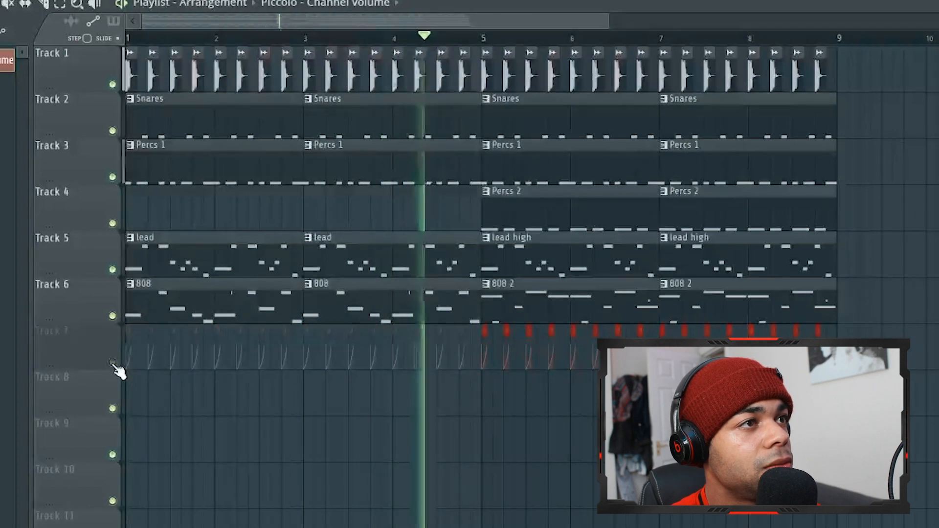
pyautogui.click(112, 363)
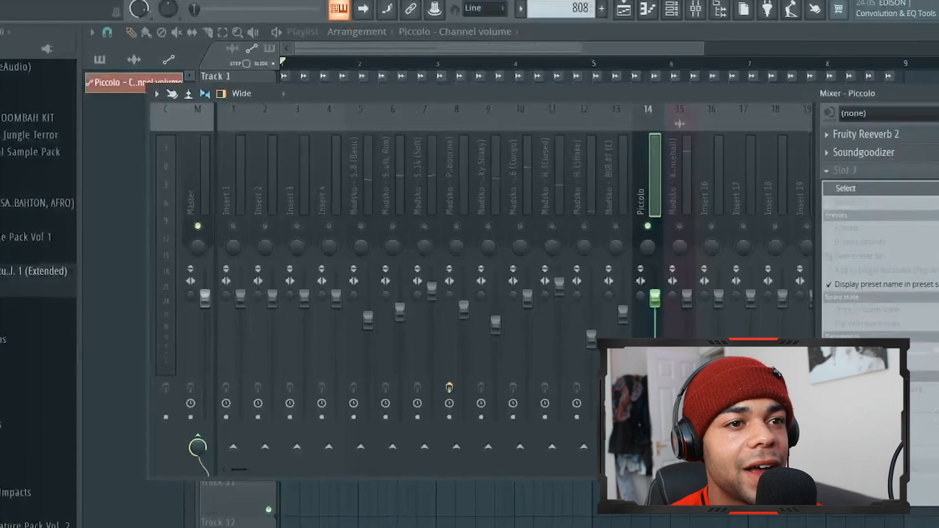
# Load Fruity parametric EQ 2 into the Piccolo's third effect slot and cut the extreme lows and highs with bands 1 and 7
pyautogui.click(930, 294)
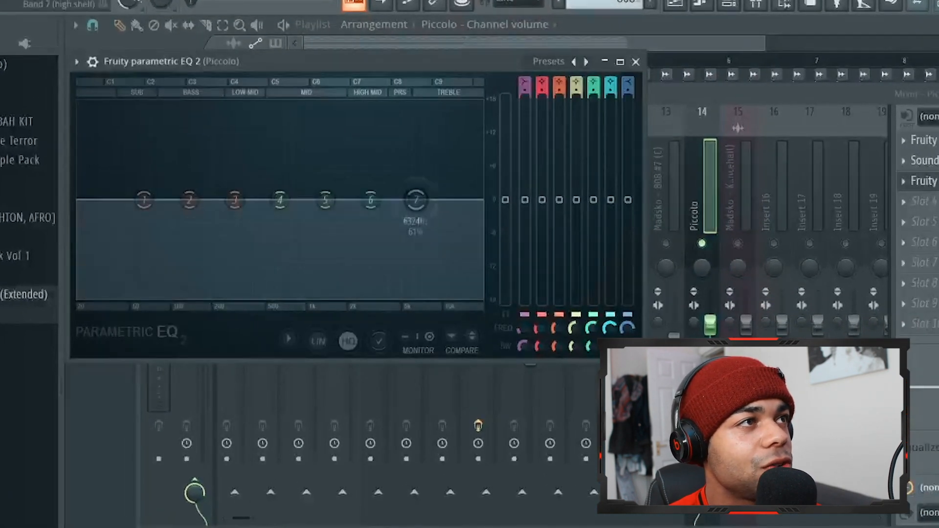
pyautogui.moveTo(416, 200); pyautogui.dragTo(433, 297)
pyautogui.moveTo(144, 200); pyautogui.dragTo(139, 296)
pyautogui.press('space')
pyautogui.moveTo(435, 296)
pyautogui.mouseDown()
pyautogui.moveTo(460, 296)
pyautogui.moveTo(452, 296)
pyautogui.mouseUp()
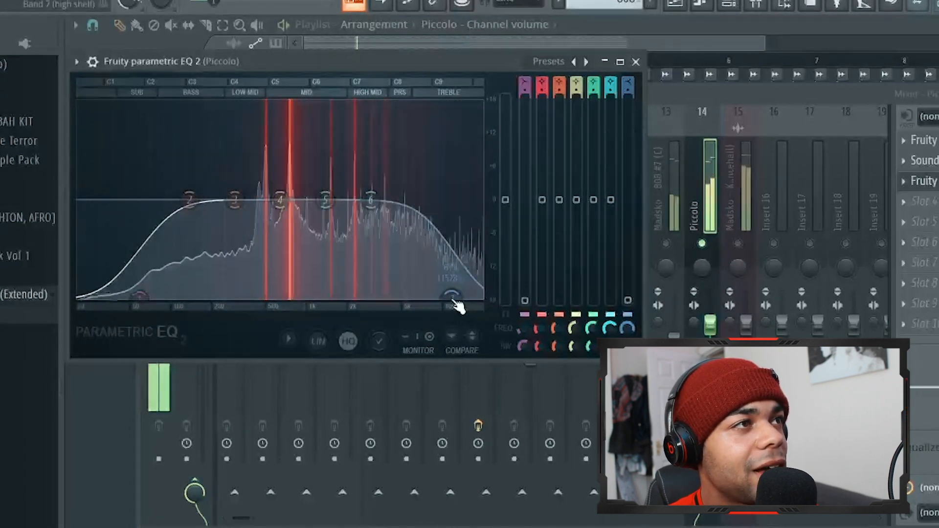
# Move band 7 of the Piccolo's parametric EQ to a lower frequency to cut more highs, and close the equalizer
pyautogui.press('F5')
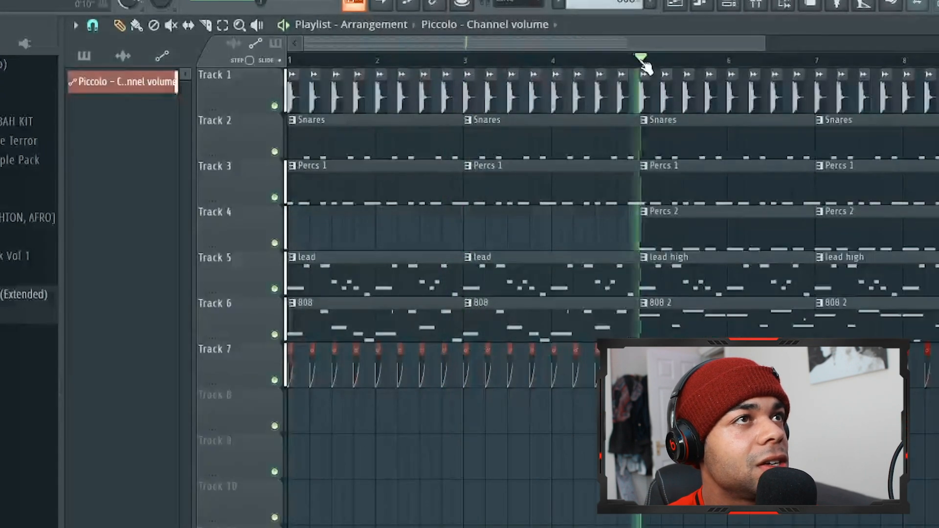
pyautogui.click(761, 3)
pyautogui.click(926, 181)
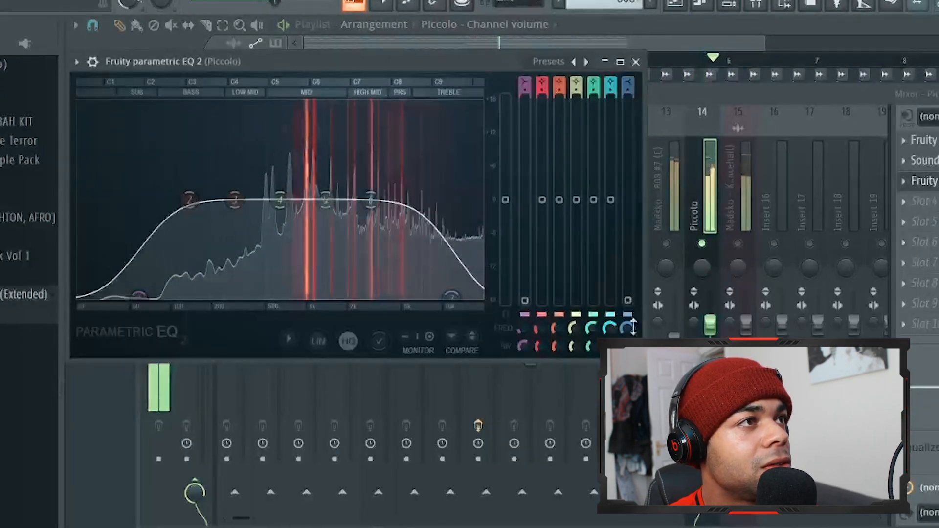
pyautogui.moveTo(451, 296); pyautogui.dragTo(429, 296)
pyautogui.click(636, 62)
pyautogui.click(611, 40)
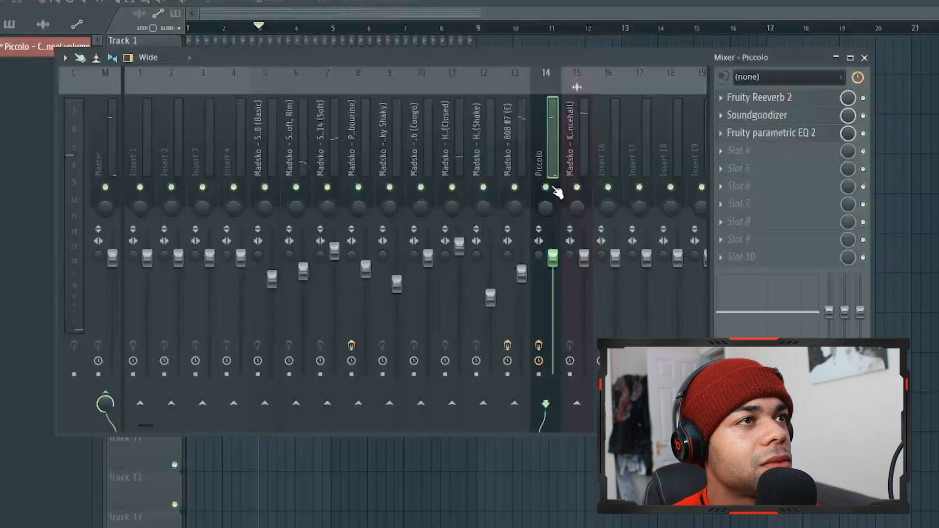
# Reduce the mix level of Fruity Reeverb 2 on the Piccolo and listen to the arrangement
pyautogui.press('space')
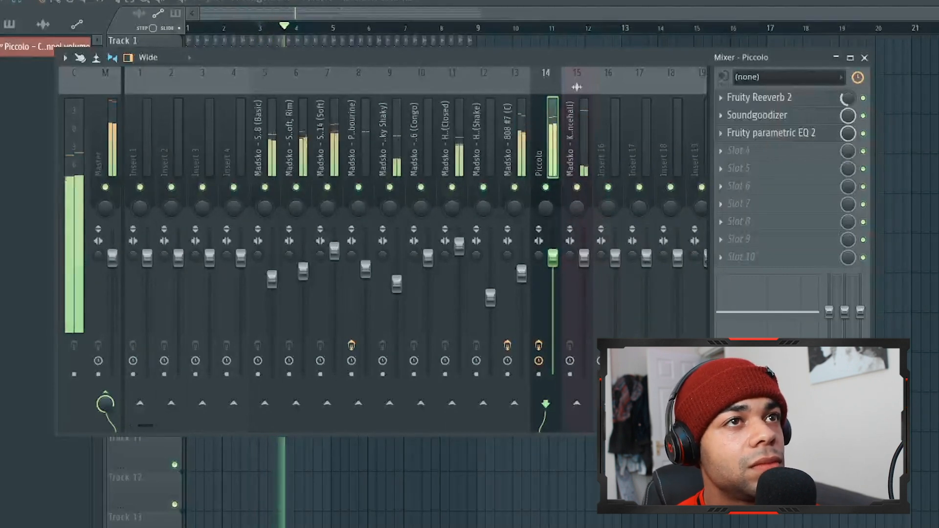
pyautogui.click(864, 58)
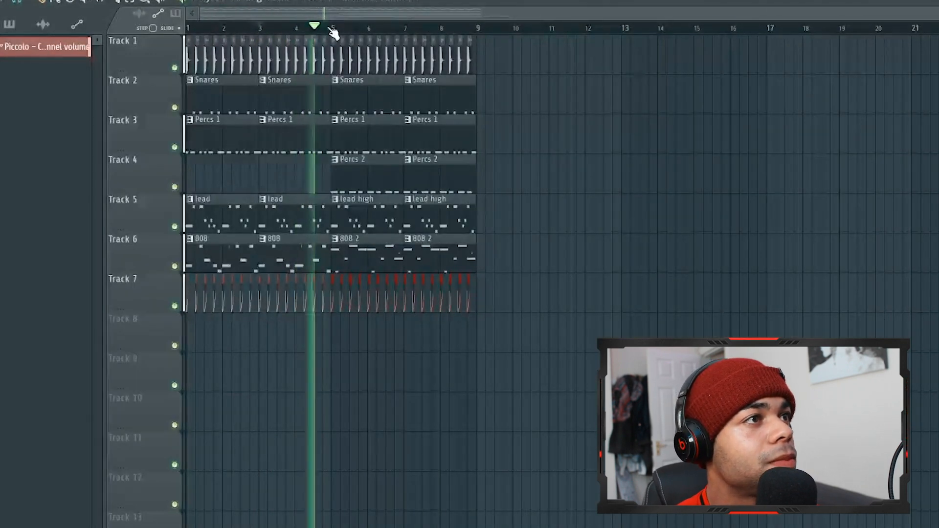
pyautogui.press('F9')
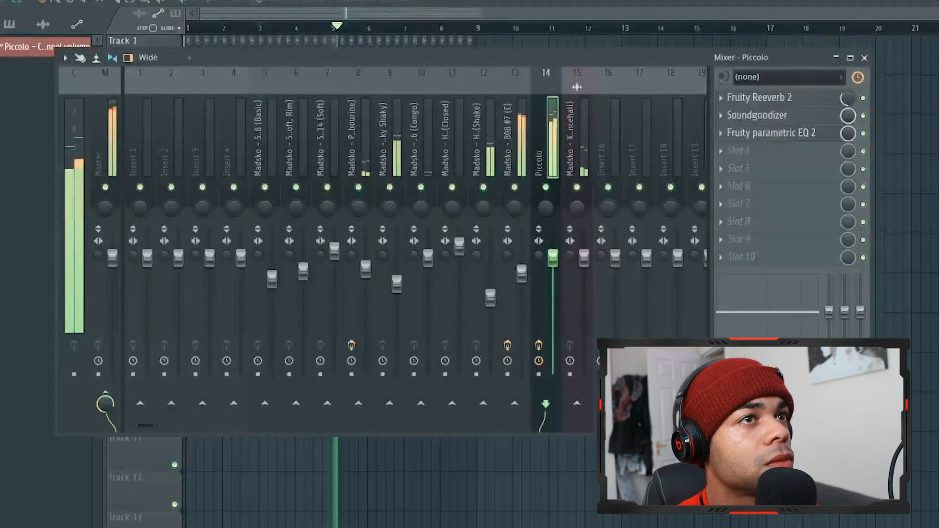
# Lower the 808 mixer track's volume slightly during playback, and inspect its Fruity Fast Dist distortion before closing the mixer
pyautogui.click(573, 142)
pyautogui.click(526, 159)
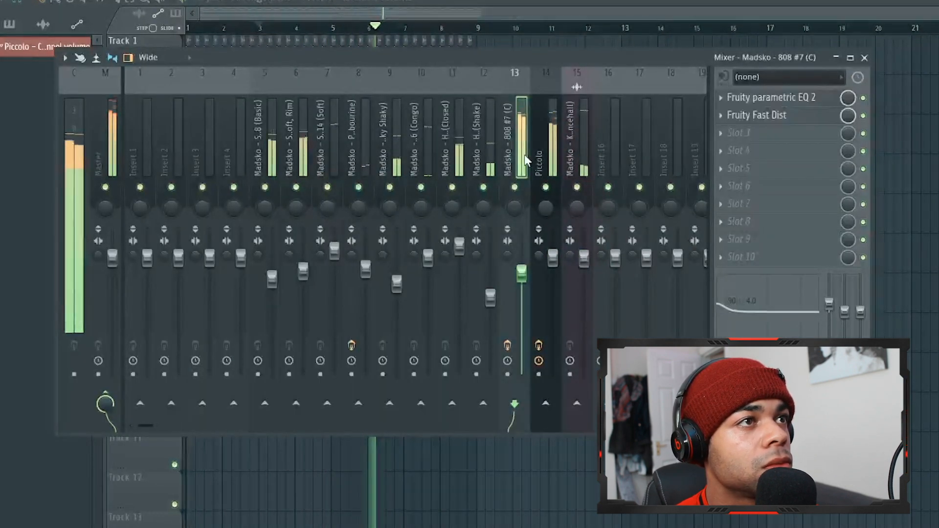
pyautogui.click(787, 117)
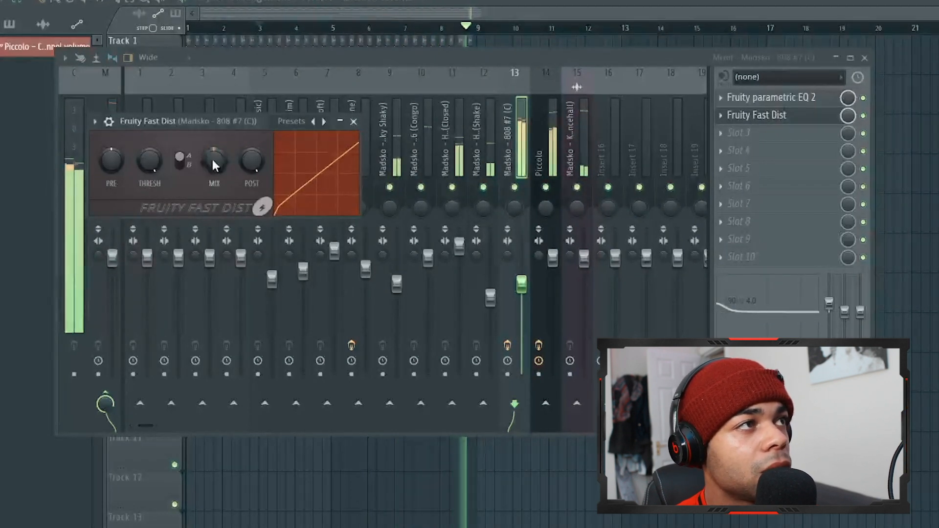
pyautogui.press('space')
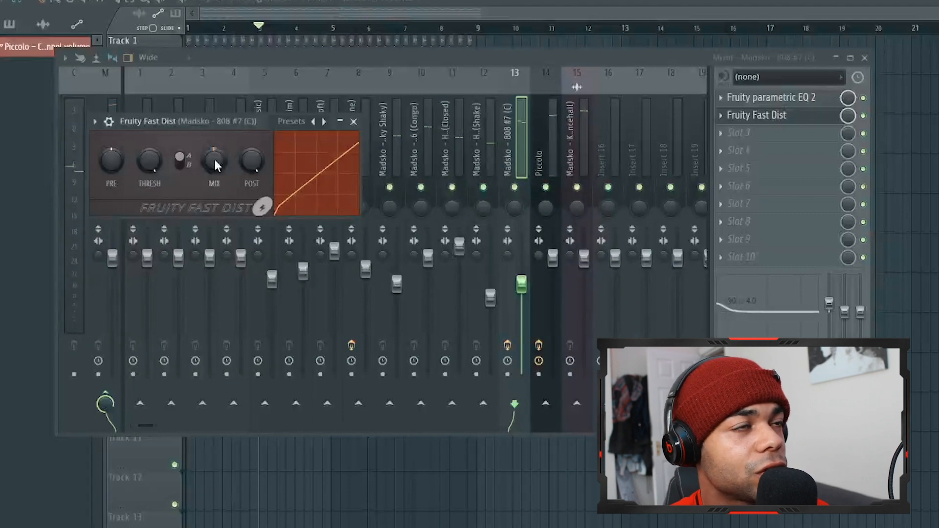
pyautogui.click(353, 122)
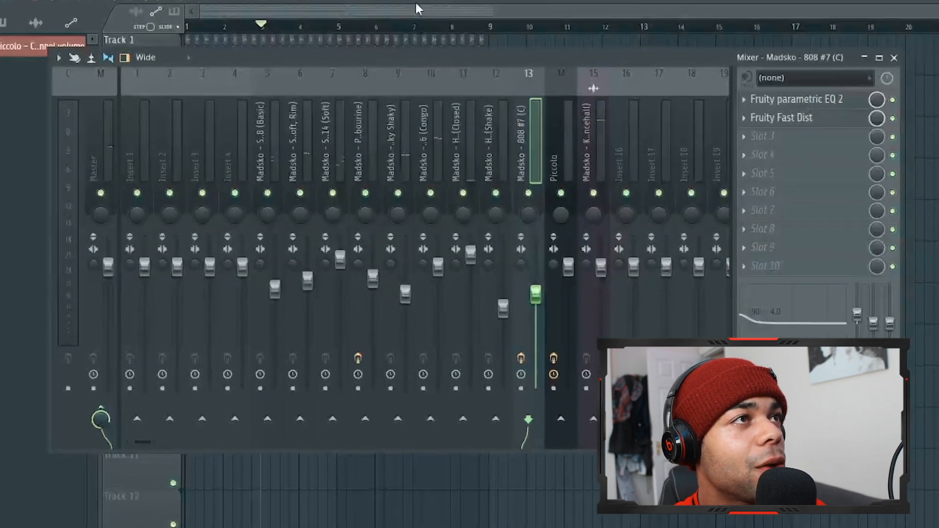
pyautogui.press('F9')
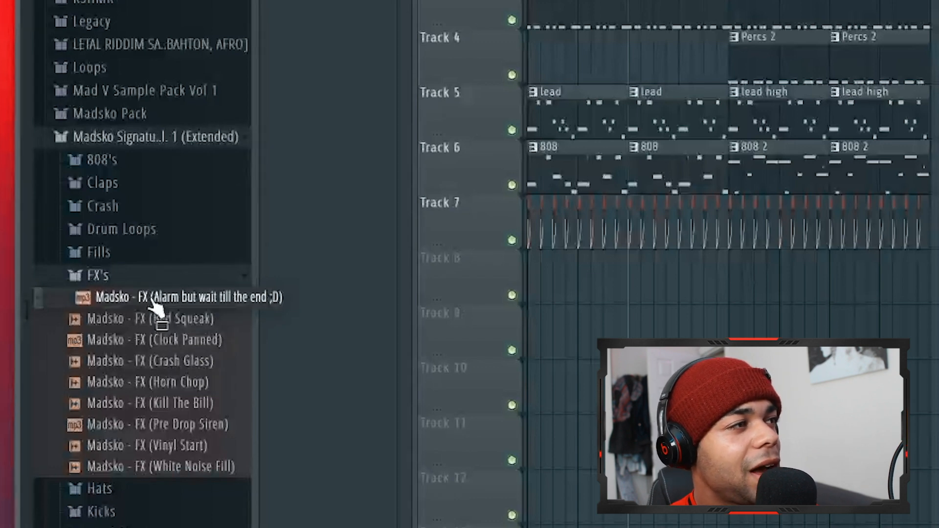
# Place the sample "Madsko - FX (Alarm but wait till the end ;D)" on playlist track 10 at bar 5 and open its channel settings
pyautogui.moveTo(156, 308); pyautogui.dragTo(750, 396)
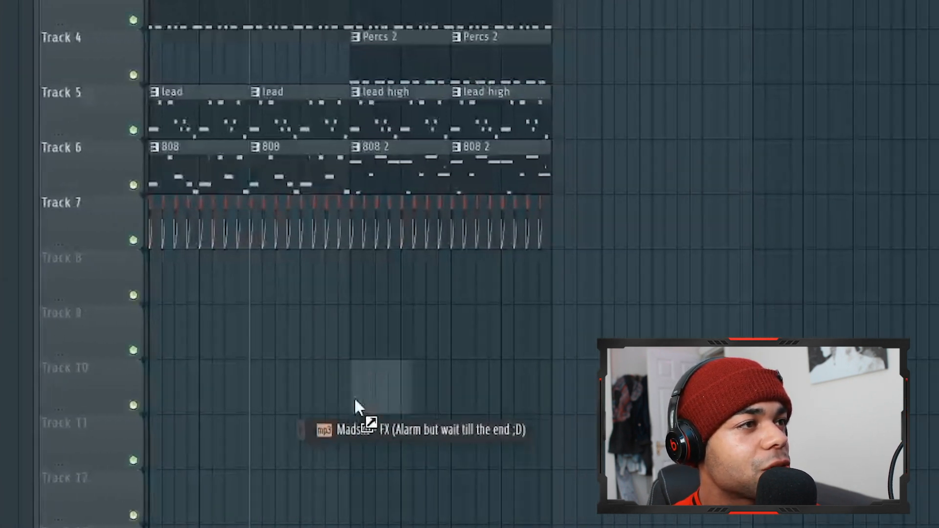
pyautogui.moveTo(370, 394); pyautogui.dragTo(374, 392)
pyautogui.doubleClick(374, 392)
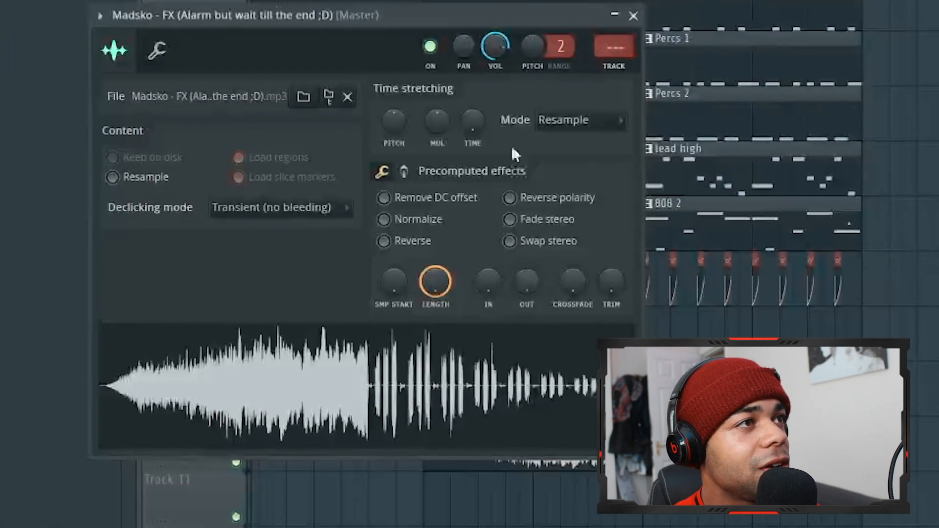
# Assign the alarm FX sample its embedded tempo of 100 BPM and set its time-stretching mode to Stretch
pyautogui.rightClick(479, 121)
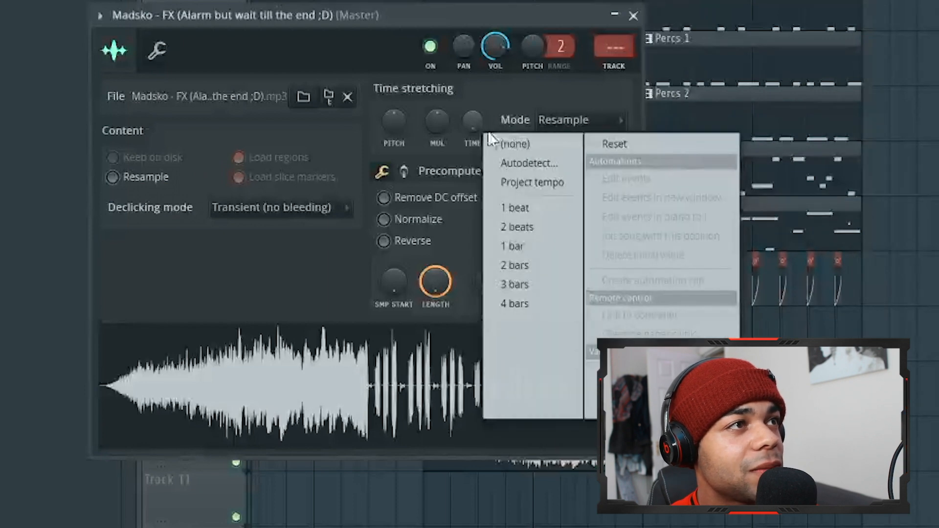
pyautogui.click(473, 118)
pyautogui.rightClick(474, 120)
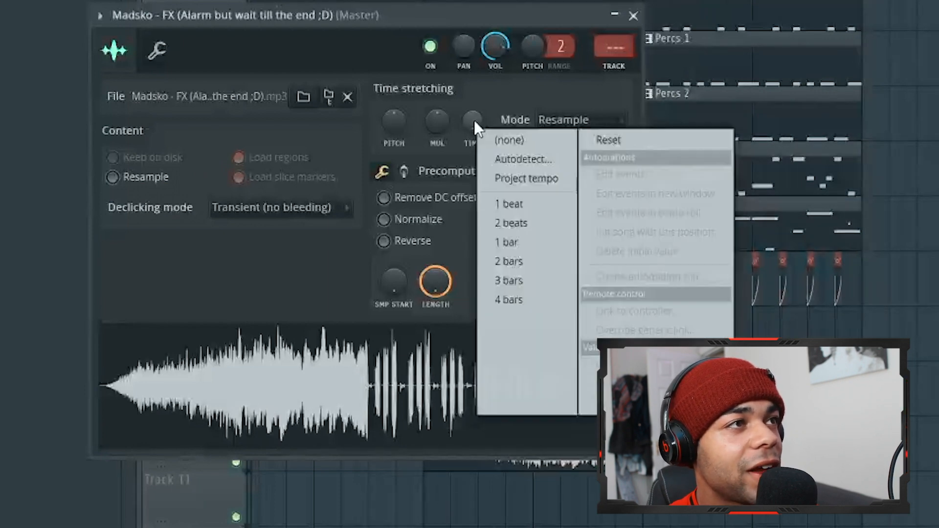
pyautogui.click(532, 161)
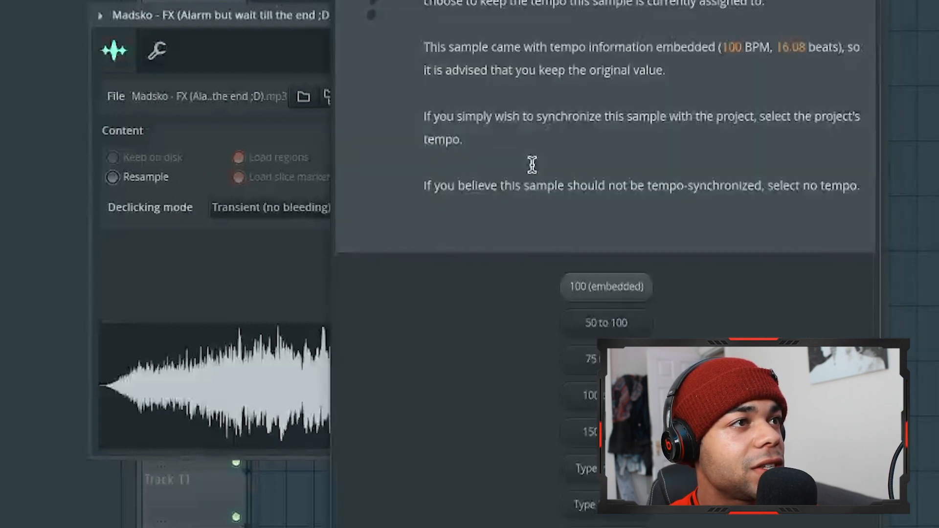
pyautogui.click(595, 288)
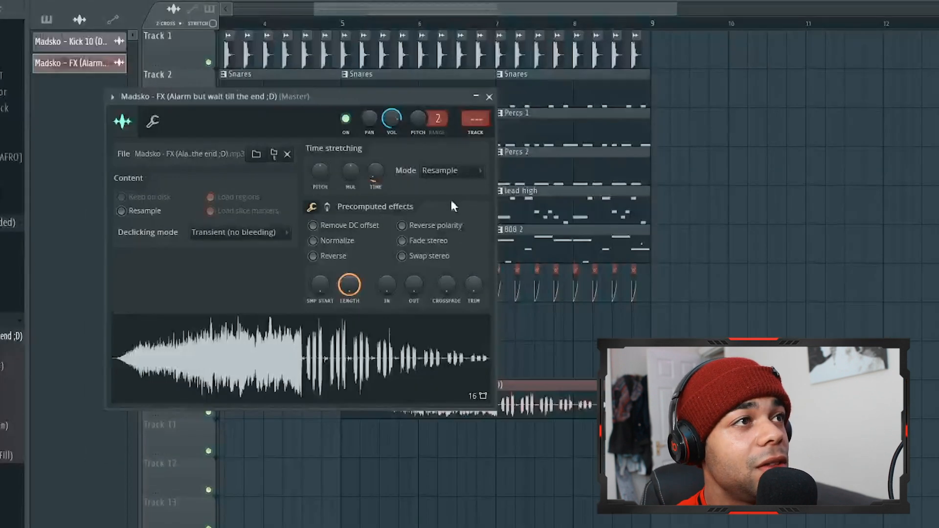
pyautogui.click(433, 171)
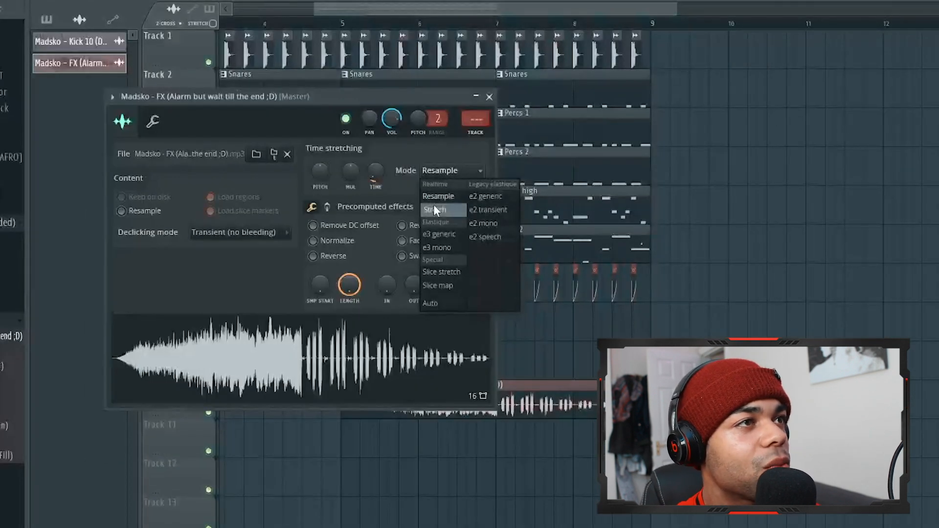
pyautogui.click(434, 206)
# Route the alarm FX to mixer track 16 and lower that track's volume strongly while playing back from before bar 5
pyautogui.click(478, 130)
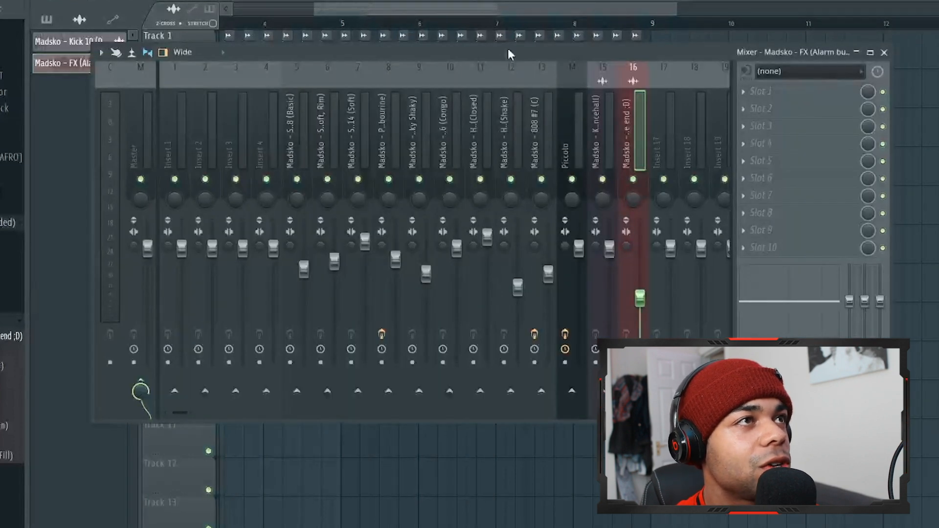
pyautogui.press('F9')
pyautogui.scroll(5, 505, 405)
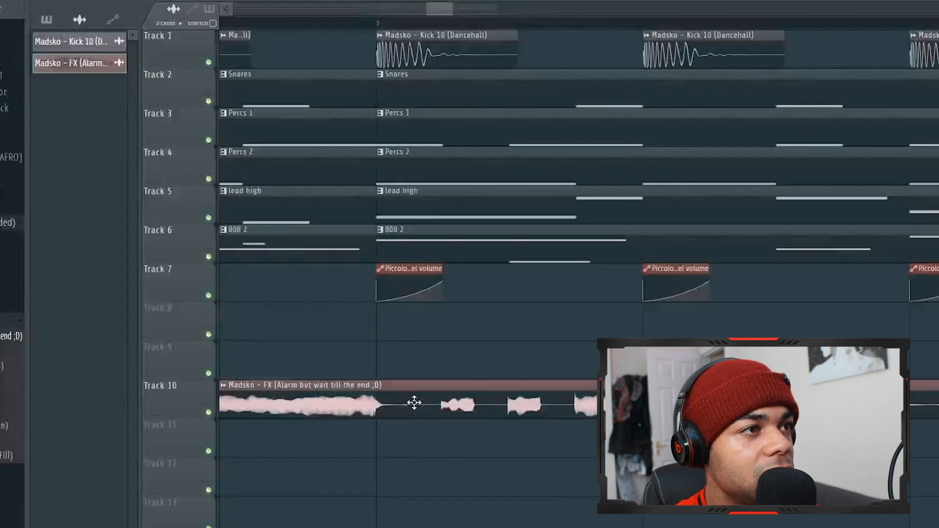
pyautogui.scroll(-6, 495, 413)
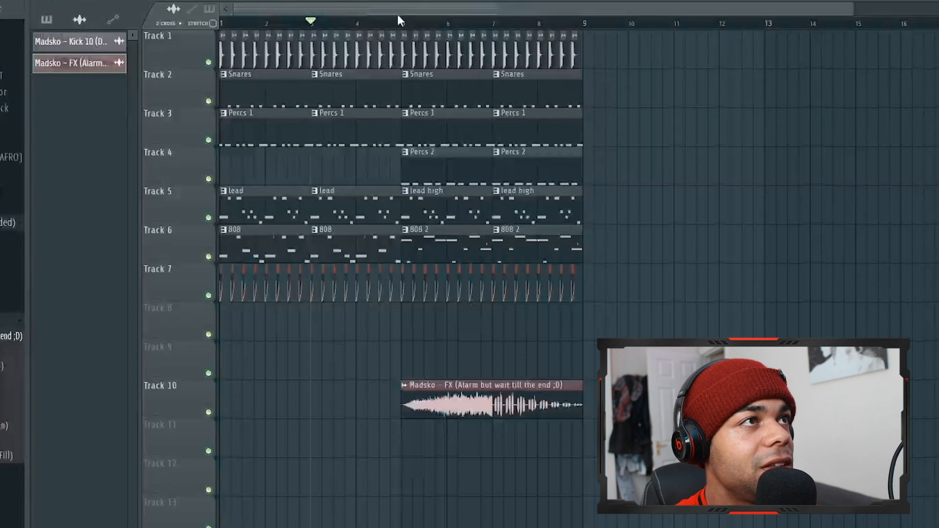
pyautogui.press('space')
pyautogui.press('F9')
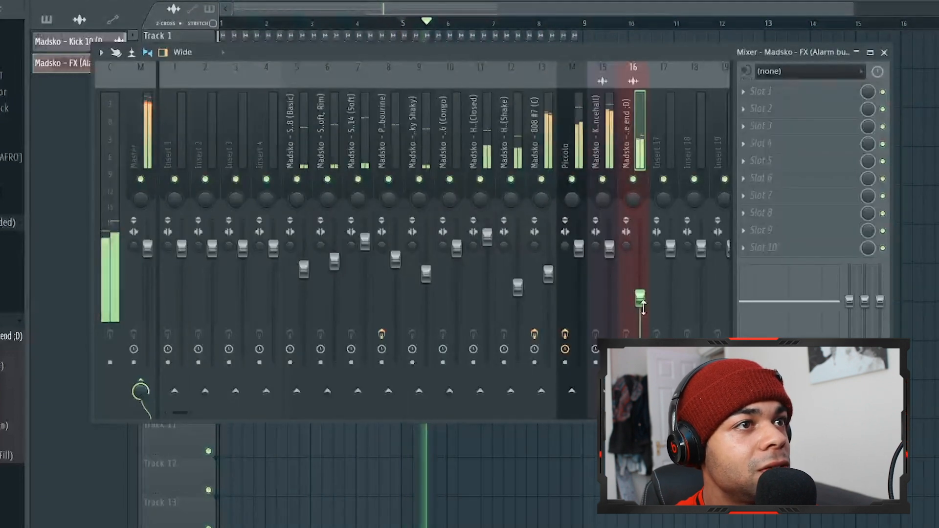
pyautogui.moveTo(640, 321); pyautogui.dragTo(640, 334)
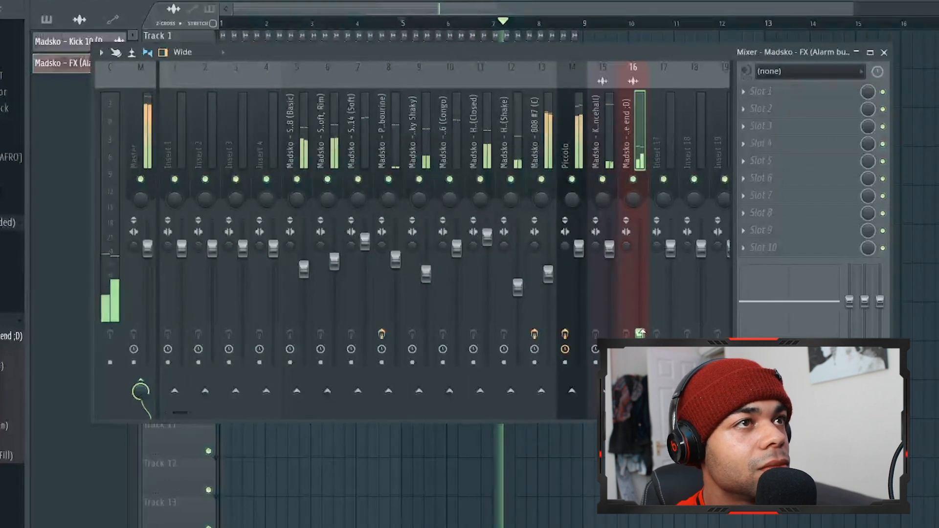
pyautogui.click(498, 11)
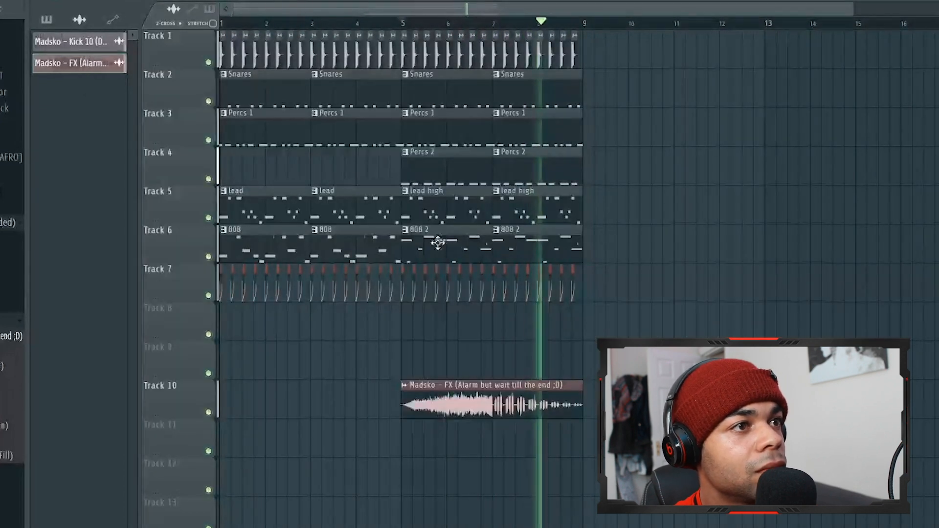
pyautogui.press('space')
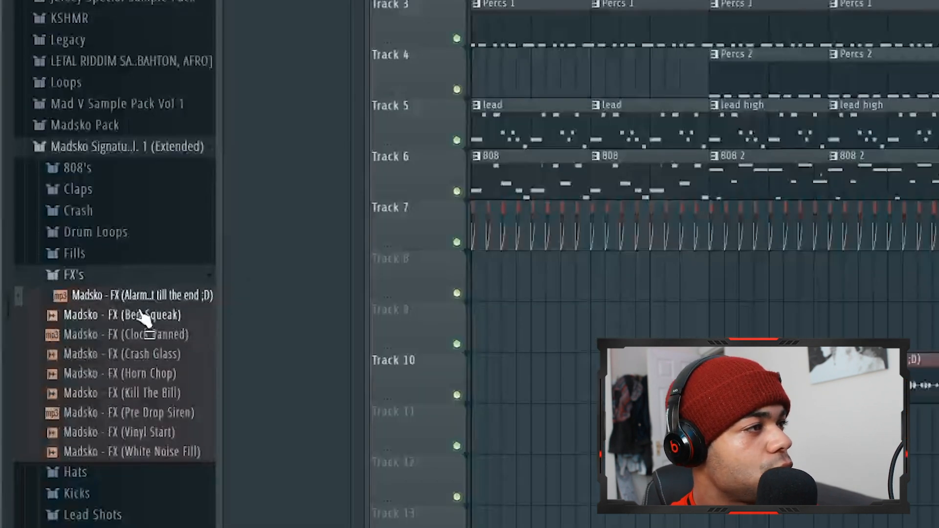
# Place "Madsko - Sweep Down (Noisefall)" from the Sweeps & Impacts folder on playlist track 12, aligned to the start of bar 1
pyautogui.click(108, 278)
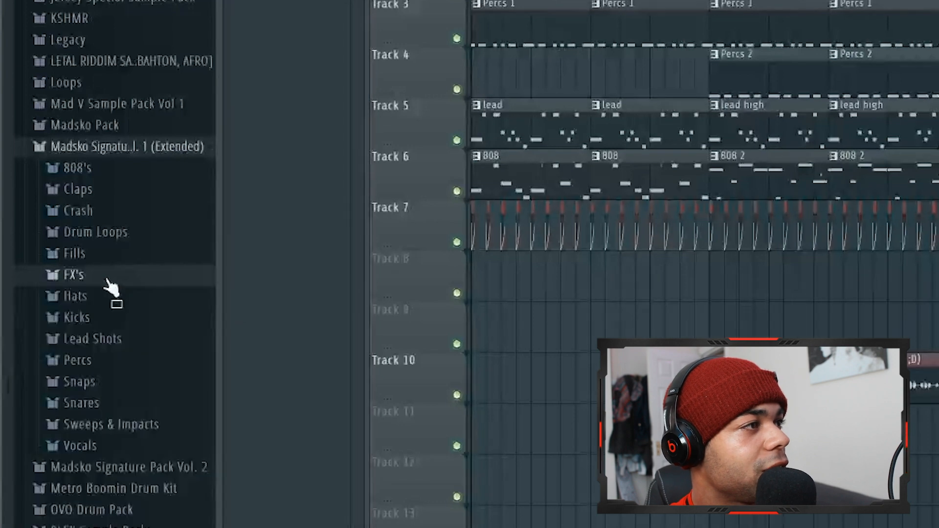
pyautogui.click(120, 425)
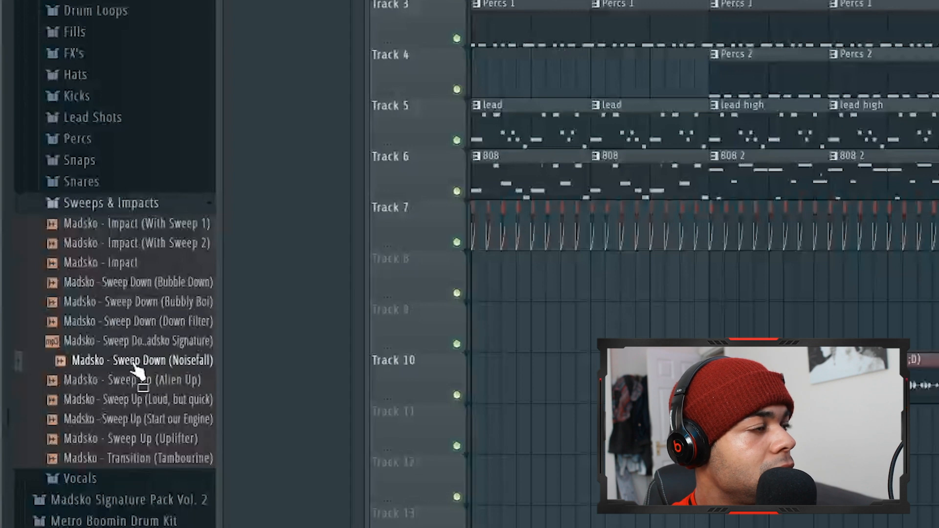
pyautogui.moveTo(137, 366); pyautogui.dragTo(485, 478)
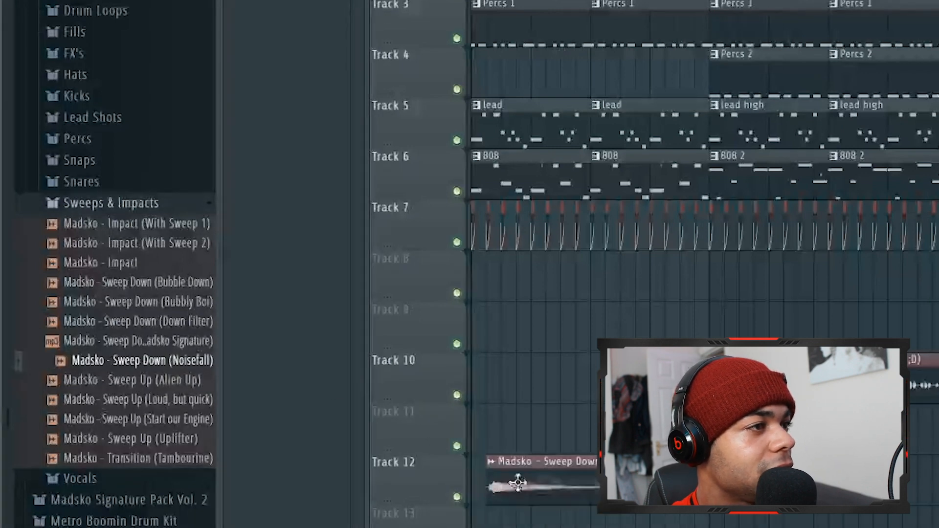
pyautogui.scroll(3, 487, 479)
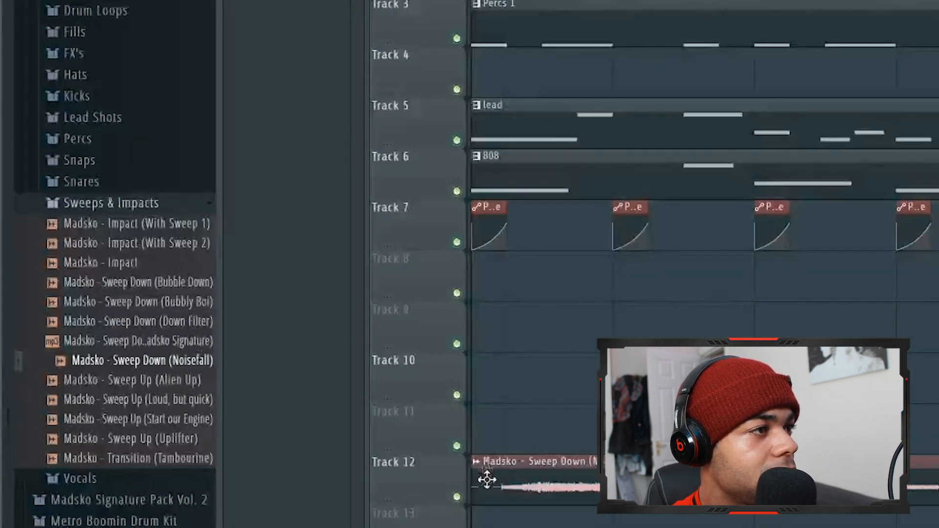
pyautogui.moveTo(473, 488)
pyautogui.mouseDown()
pyautogui.moveTo(508, 489)
pyautogui.moveTo(480, 493)
pyautogui.mouseUp()
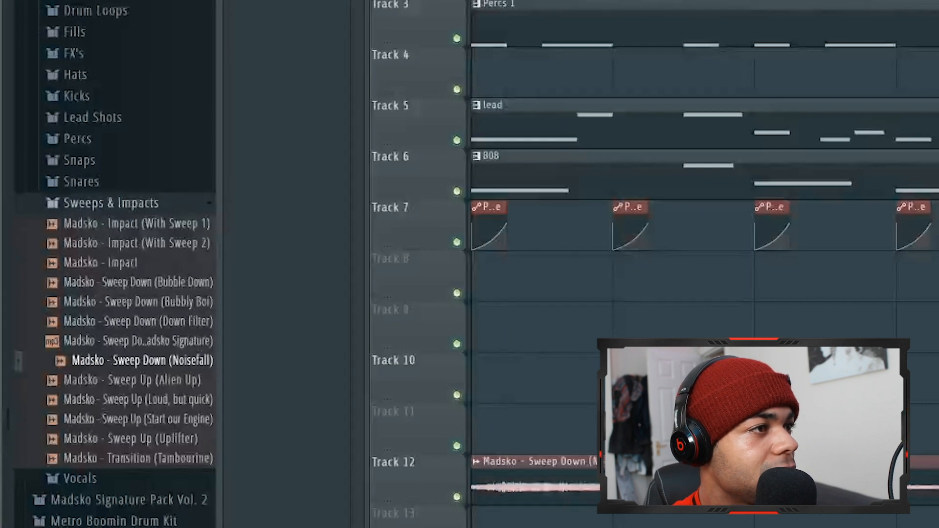
pyautogui.scroll(-4, 479, 489)
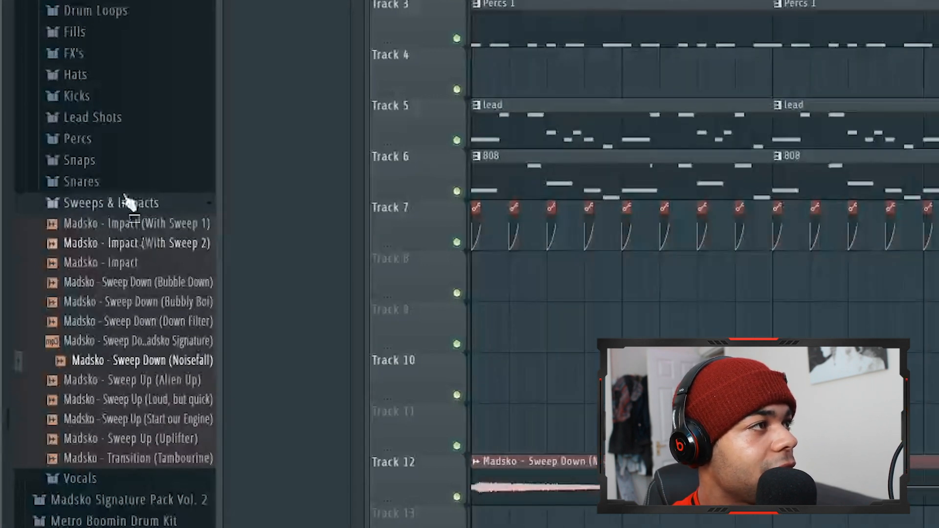
# Audition the samples in the Crash folder and place "Madsko - Crash 3" on playlist track 13 with its hit at bar 5
pyautogui.click(84, 0)
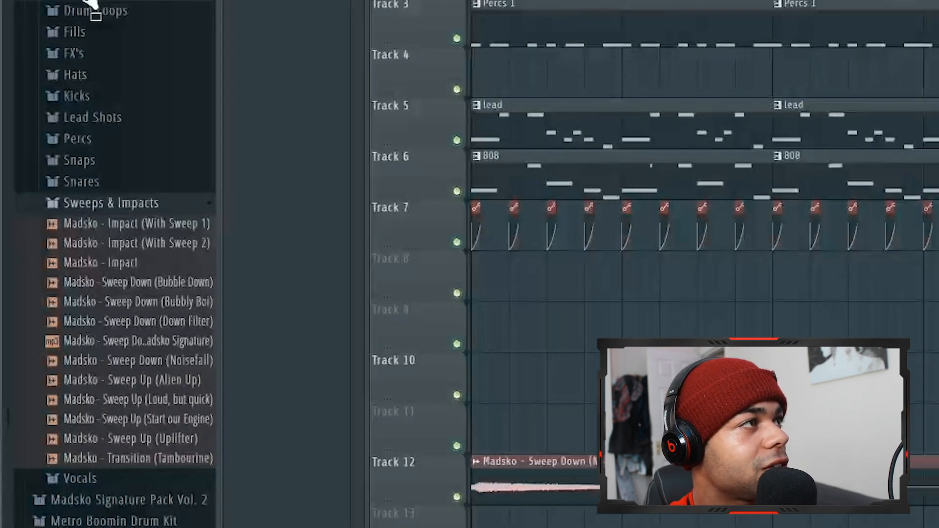
pyautogui.click(138, 16)
pyautogui.click(139, 34)
pyautogui.click(142, 56)
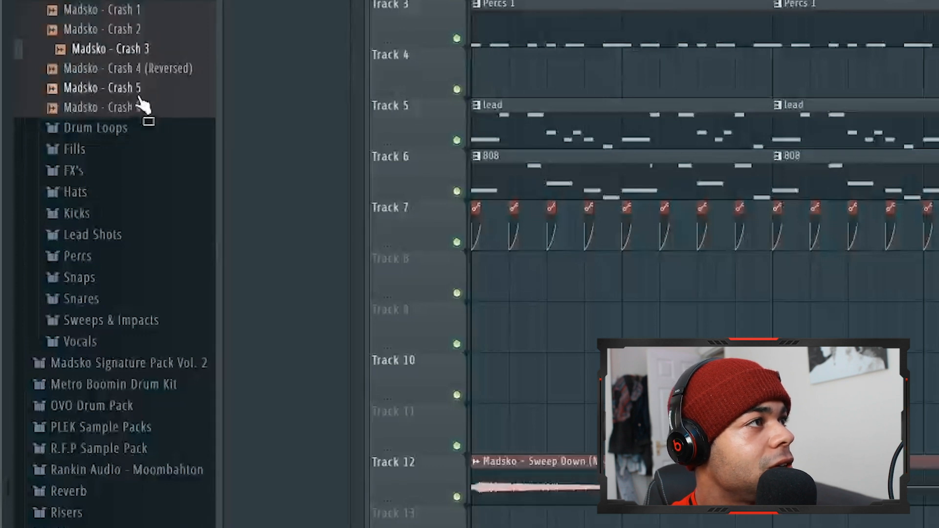
pyautogui.click(140, 94)
pyautogui.click(141, 105)
pyautogui.click(137, 55)
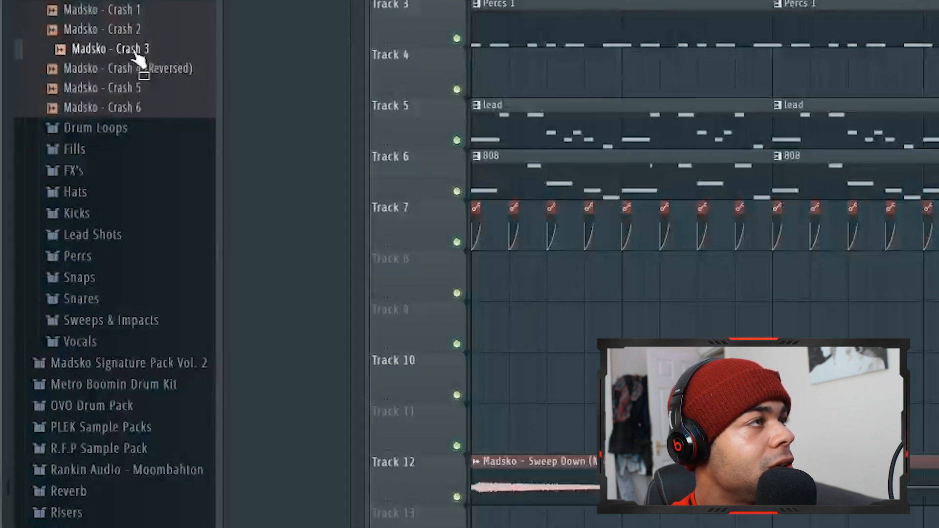
pyautogui.moveTo(136, 49); pyautogui.dragTo(396, 396)
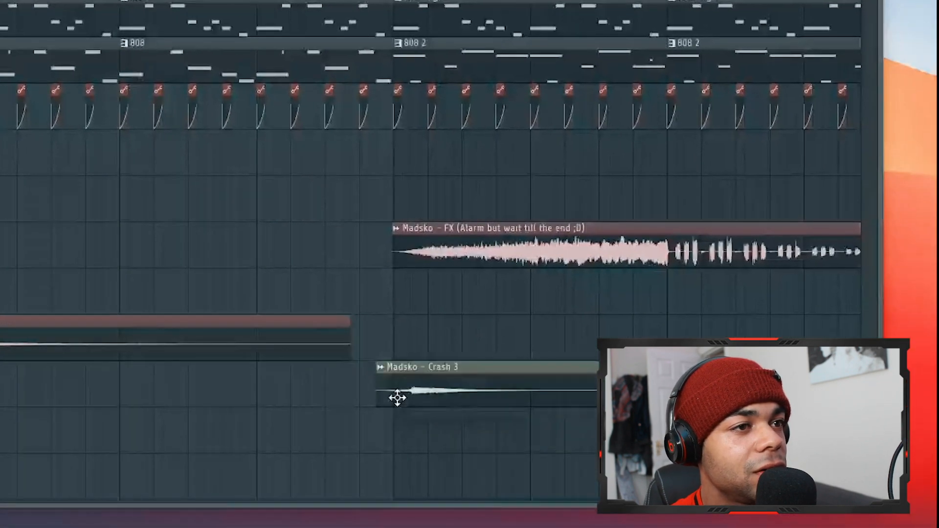
pyautogui.scroll(4, 396, 397)
pyautogui.moveTo(497, 390); pyautogui.dragTo(430, 390)
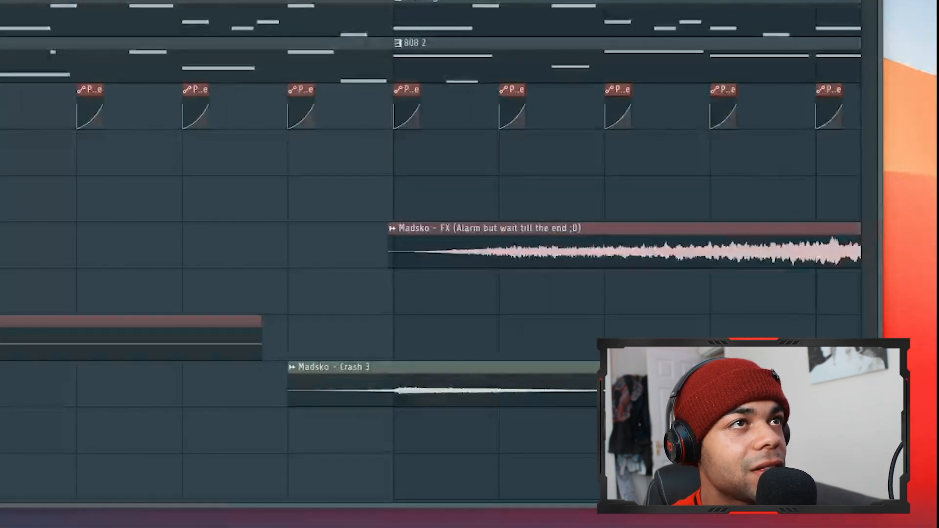
# Split the Crash 3 clip at bar 5 and place a copy of its hit portion at bar 1 on track 13
pyautogui.press('space')
pyautogui.press('space')
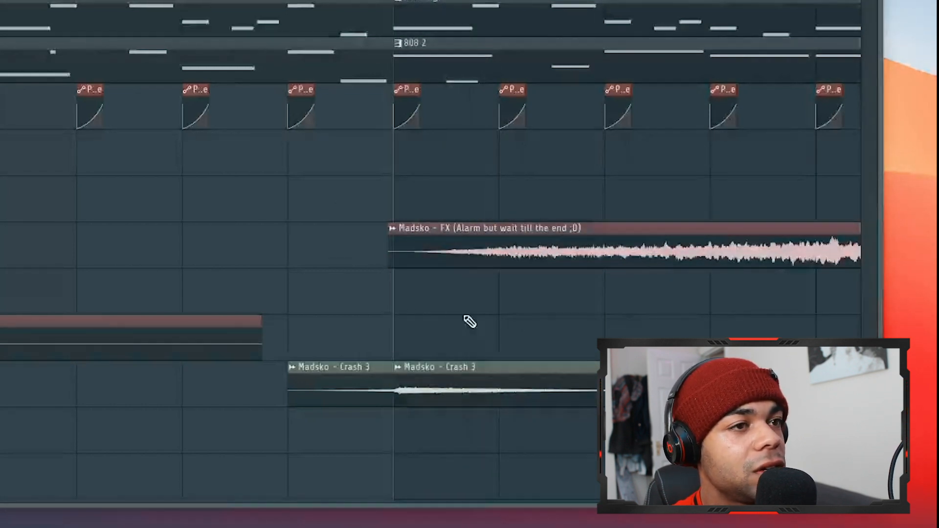
pyautogui.scroll(-4, 454, 386)
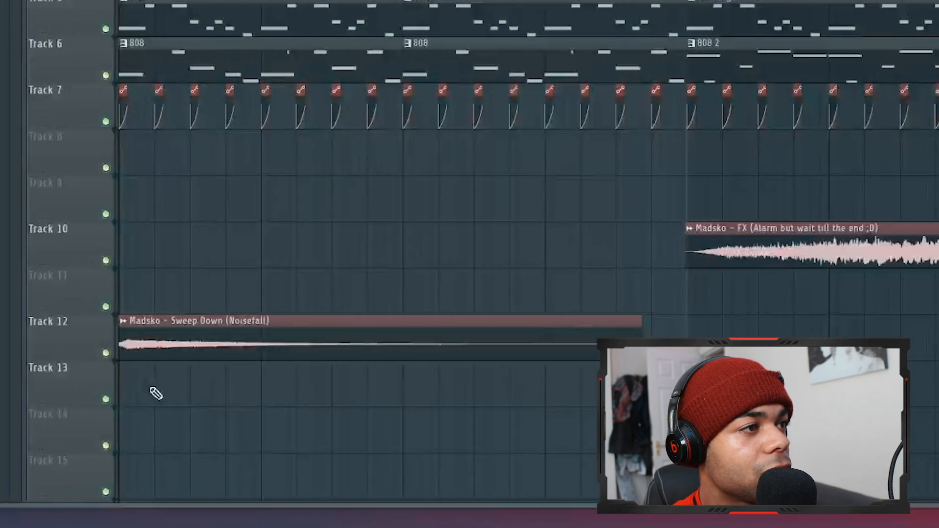
pyautogui.click(157, 388)
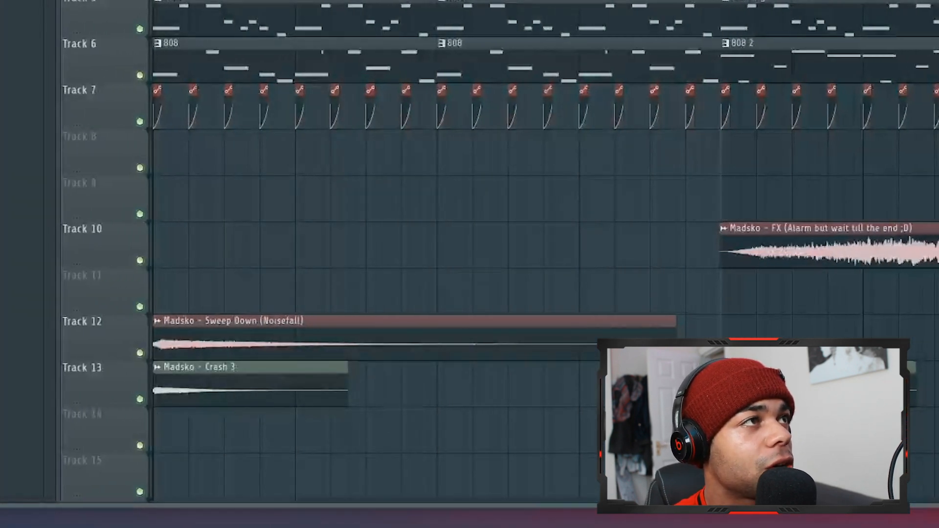
# Set the Sweep Down (Noisefall) sample's time-stretching mode to Stretch and route it to mixer track 17
pyautogui.press('space')
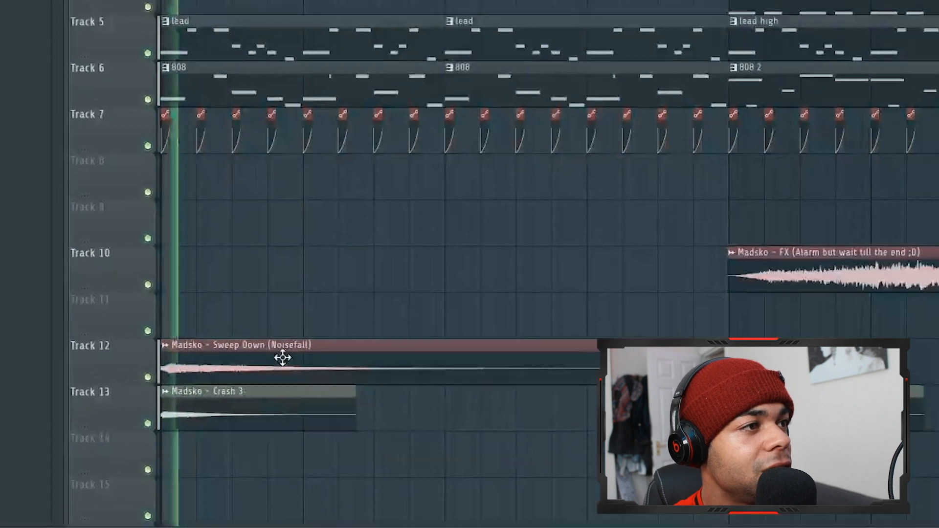
pyautogui.doubleClick(270, 331)
pyautogui.press('space')
pyautogui.click(494, 120)
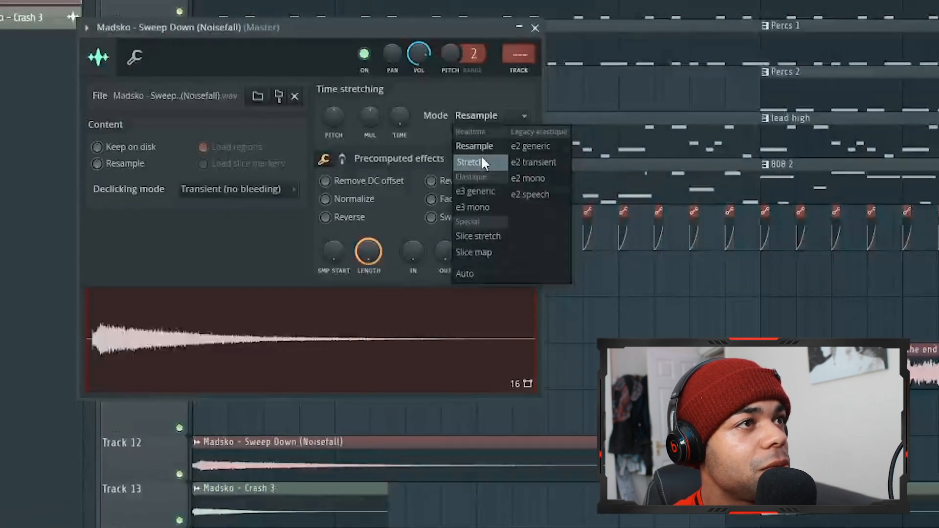
pyautogui.click(481, 155)
pyautogui.click(519, 55)
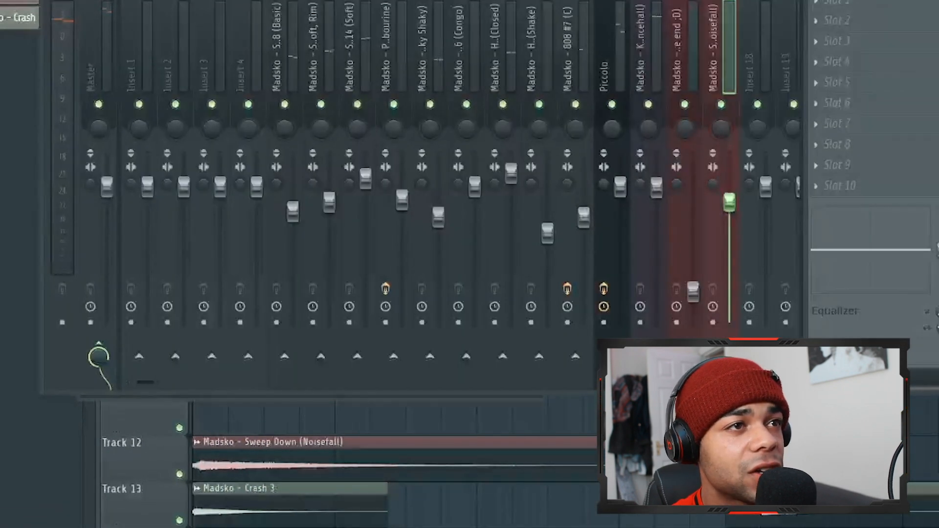
# Lower the volume of the Noisefall sweep's mixer track and check the balance in playback
pyautogui.moveTo(730, 257); pyautogui.dragTo(730, 264)
pyautogui.press('space')
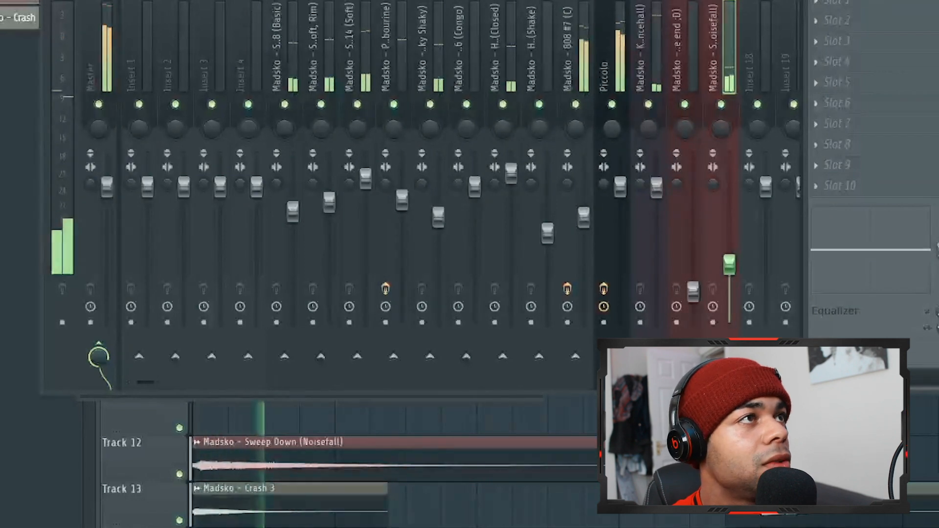
pyautogui.press('F9')
pyautogui.press('space')
# Route Crash 3 to mixer track 18, raise its volume slightly during playback, and return to the full arrangement
pyautogui.doubleClick(295, 511)
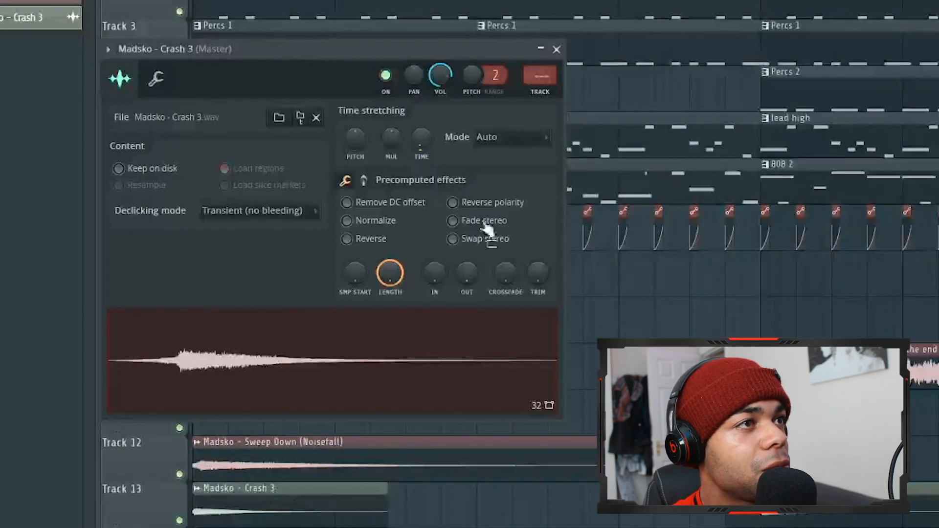
pyautogui.click(547, 92)
pyautogui.press('space')
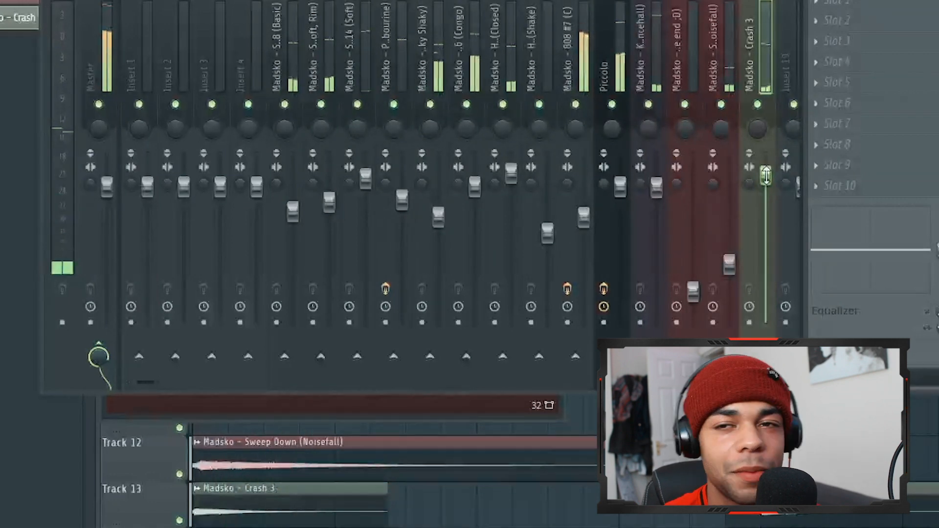
pyautogui.press('space')
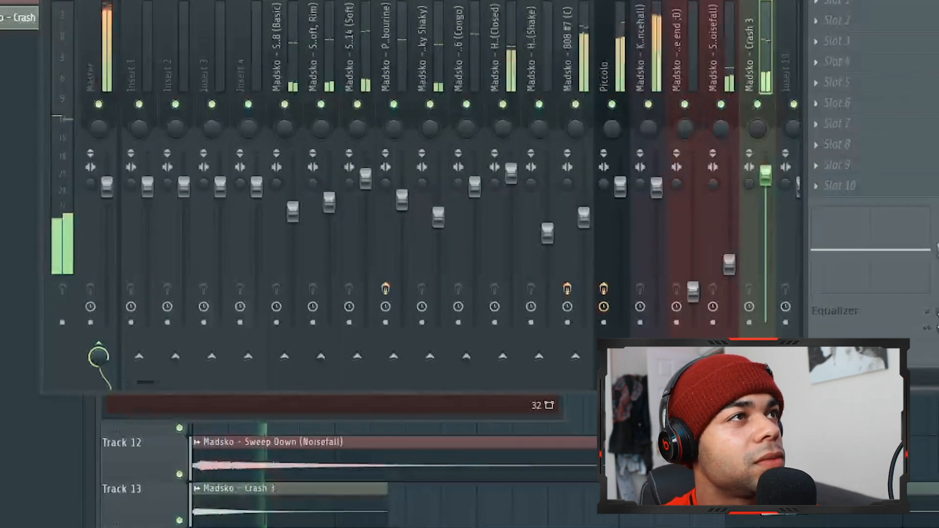
pyautogui.press('F5')
pyautogui.scroll(-5, 539, 392)
pyautogui.press('space')
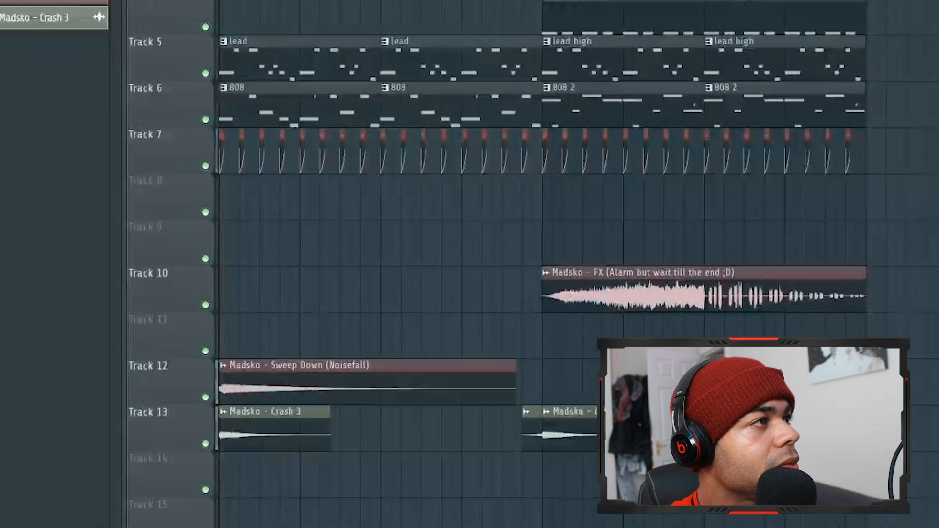
# Place the FX (White Noise Fill) sample from the sample pack's FX's folder at bar 1 on track 14
pyautogui.click(63, 13)
pyautogui.click(184, 76)
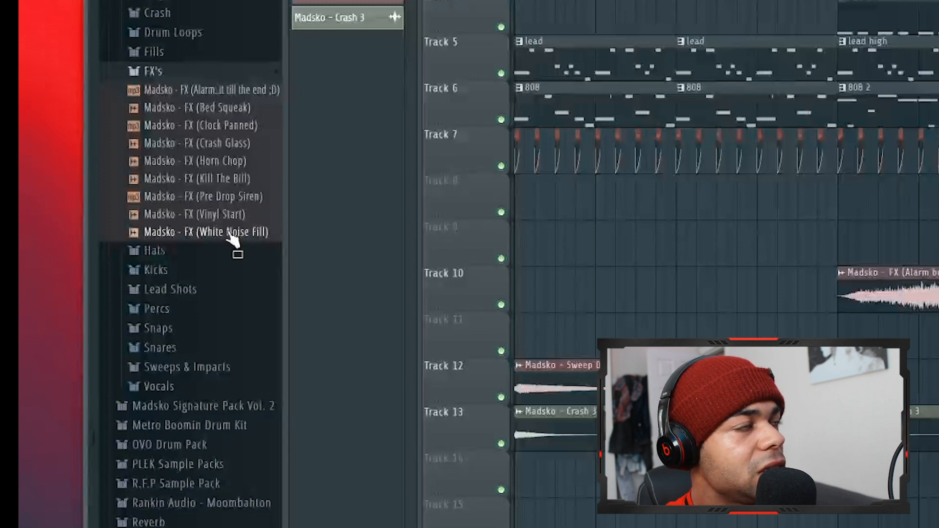
pyautogui.moveTo(232, 239); pyautogui.dragTo(554, 508)
pyautogui.moveTo(272, 416); pyautogui.dragTo(274, 385)
pyautogui.scroll(4, 273, 385)
pyautogui.scroll(1, 273, 385)
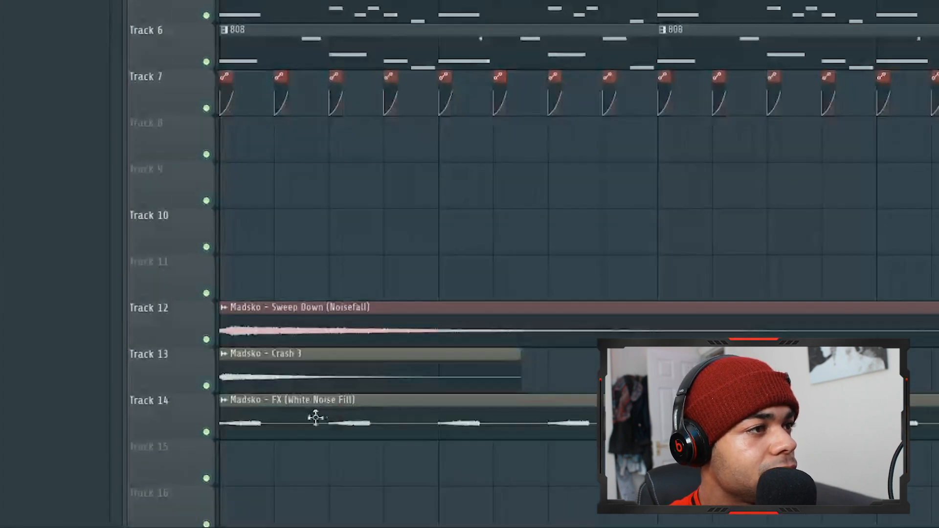
# Route the White Noise Fill sample to mixer track 19 and lower that track's volume during playback
pyautogui.press('space')
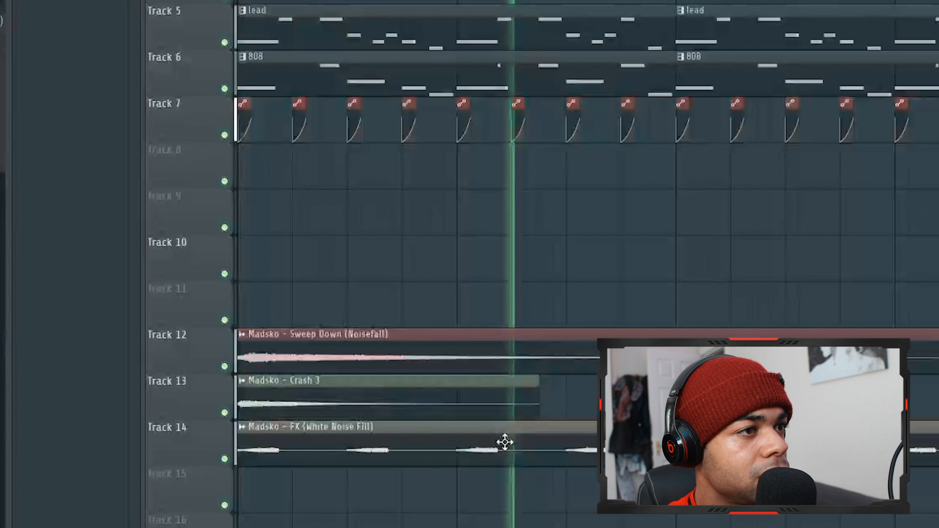
pyautogui.doubleClick(487, 414)
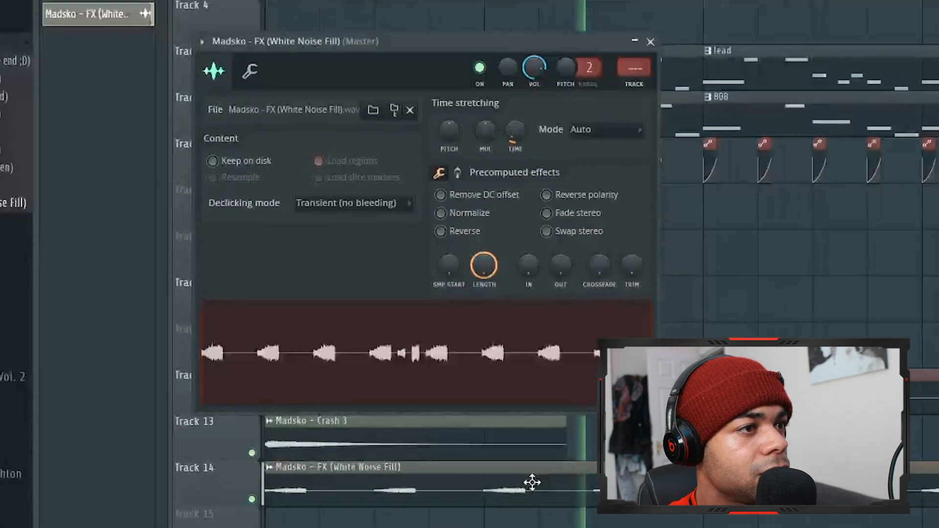
pyautogui.hotkey('ctrl', 'l')
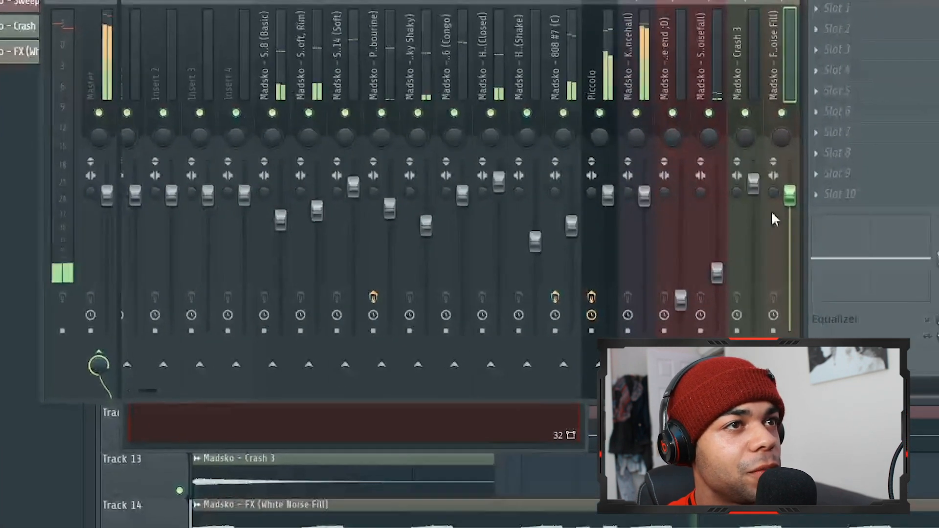
pyautogui.moveTo(789, 225); pyautogui.dragTo(759, 241)
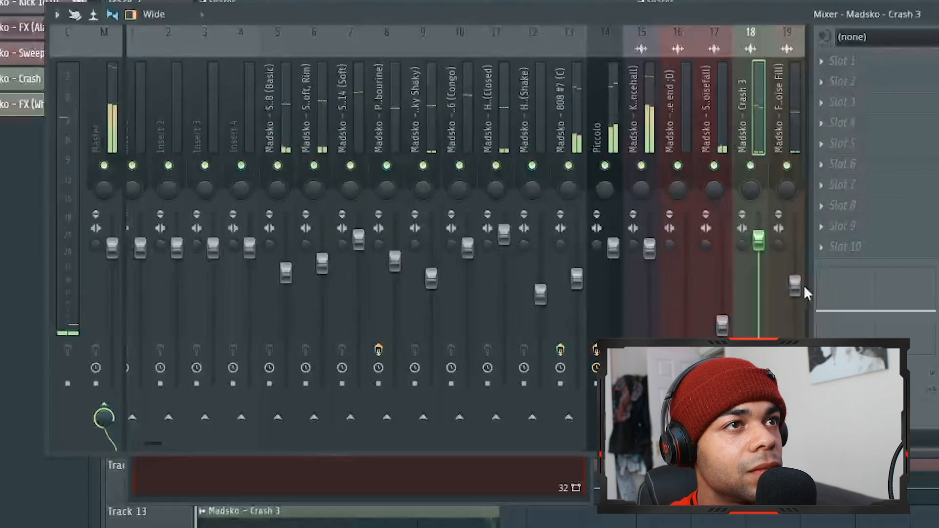
pyautogui.moveTo(796, 285); pyautogui.dragTo(801, 296)
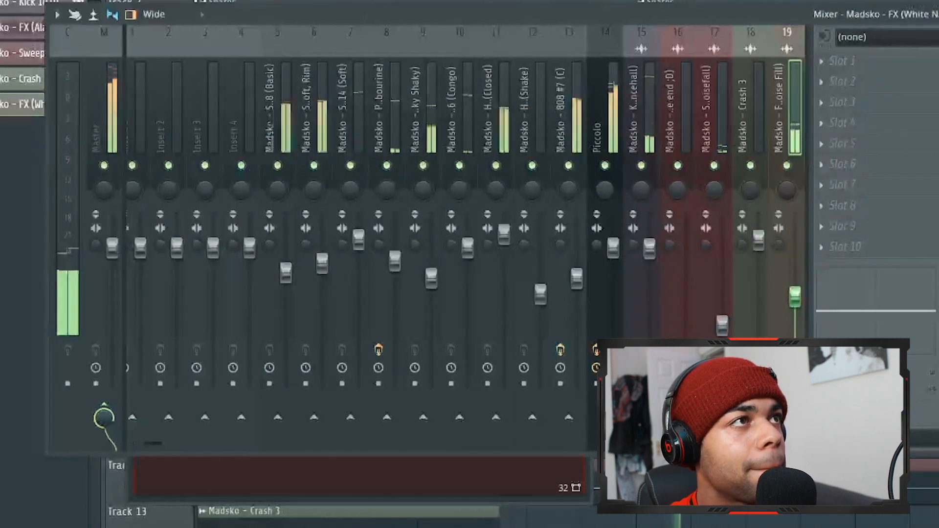
pyautogui.press('F9')
# Lower the volume of Crash 3's mixer track 18 while the arrangement plays
pyautogui.scroll(-2, 629, 209)
pyautogui.scroll(-2, 629, 209)
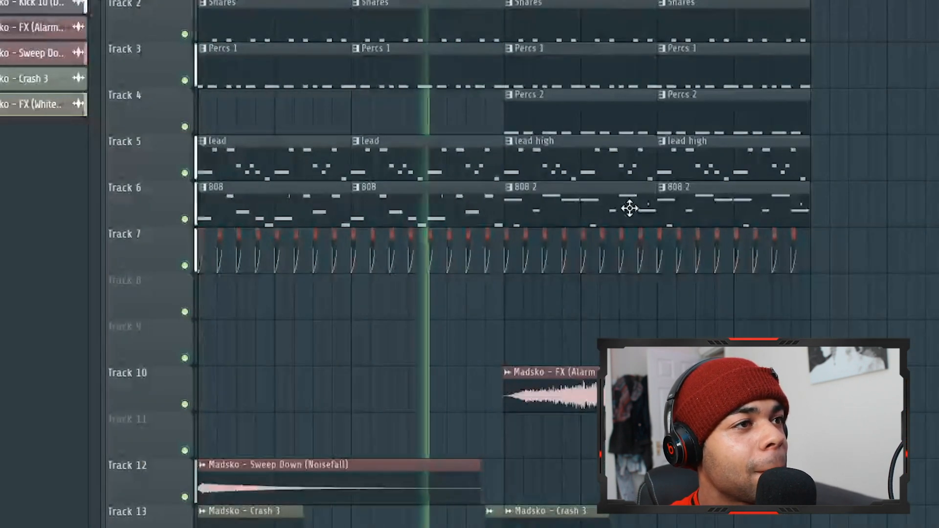
pyautogui.scroll(1, 630, 209)
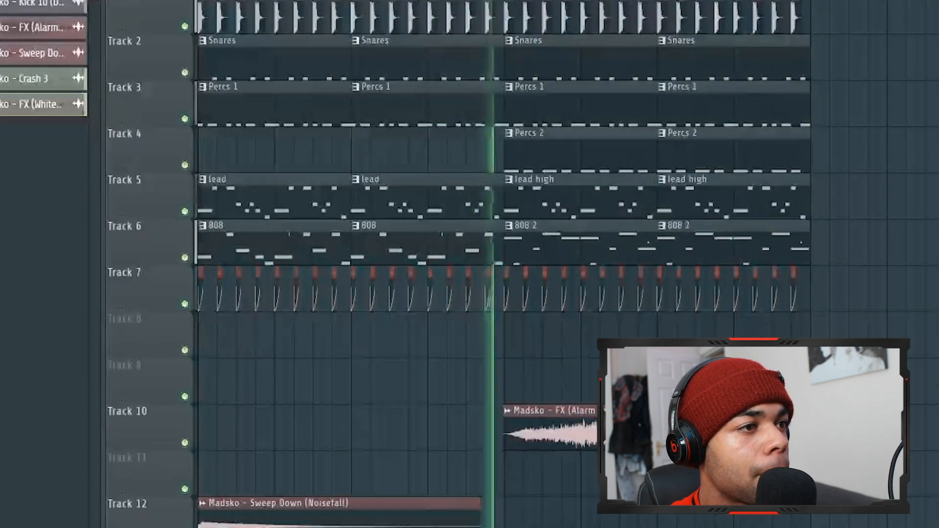
pyautogui.doubleClick(39, 78)
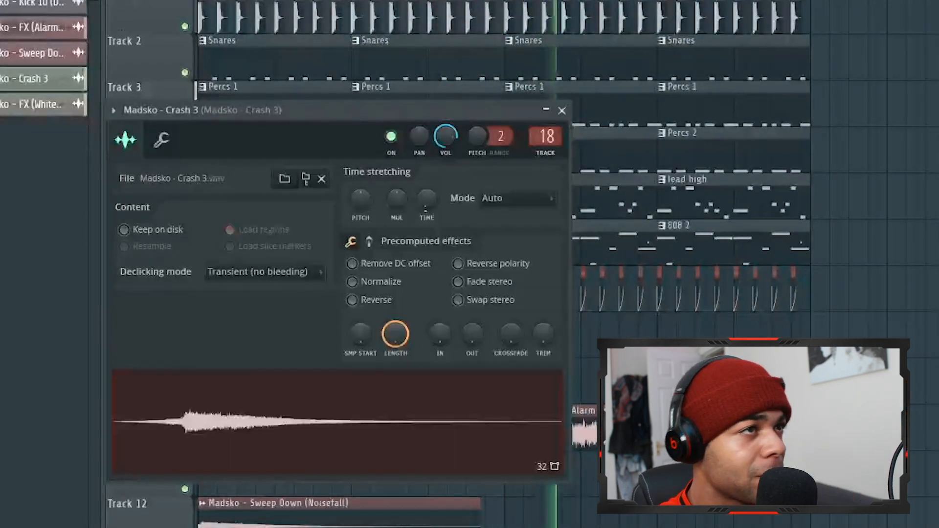
pyautogui.click(547, 136)
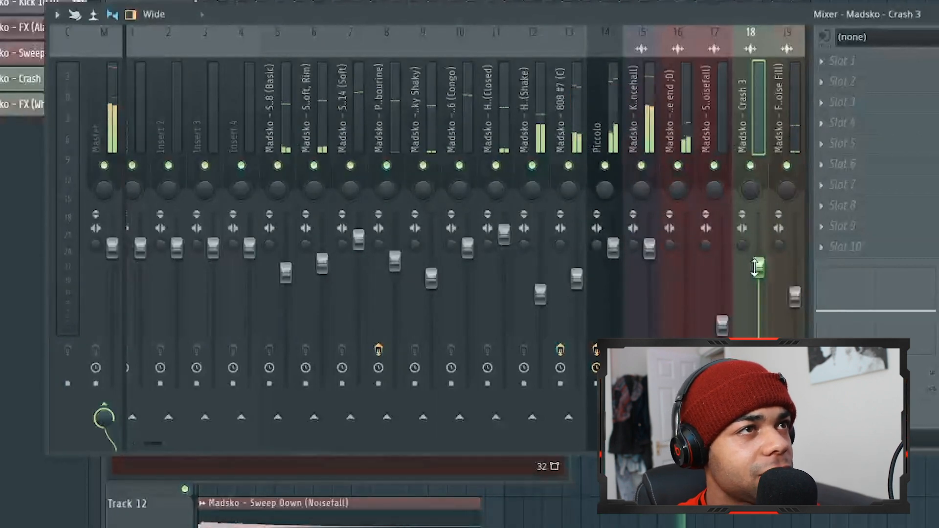
pyautogui.press('F5')
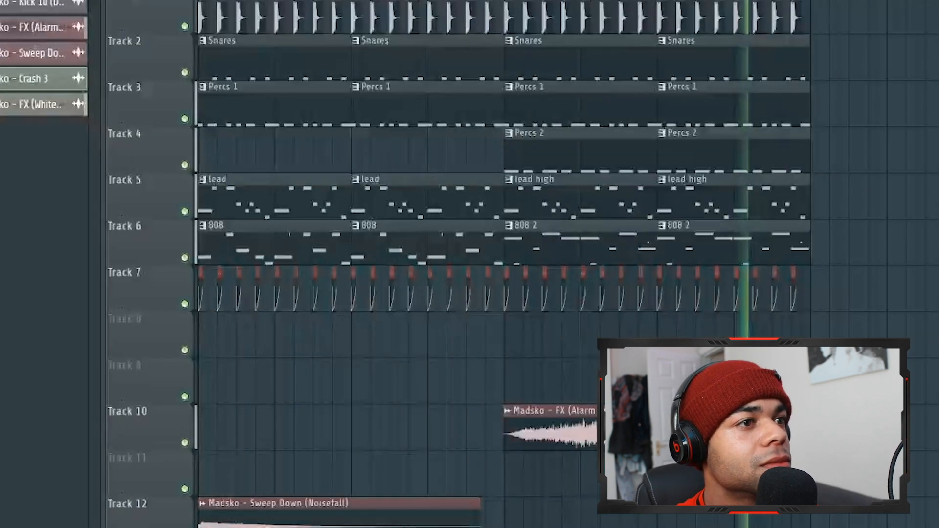
# Add the Sweep Up (Uplifter), Sweep Up (Loud, but quick) and Transition (Tambourine) samples around bar 5 on tracks 15 to 17
pyautogui.scroll(-3, 692, 224)
pyautogui.scroll(-4, 528, 314)
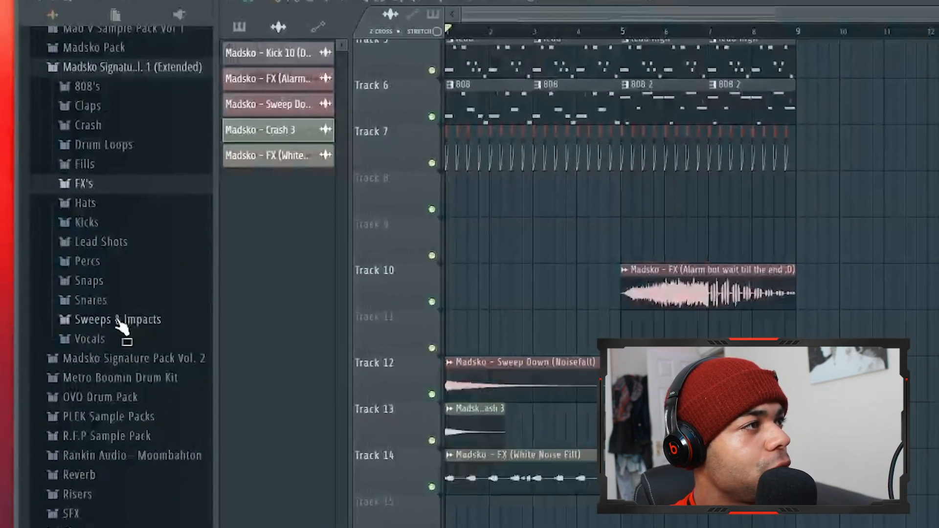
pyautogui.click(111, 324)
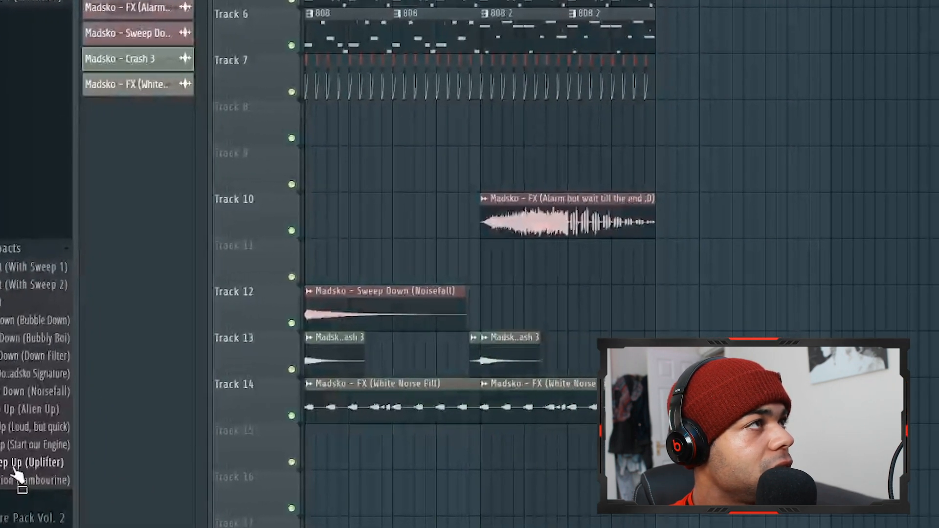
pyautogui.moveTo(18, 474); pyautogui.dragTo(481, 455)
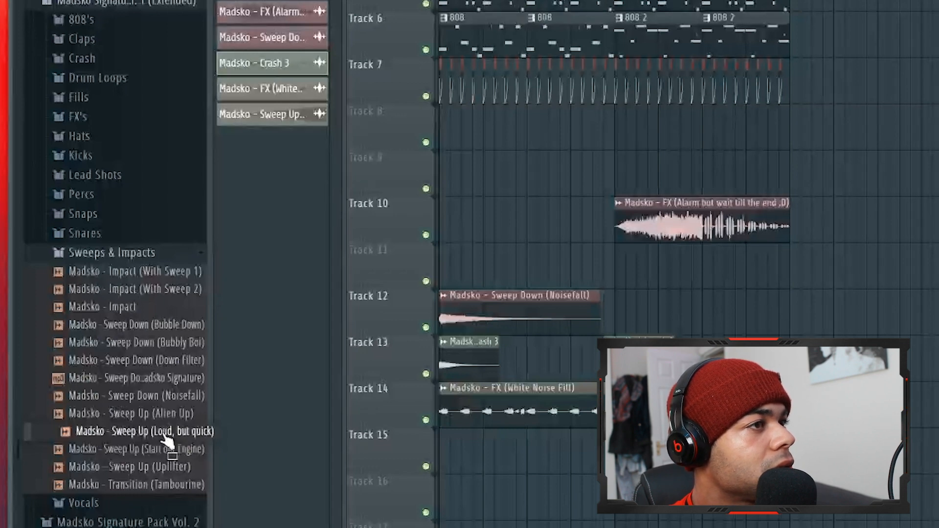
pyautogui.moveTo(166, 439); pyautogui.dragTo(631, 527)
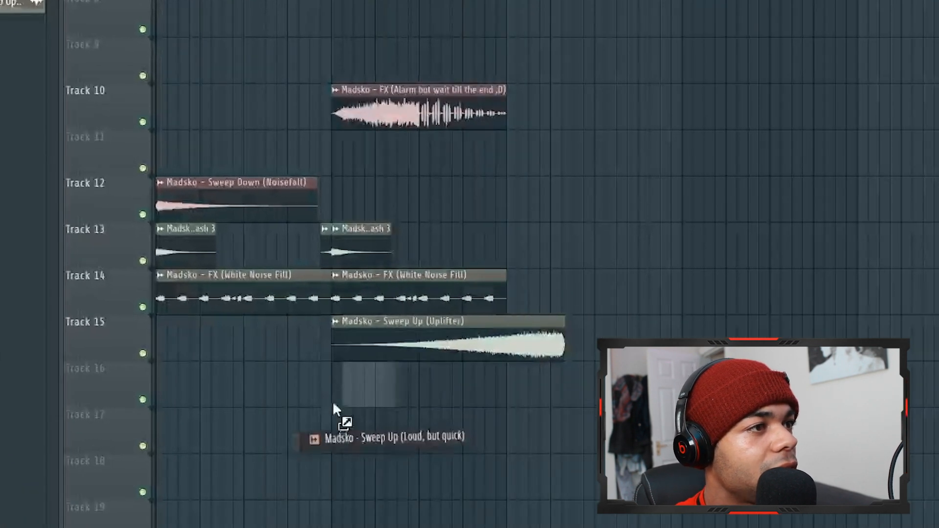
pyautogui.moveTo(333, 405); pyautogui.dragTo(332, 398)
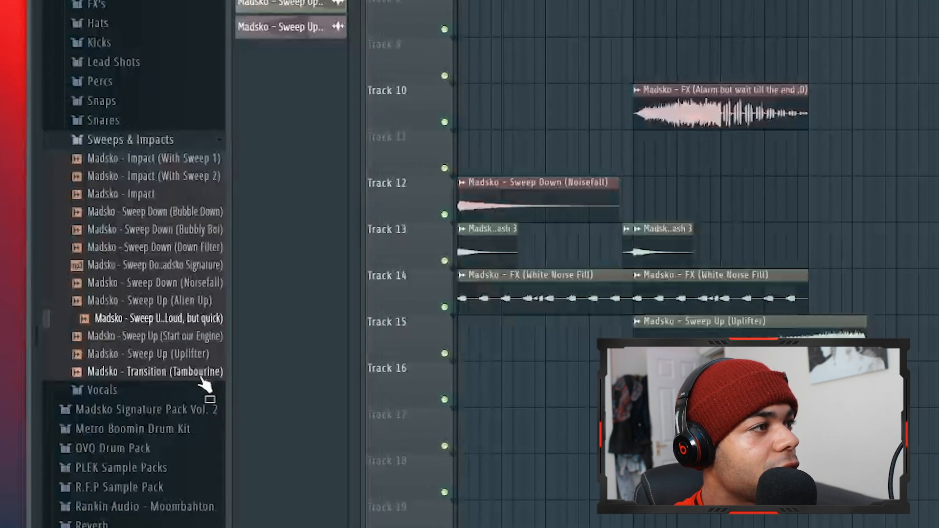
pyautogui.moveTo(205, 384); pyautogui.dragTo(629, 438)
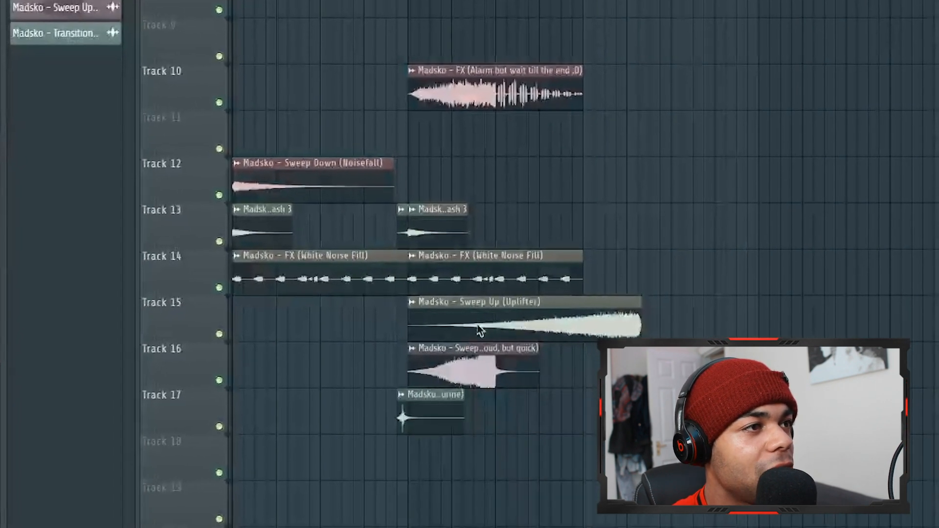
# Fit the Sweep Up (Uplifter) sample to the project tempo using the 75 to 150 BPM detection range
pyautogui.scroll(4, 489, 335)
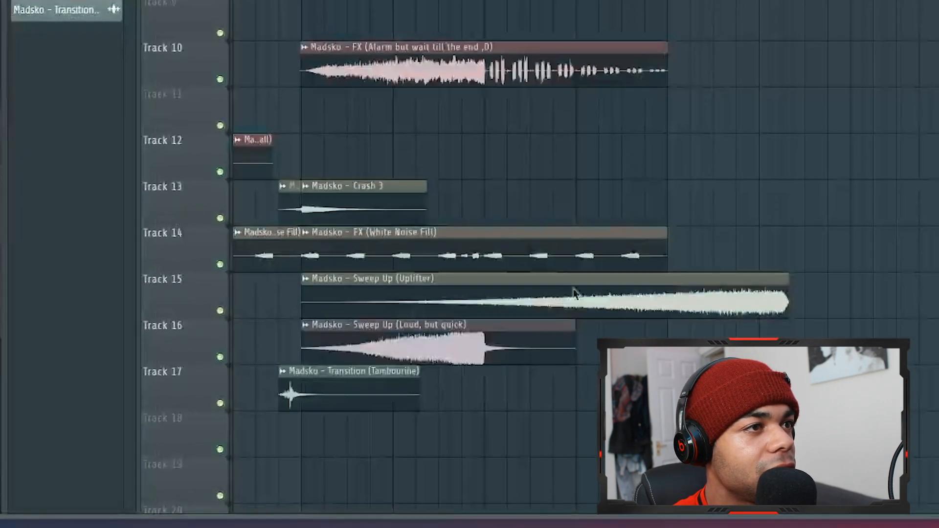
pyautogui.doubleClick(708, 281)
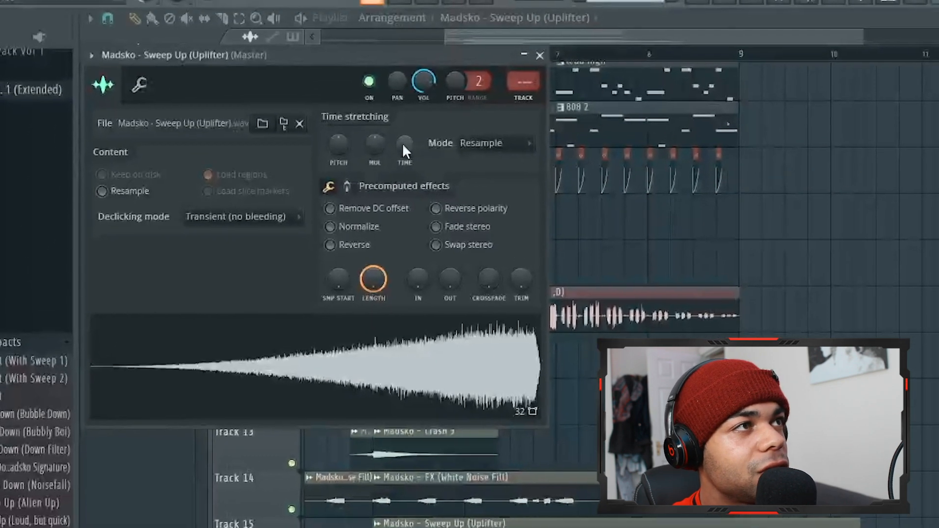
pyautogui.rightClick(404, 144)
pyautogui.click(429, 178)
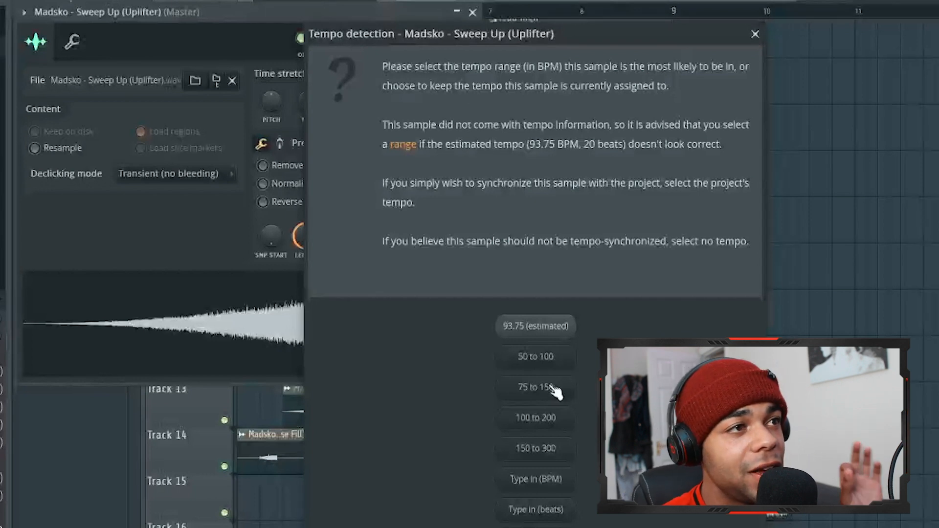
pyautogui.click(536, 387)
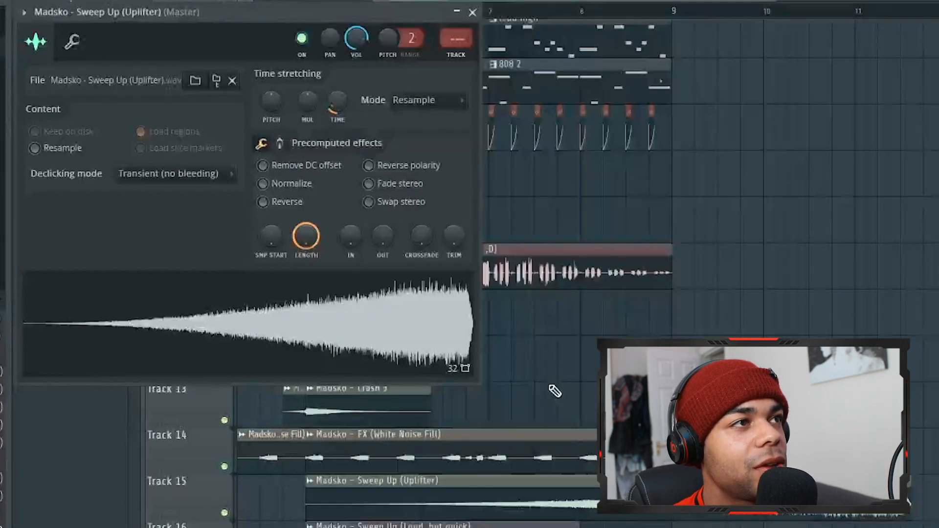
pyautogui.click(464, 55)
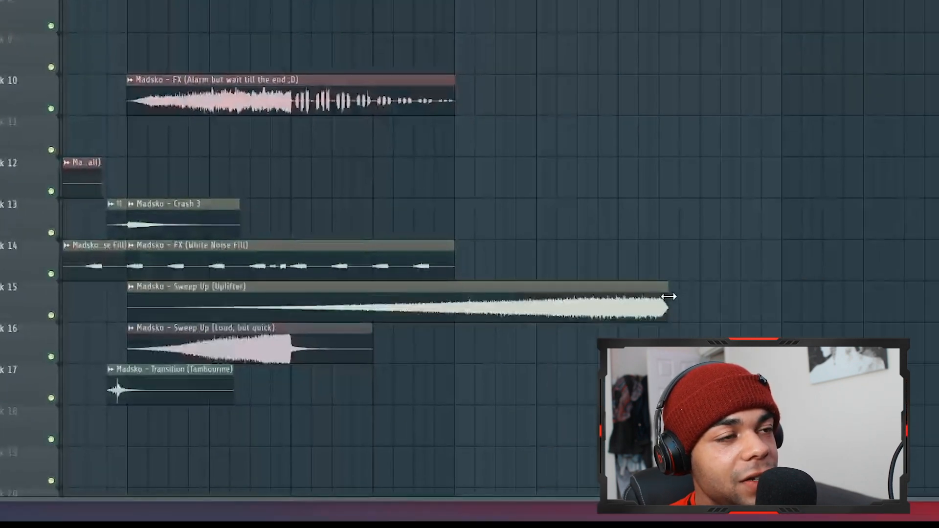
# Stretch the Uplifter clip to end at bar 9 and move the Sweep Up (Loud, but quick) clip to start at bar 7
pyautogui.moveTo(669, 297); pyautogui.dragTo(466, 308)
pyautogui.scroll(4, 457, 313)
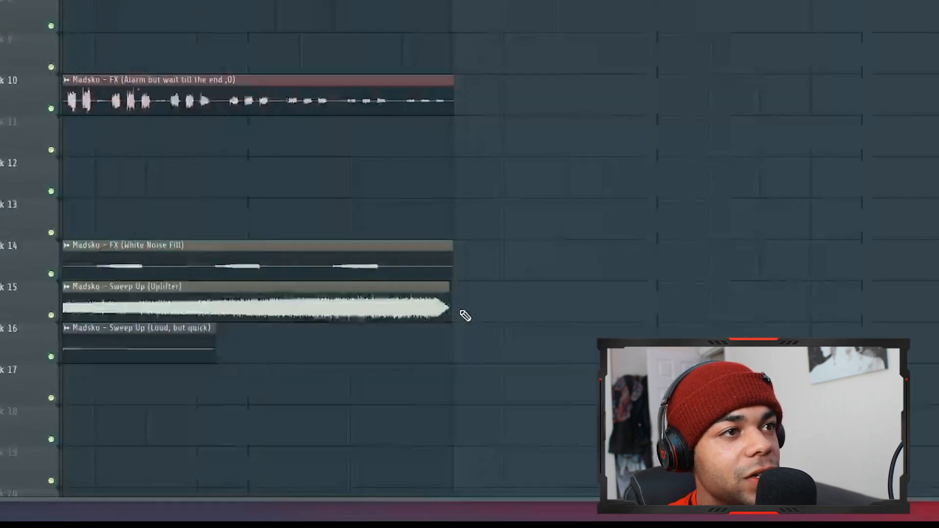
pyautogui.scroll(2, 395, 295)
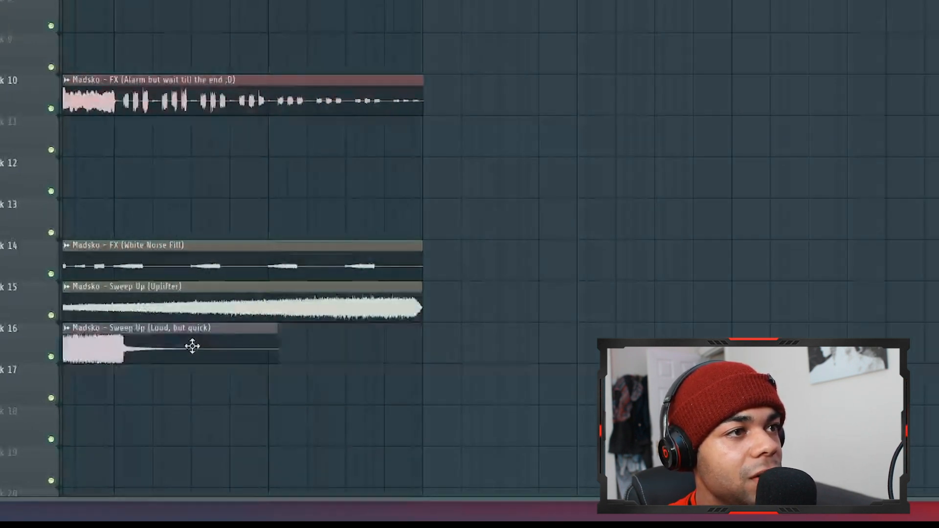
pyautogui.moveTo(192, 347); pyautogui.dragTo(457, 342)
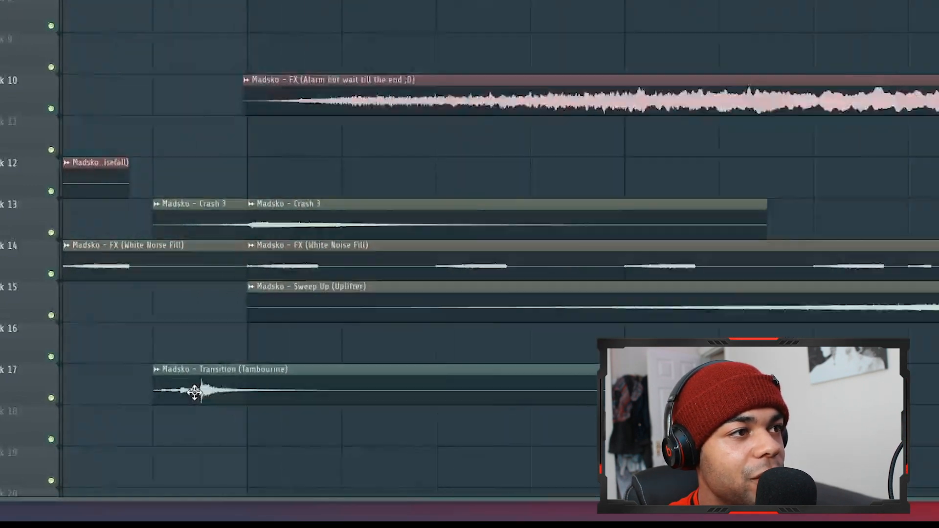
# Align the Transition (Tambourine) clip's hit with bar 5 and place a copy with its hit at bar 9 on track 17
pyautogui.scroll(3, 195, 390)
pyautogui.moveTo(252, 390); pyautogui.dragTo(353, 392)
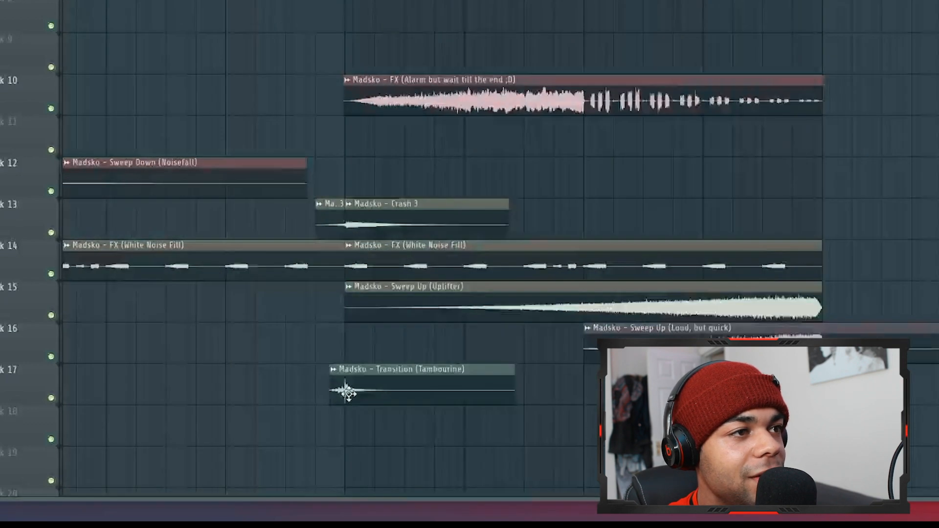
pyautogui.click(373, 391)
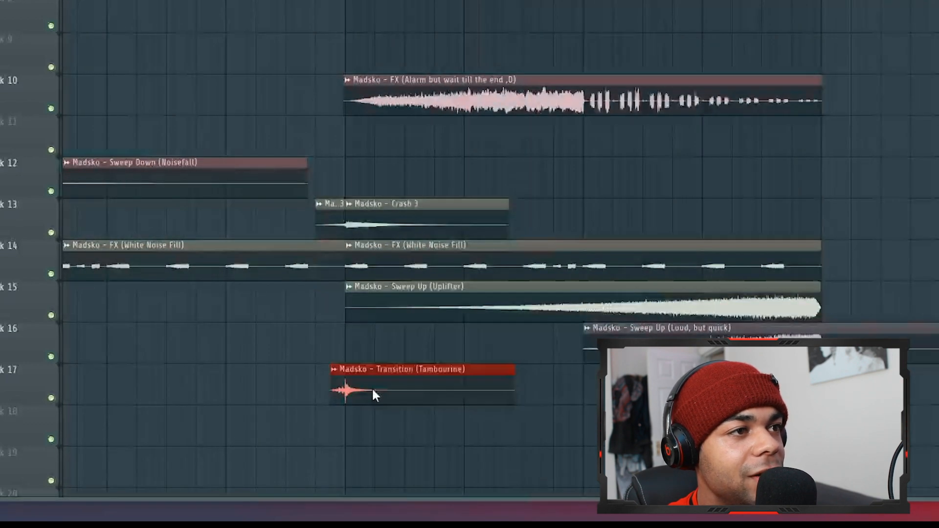
pyautogui.hscroll(5, 374, 391)
pyautogui.hscroll(4, 375, 395)
pyautogui.scroll(1, 376, 396)
pyautogui.moveTo(272, 425); pyautogui.dragTo(377, 426)
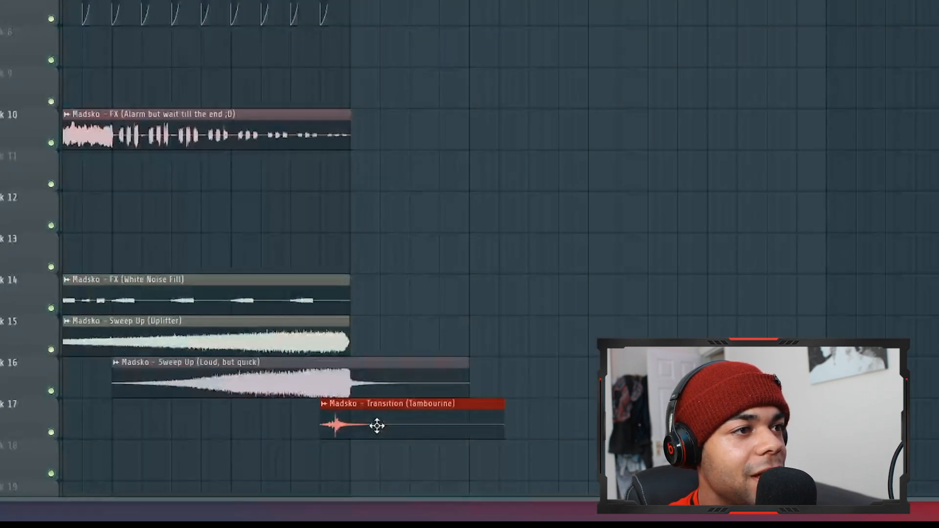
# Route the Sweep Up (Loud, but quick) and Transition (Tambourine) samples to mixer tracks 21 and 22
pyautogui.doubleClick(344, 386)
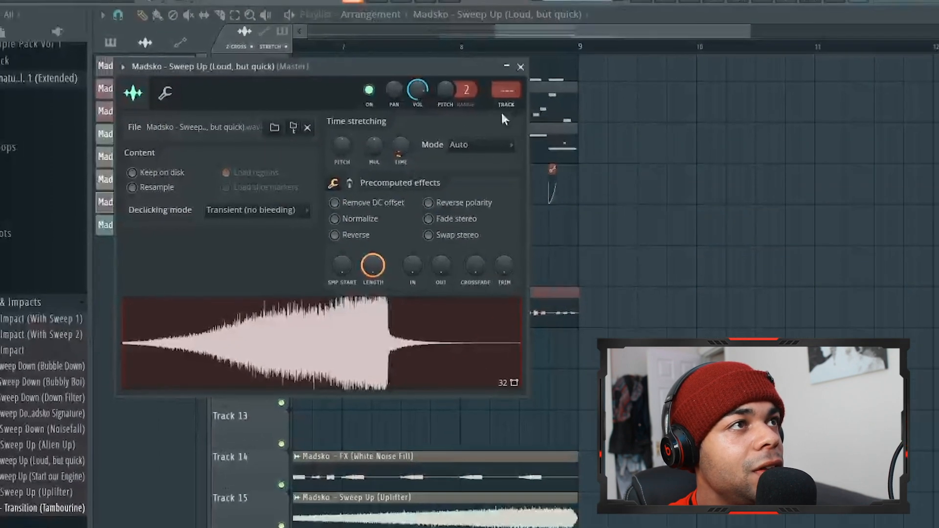
pyautogui.hotkey('ctrl', 'l')
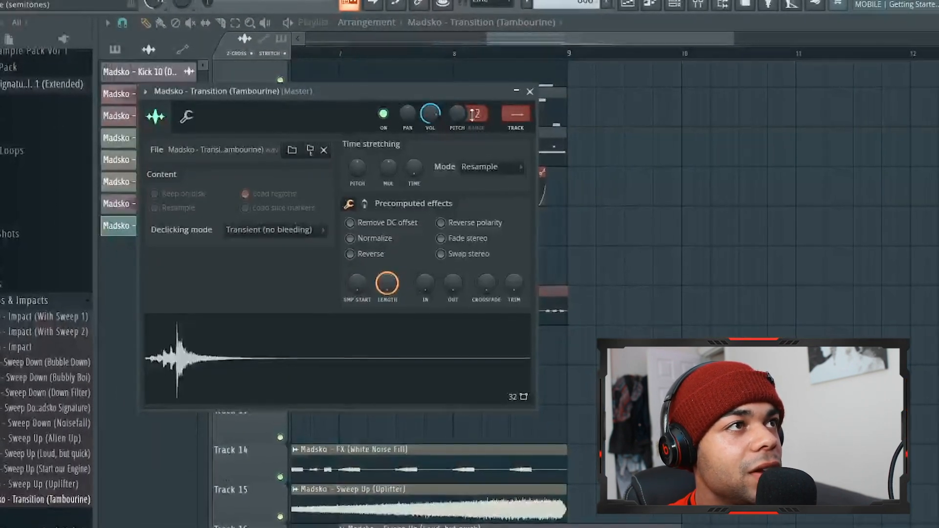
pyautogui.hotkey('ctrl', 'l')
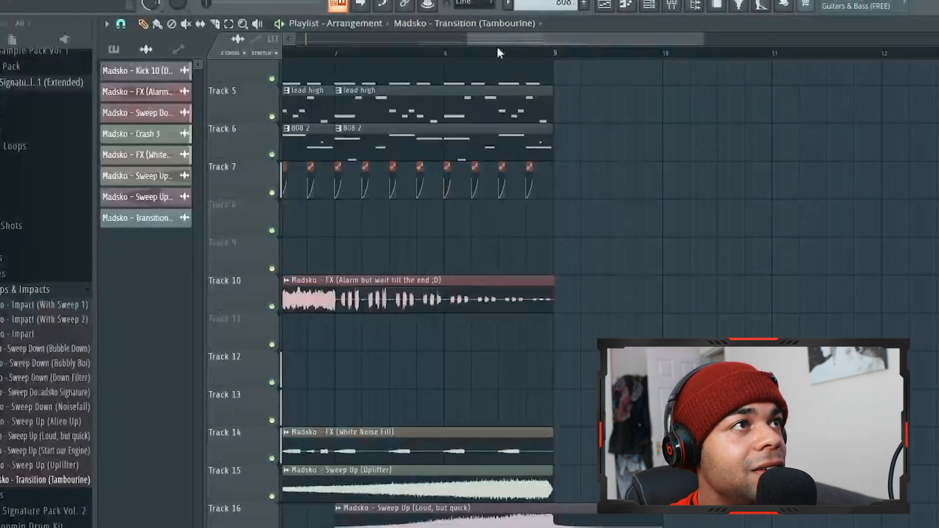
# Play the arrangement from bar 1 and check the FX (White Noise Fill) sample's level on mixer track 19
pyautogui.scroll(-5, 376, 131)
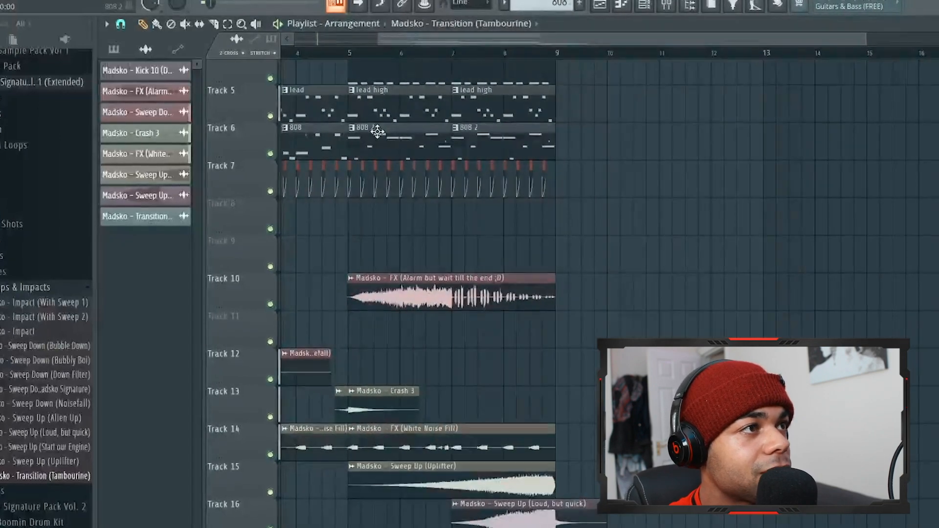
pyautogui.doubleClick(409, 445)
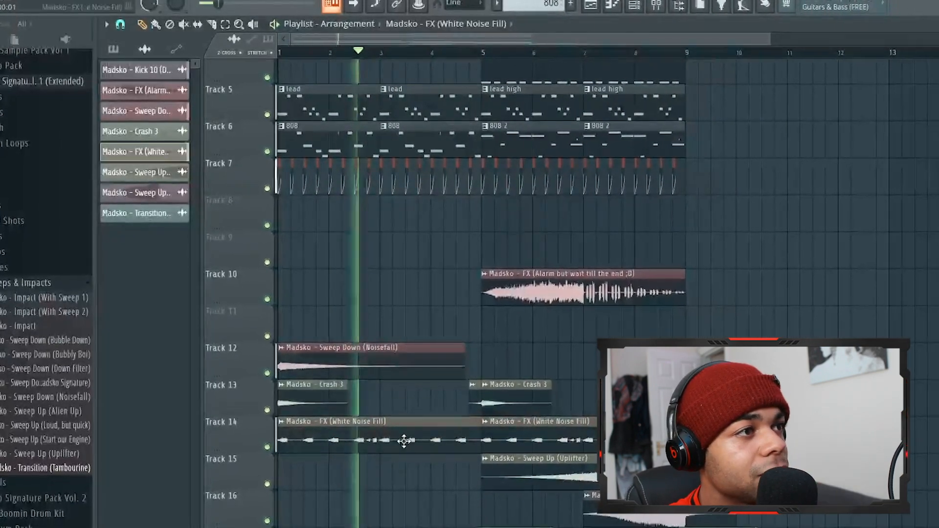
pyautogui.click(568, 194)
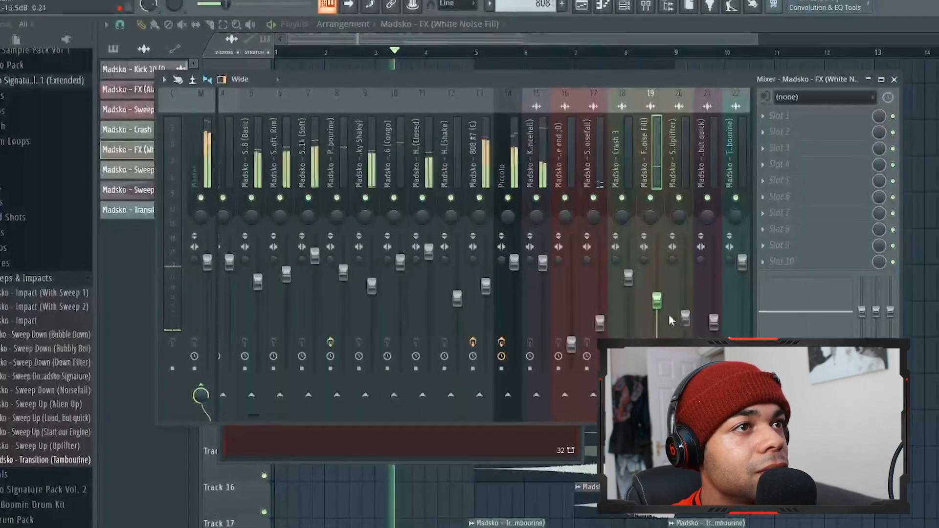
pyautogui.click(528, 44)
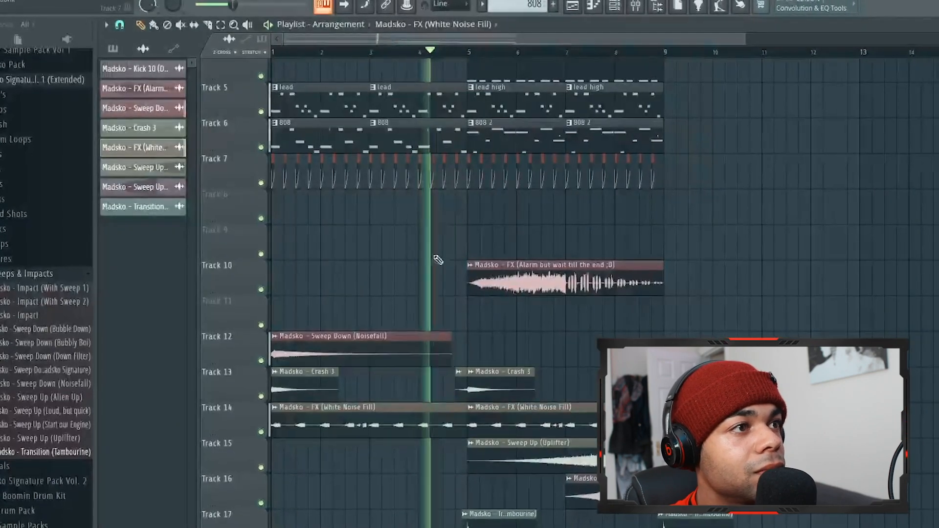
# Play the full eight-bar arrangement from the start to review the finished beat with all its effects
pyautogui.scroll(3, 438, 260)
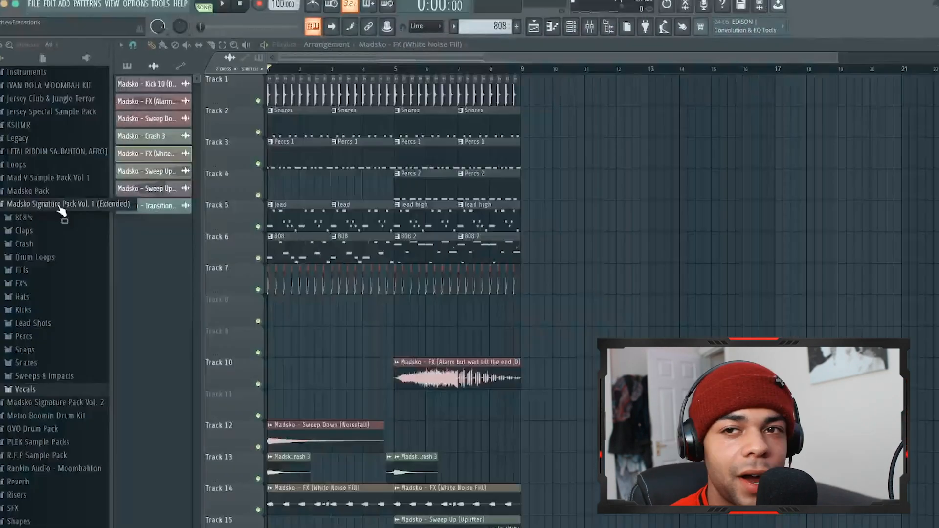
pyautogui.scroll(3, 316, 205)
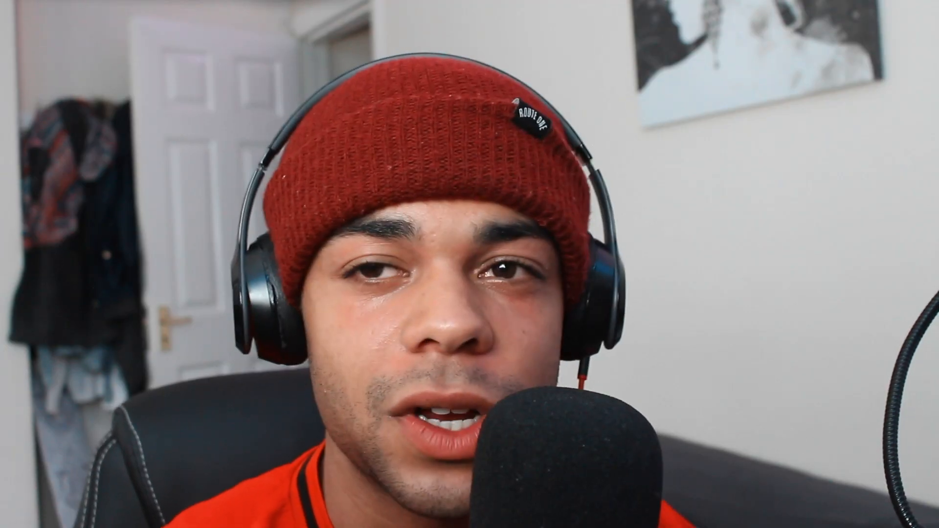
pyautogui.press('space')
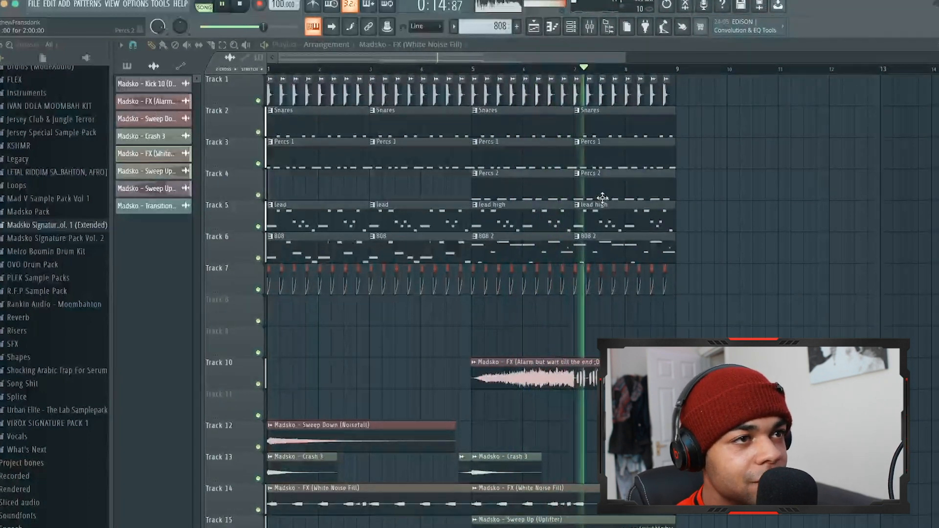
pyautogui.scroll(-5, 760, 264)
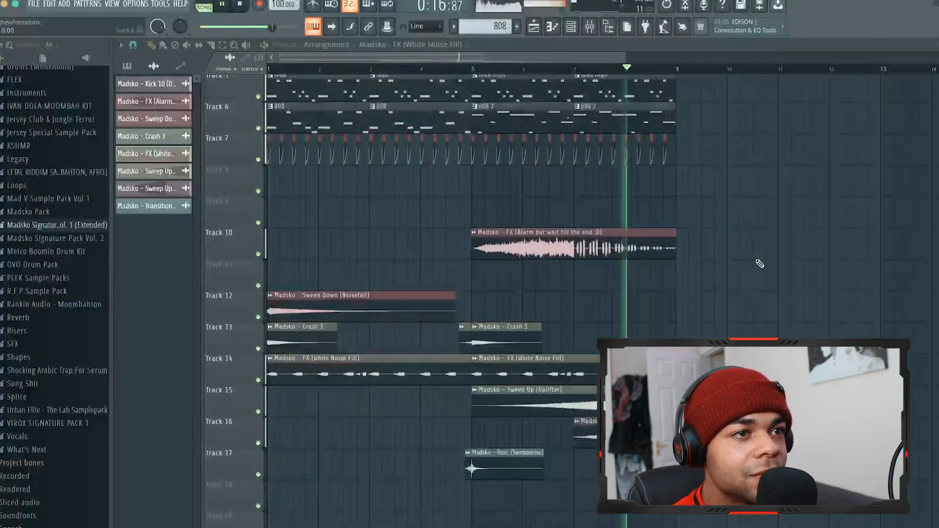
pyautogui.scroll(3, 760, 264)
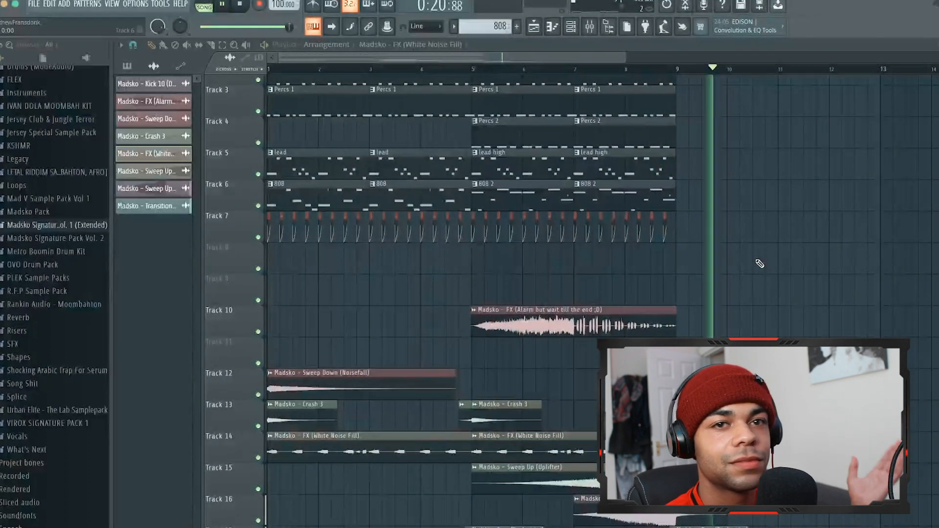
pyautogui.press('space')
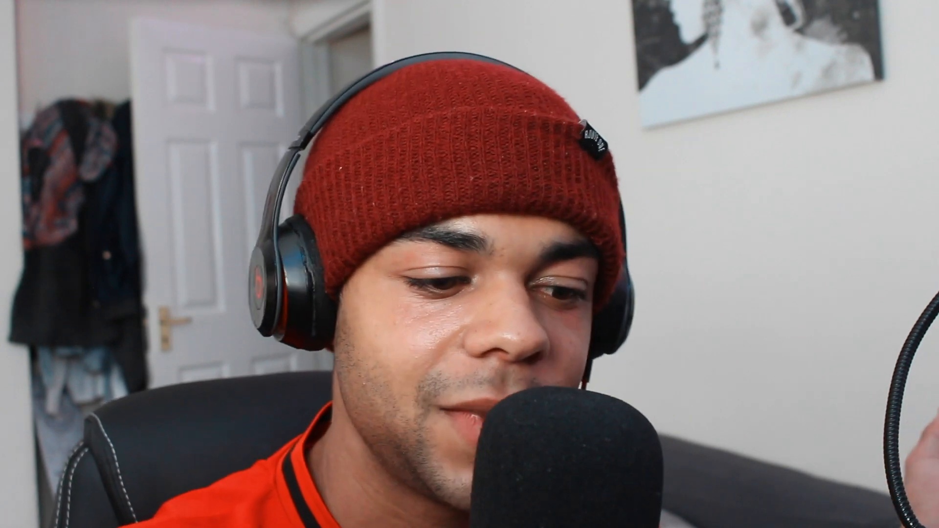